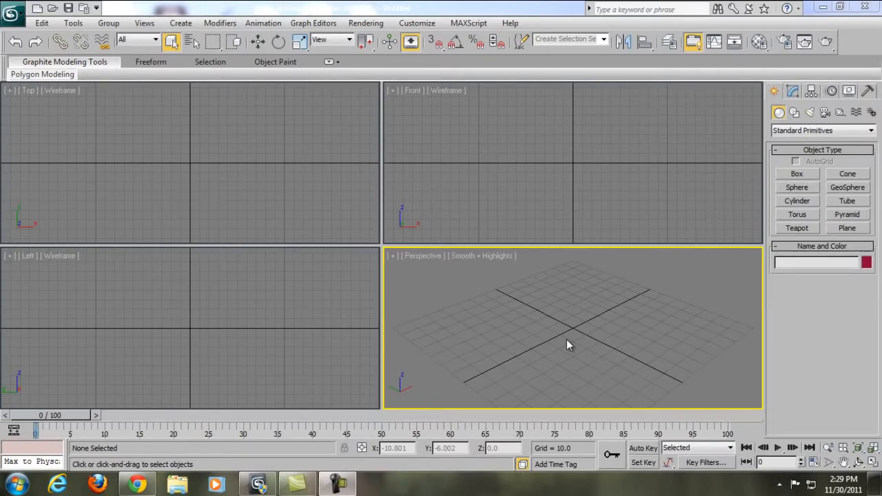
Create a standard teapot with a radius of about 20.5 near the grid centre in the Perspective view.
middle_click_drag(552, 328, 552, 306)
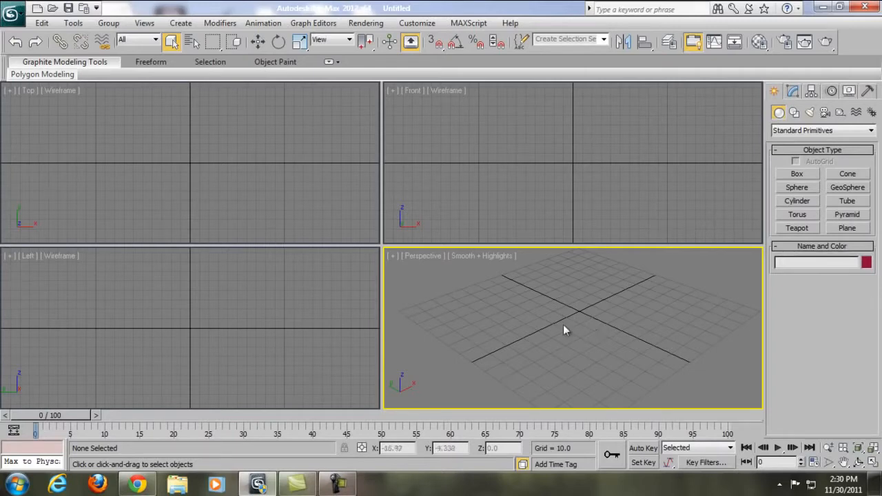
middle_click_drag(565, 329, 601, 323)
left_click(797, 228)
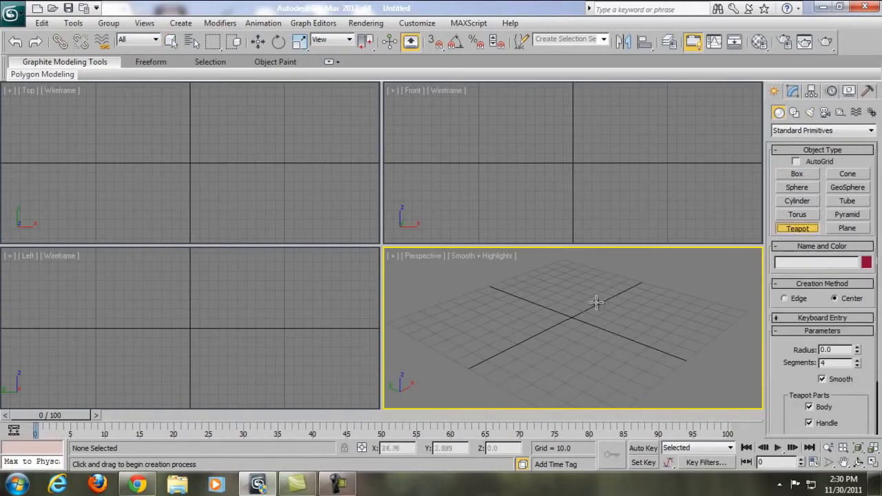
left_click_drag(577, 321, 589, 307)
Inspect the teapot by zooming, panning and orbiting the Perspective view, and delete it from the scene.
middle_click_drag(623, 321, 617, 336)
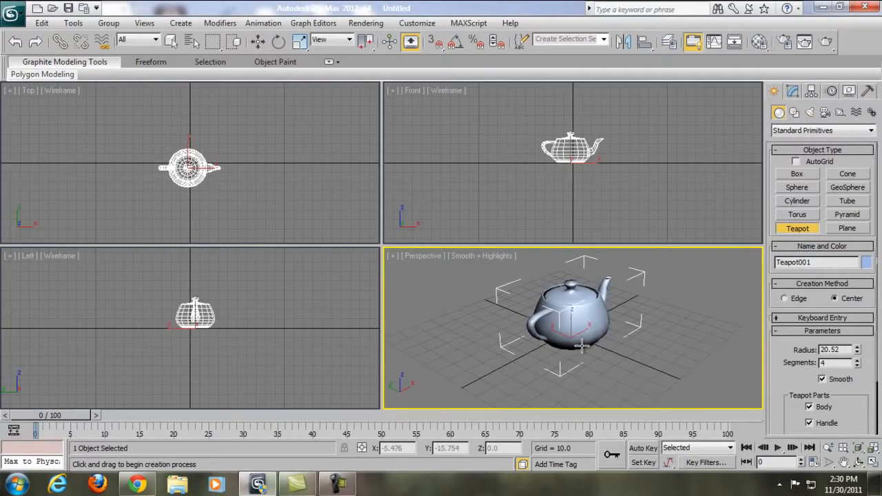
scroll(581, 346, "up", 6)
scroll(581, 345, "down", 3)
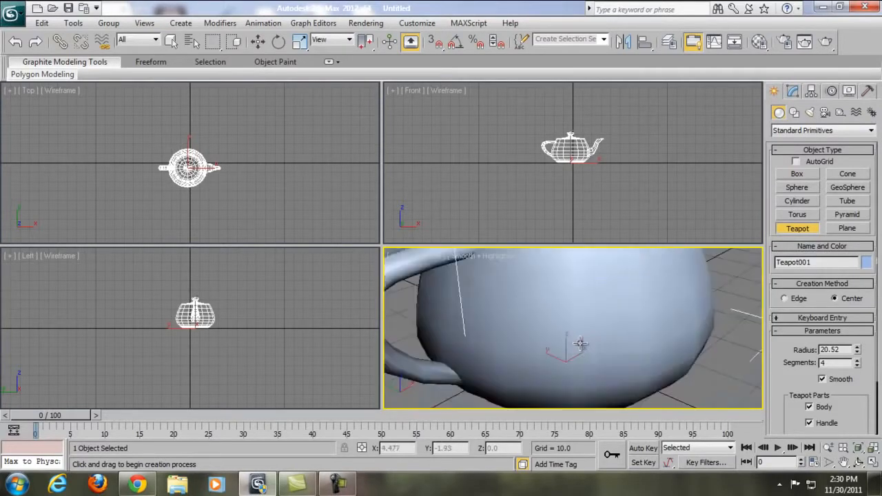
scroll(580, 344, "up", 3)
scroll(581, 337, "down", 6)
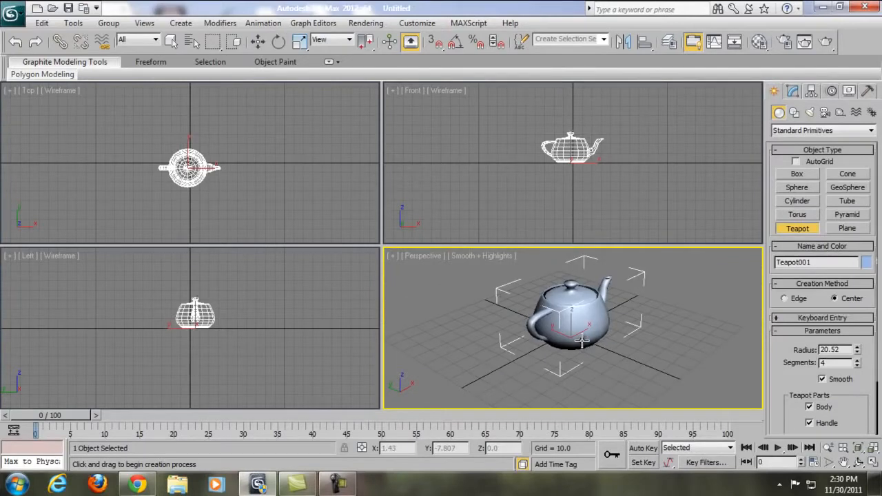
mouse_move(559, 318)
middle_mouse_down()
mouse_move(625, 310)
mouse_move(585, 311)
mouse_move(607, 315)
mouse_move(581, 325)
mouse_move(556, 316)
middle_mouse_up()
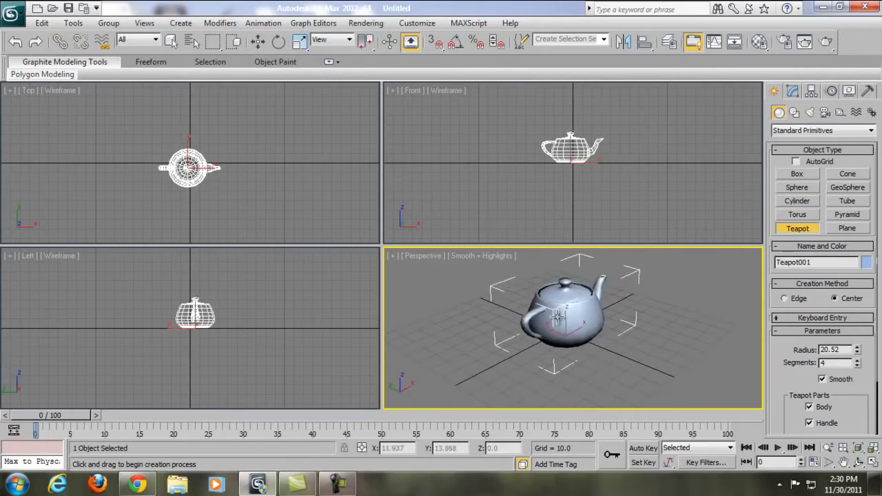
middle_click_drag(557, 315, 578, 325)
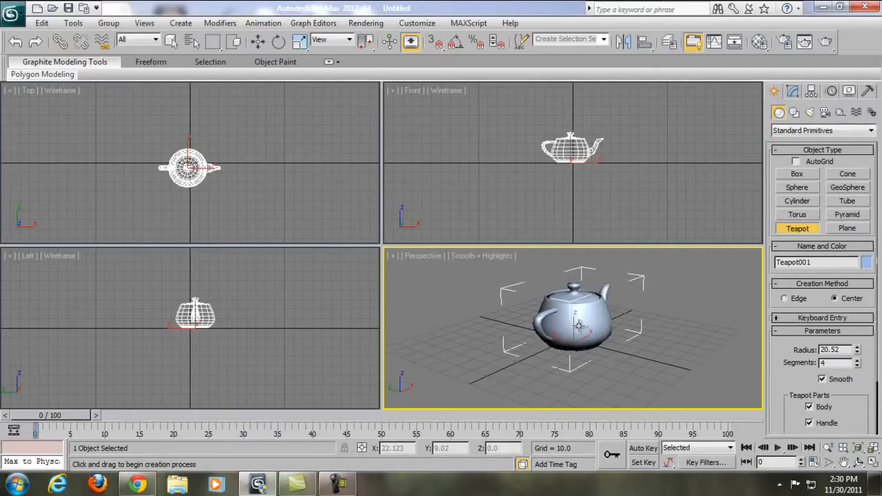
middle_click_drag(579, 323, 612, 334, "alt")
key("Delete")
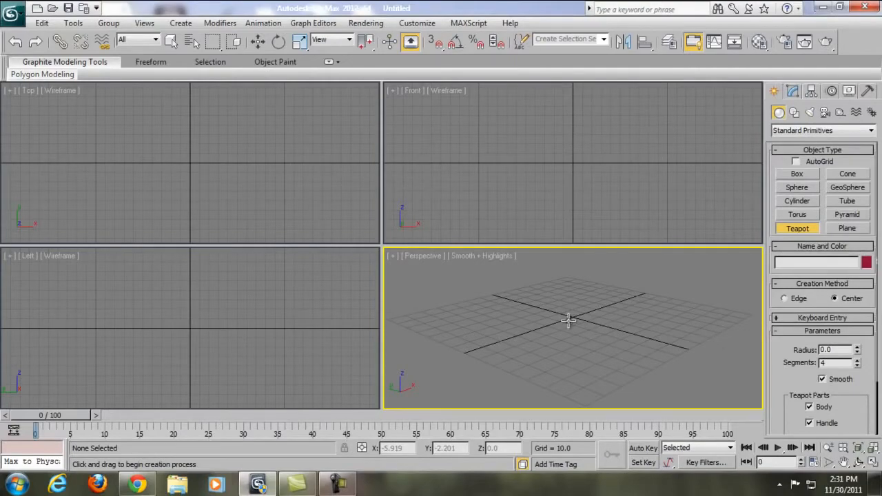
Assign V-Ray Adv 2.00.03 as the production renderer in the render setup and close the dialog.
key("F10")
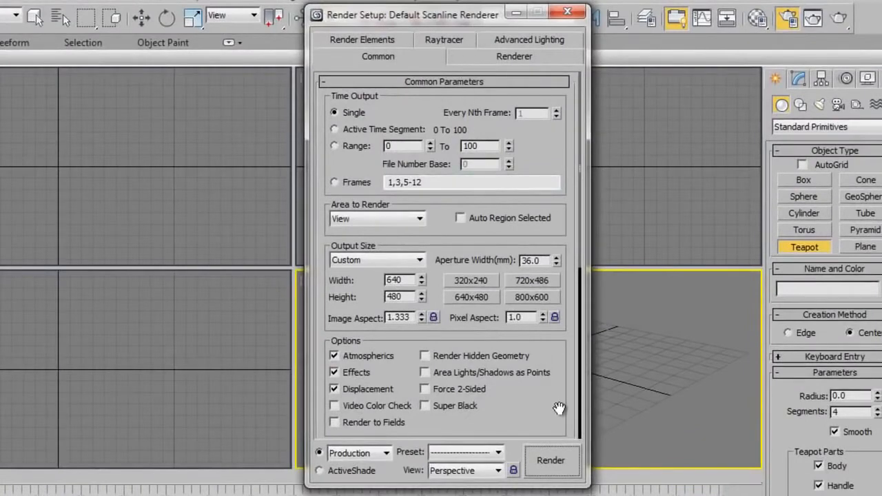
scroll(558, 408, "down", 10)
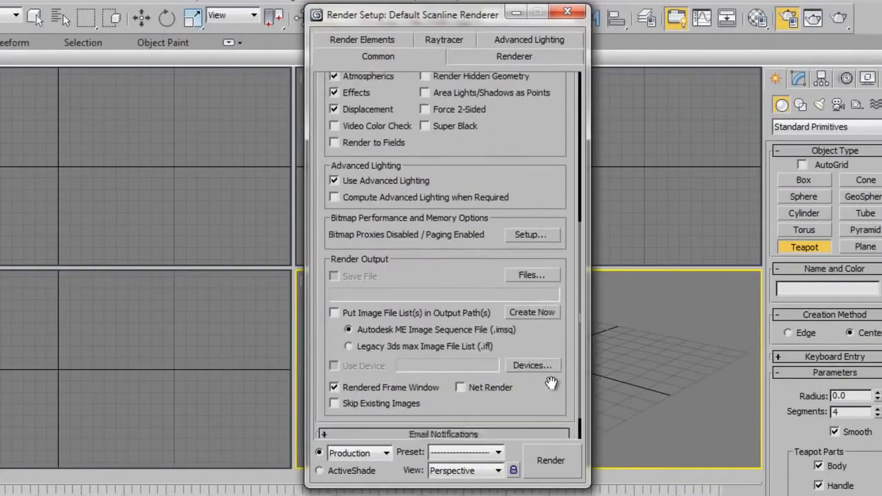
scroll(551, 383, "down", 2)
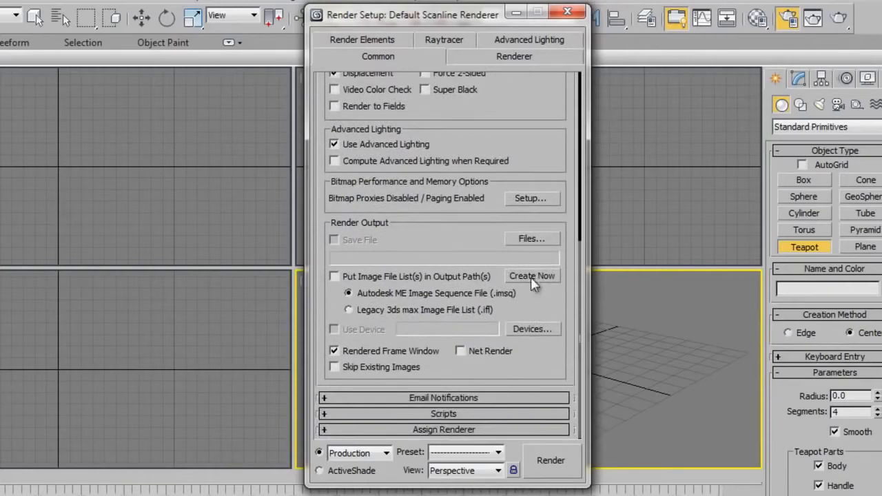
left_click(447, 429)
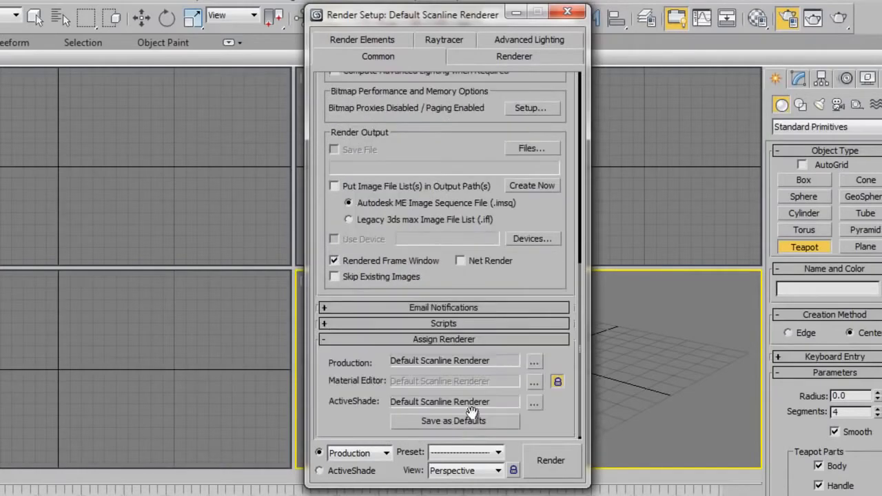
left_click(534, 361)
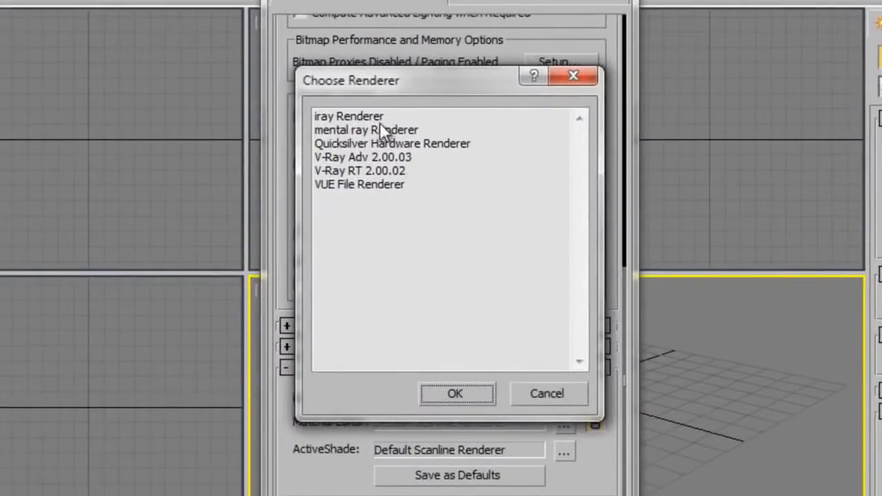
double_click(362, 159)
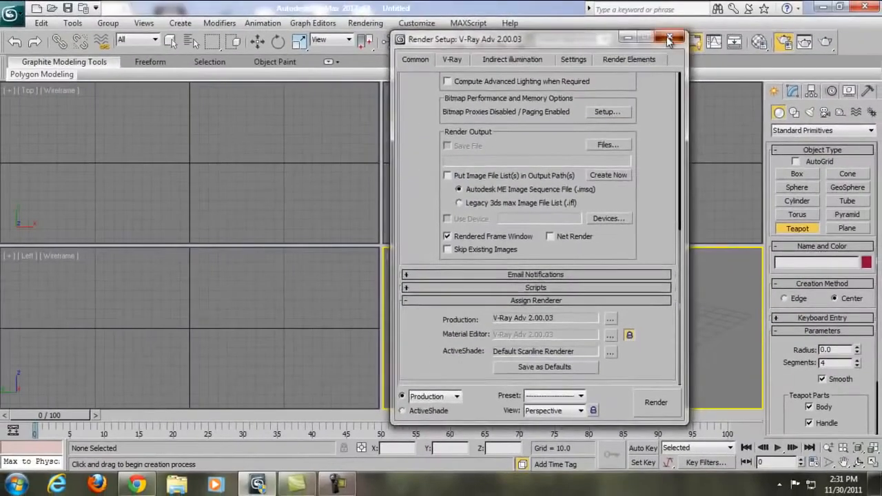
left_click(675, 26)
Draw a standard plane about 160 long and 143 wide over the grid in the Perspective view.
middle_click_drag(604, 254, 585, 326)
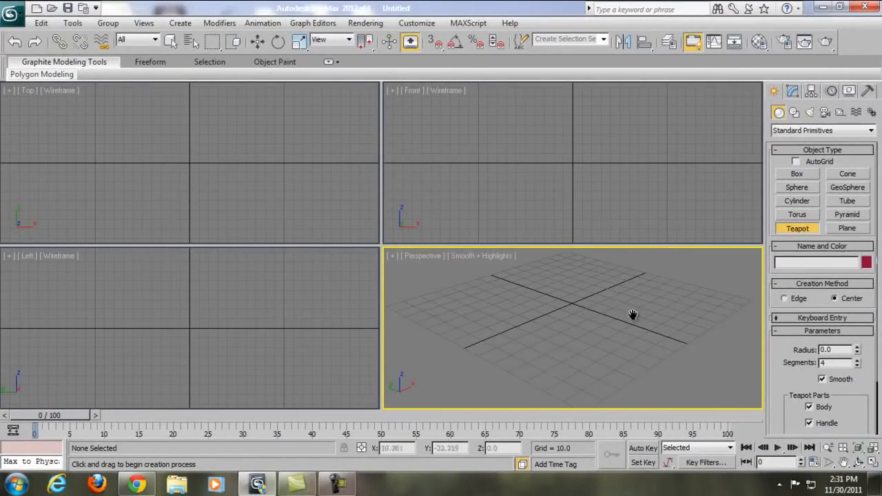
middle_click_drag(631, 315, 639, 315)
left_click(851, 230)
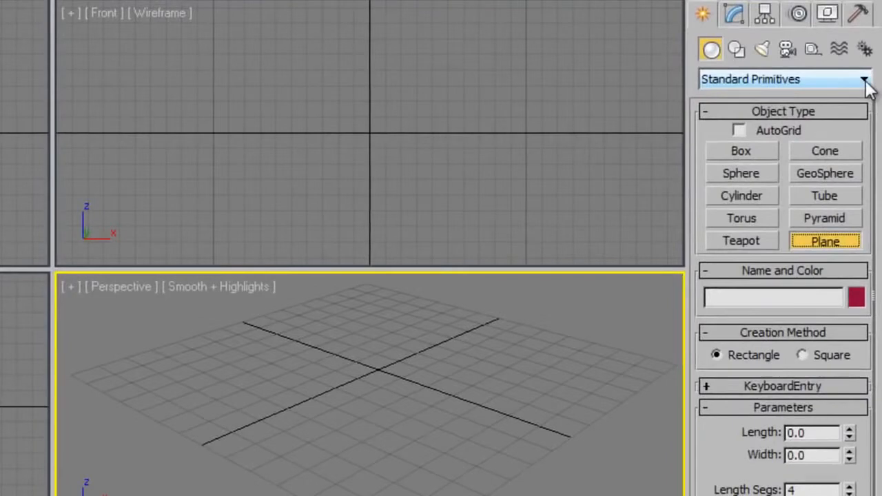
scroll(455, 351, "down", 2)
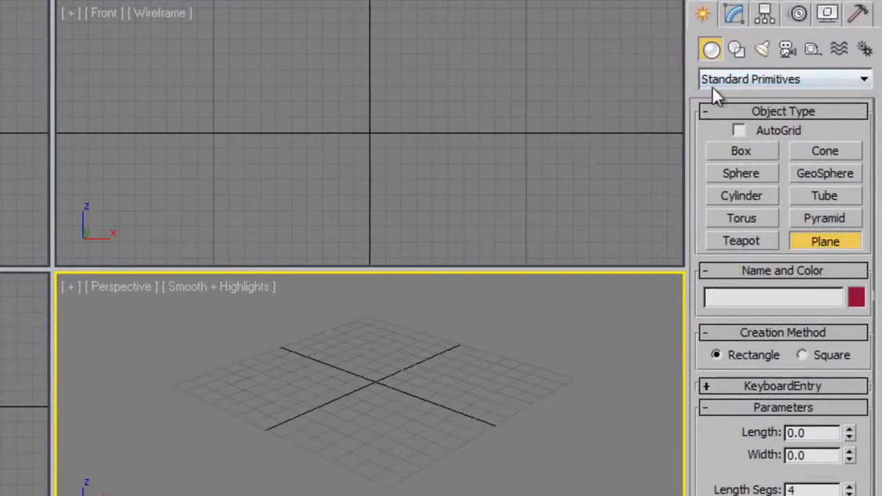
left_click_drag(139, 381, 581, 379)
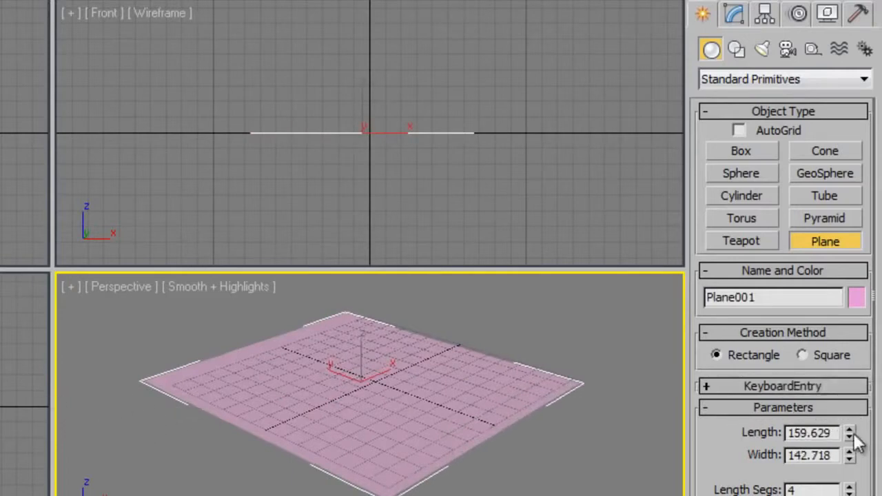
Enlarge the plane to about 425 long and 427 wide, and undo its creation.
left_click_drag(851, 435, 840, 342)
left_click_drag(850, 456, 692, 297)
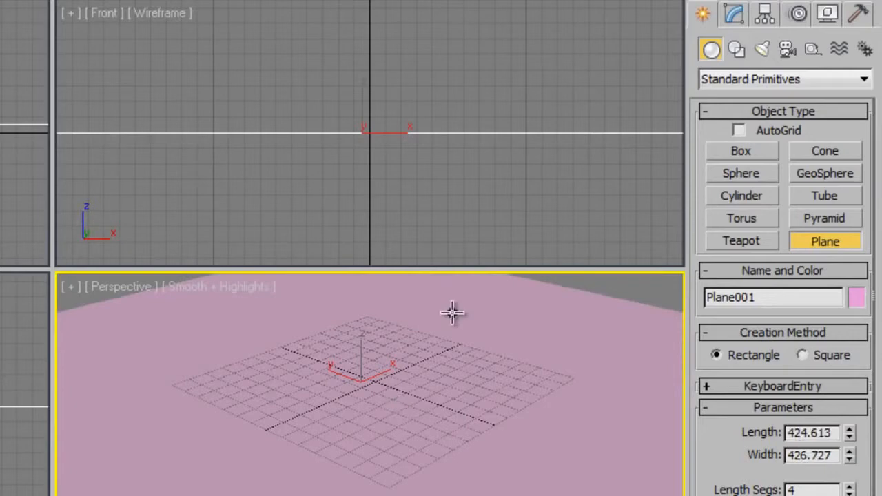
key("ctrl+z")
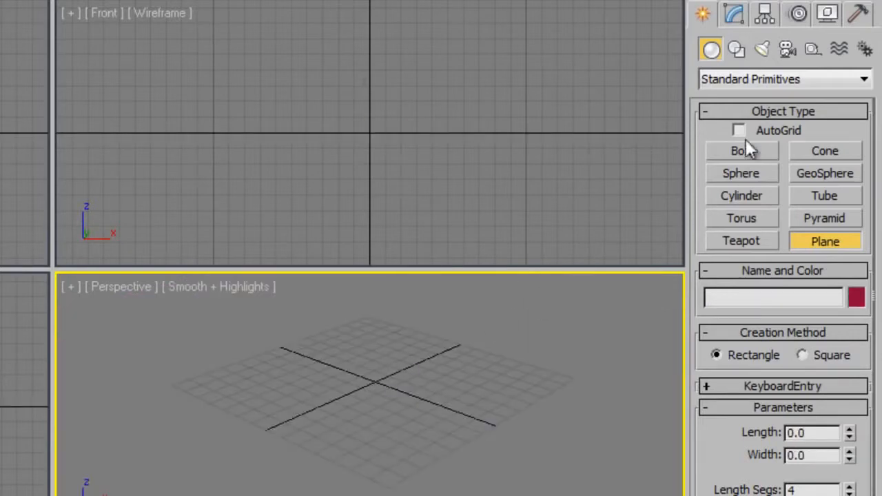
Place an infinite VRayPlane near the far left corner of the grid in the Perspective view.
left_click(735, 81)
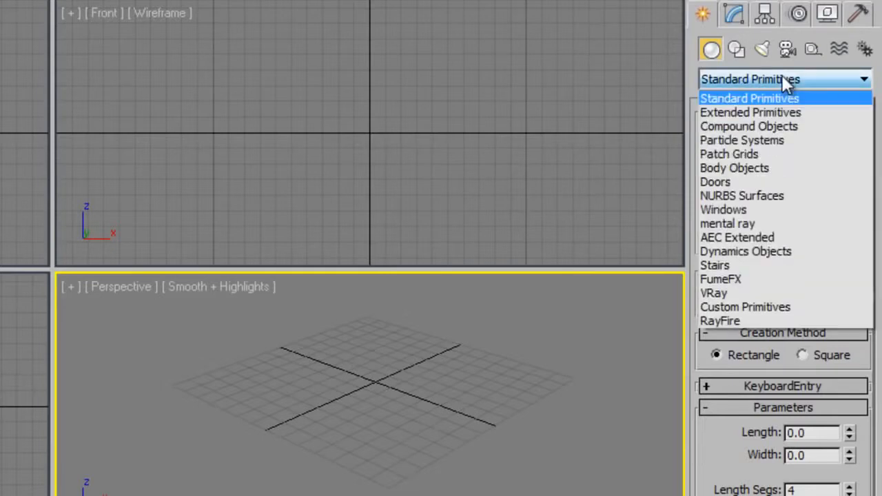
left_click(738, 293)
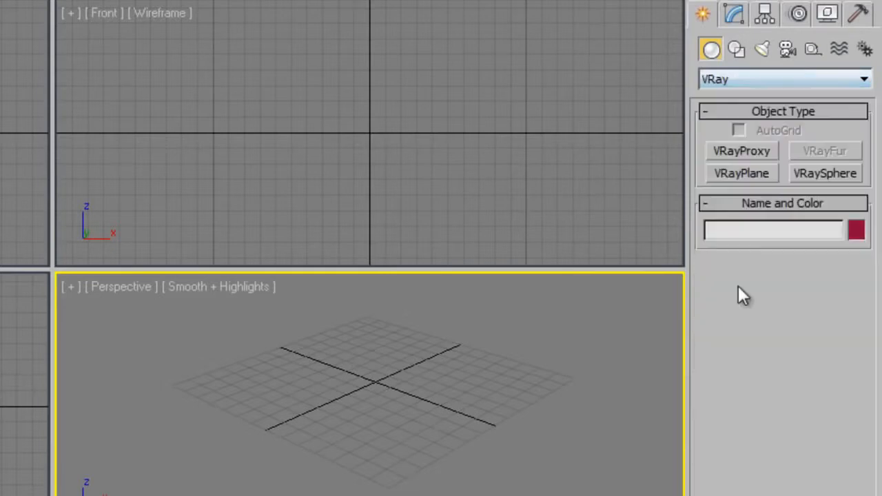
left_click(753, 175)
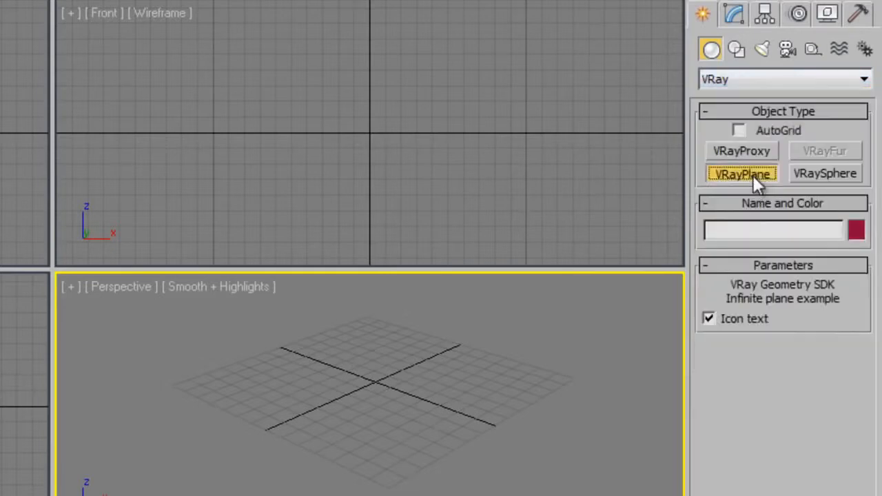
left_click(224, 387)
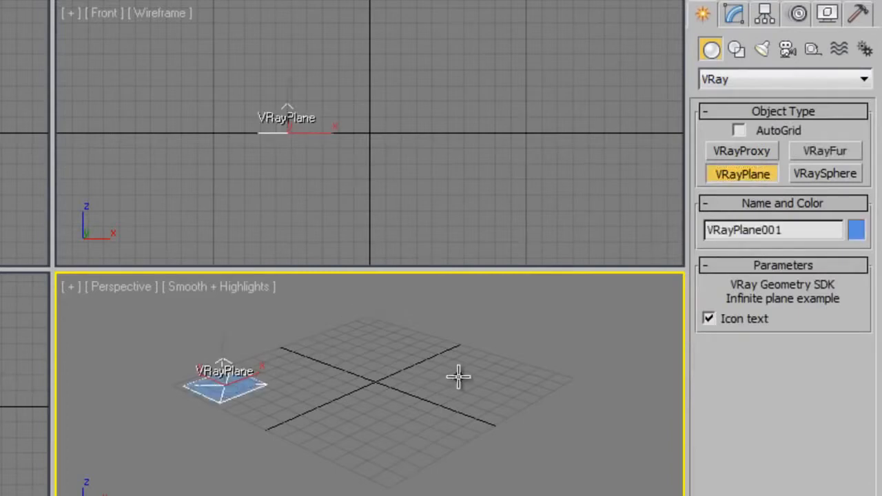
Test-render the VRayPlane from a low Perspective angle, and close the V-Ray messages and rendered image.
scroll(361, 369, "up", 4)
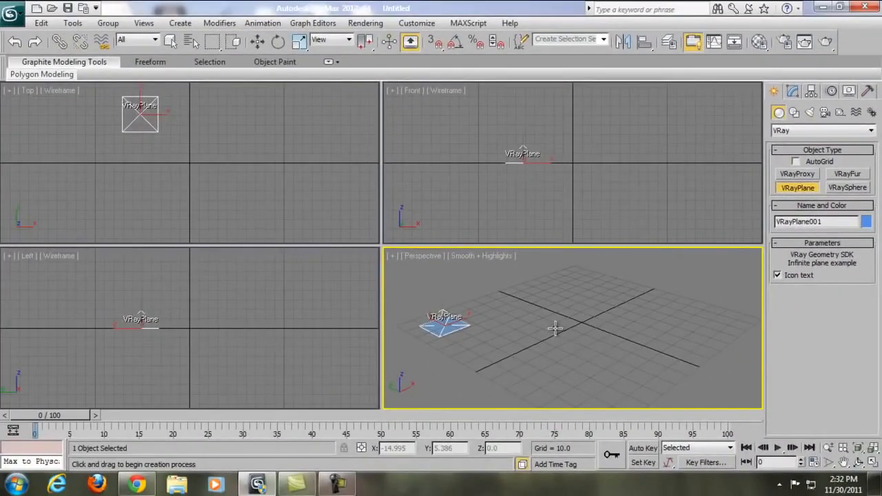
middle_click_drag(557, 342, 559, 317, "alt")
key("shift+q")
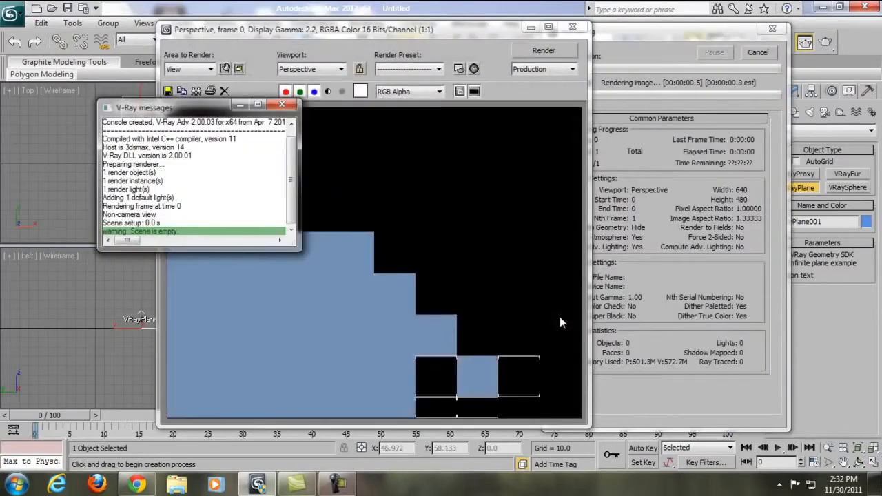
left_click(281, 104)
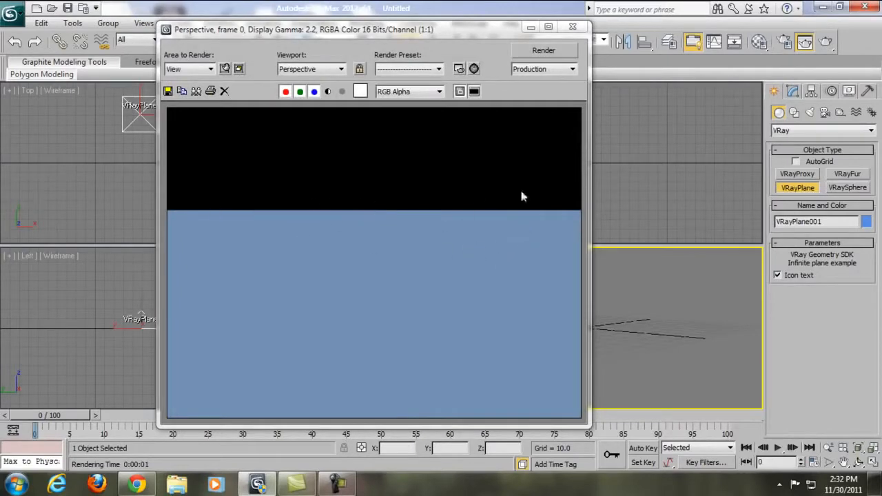
left_click(572, 26)
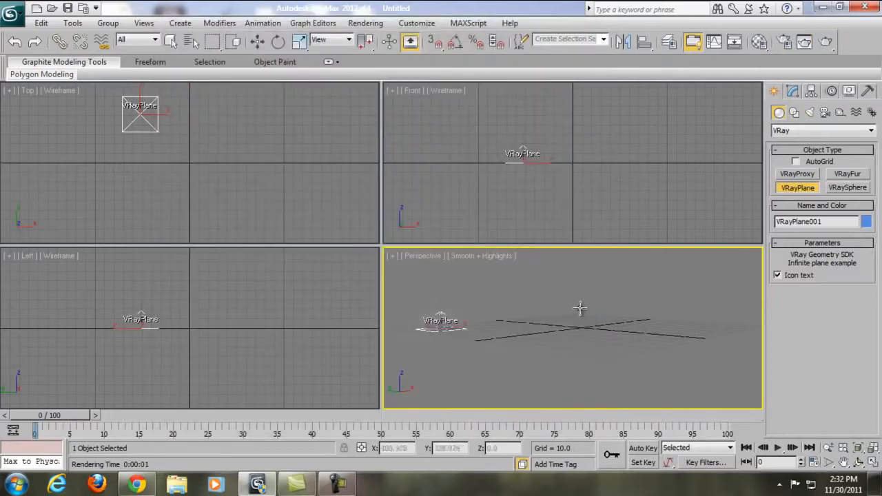
Create a standard teapot with a radius of about 17 at the grid centre in the Perspective view.
middle_click_drag(563, 320, 494, 344, "alt")
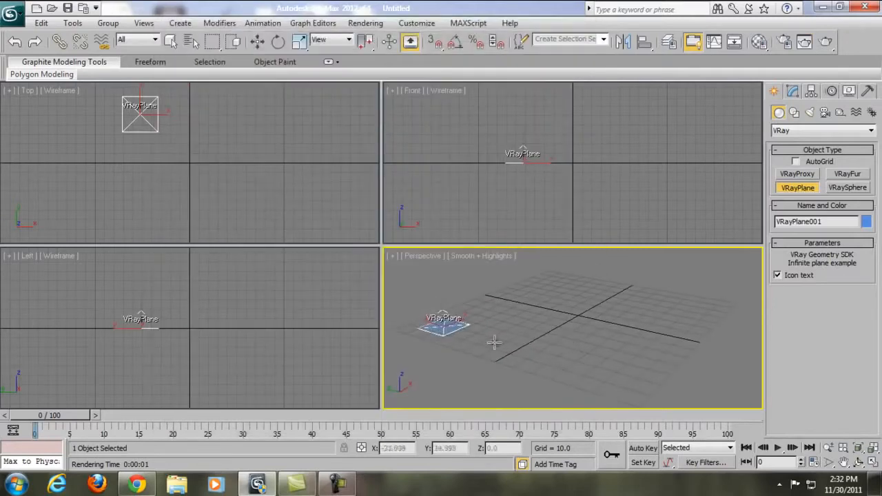
middle_click_drag(605, 350, 488, 337, "alt")
middle_click_drag(585, 333, 584, 338, "alt")
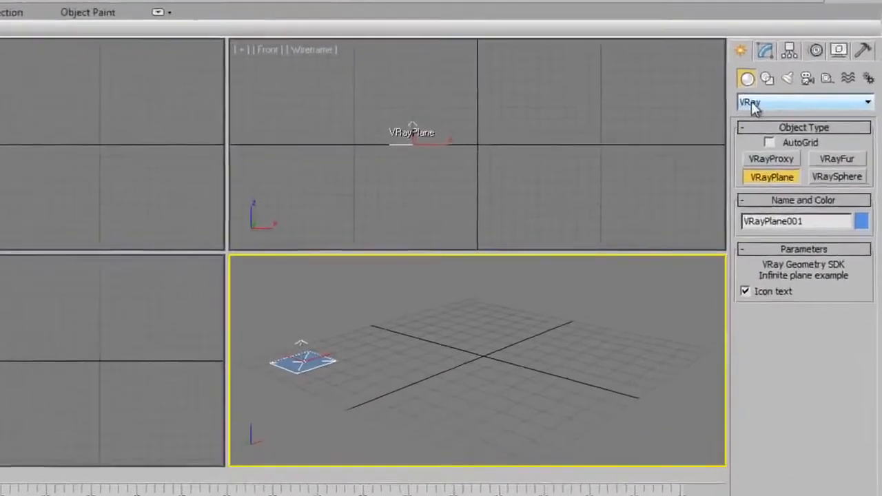
left_click(793, 130)
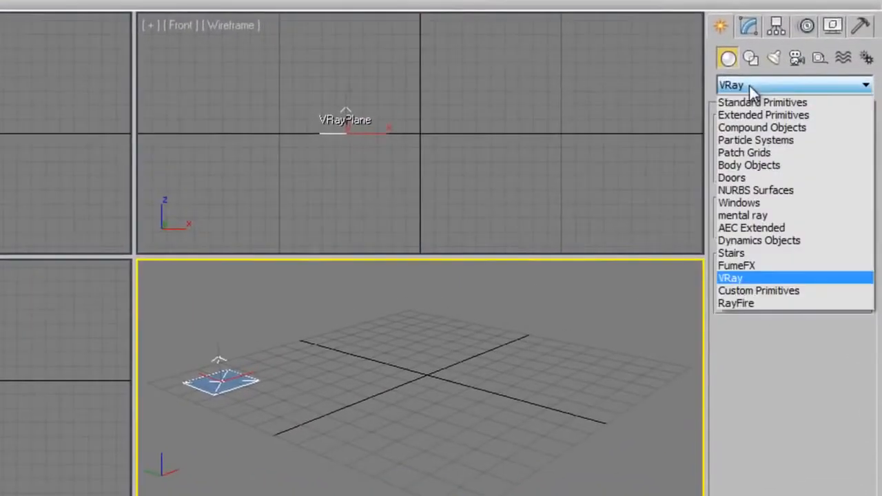
left_click(765, 101)
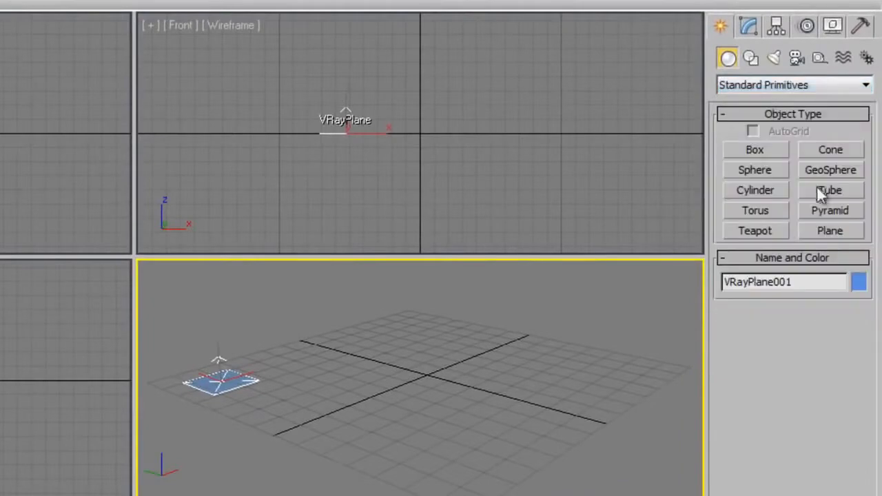
left_click(753, 230)
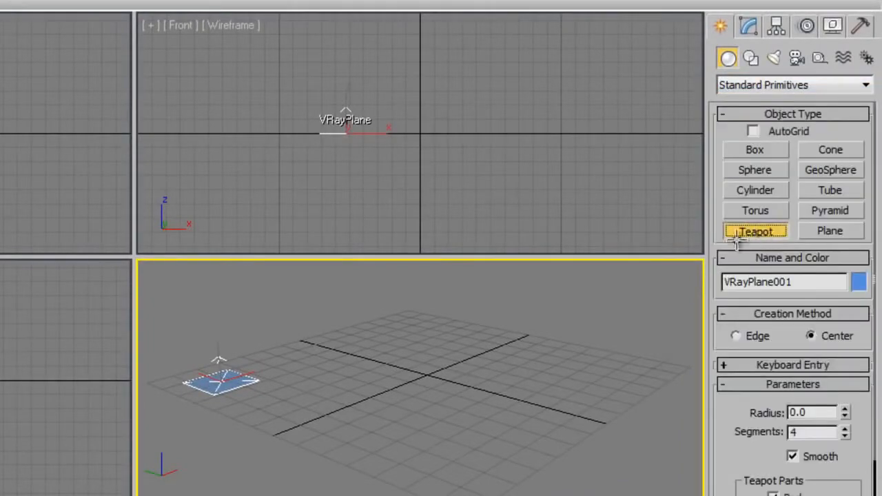
scroll(384, 395, "up", 2)
scroll(461, 379, "down", 1)
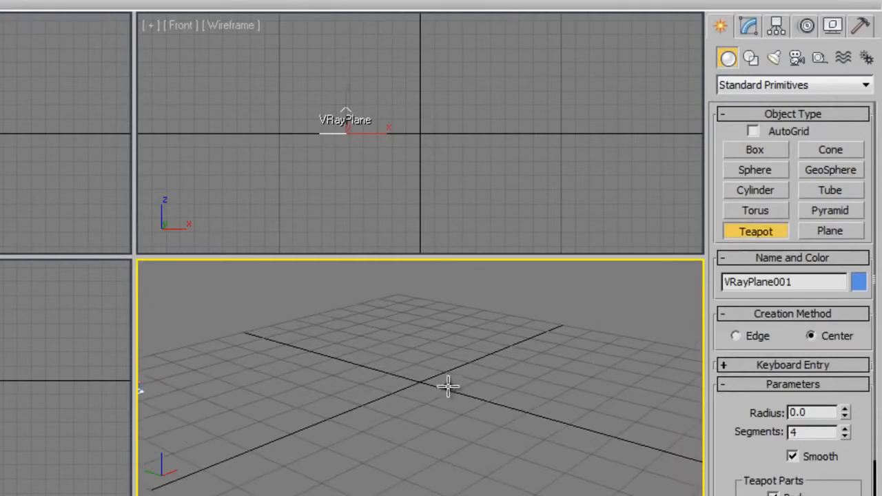
left_click_drag(422, 388, 425, 364)
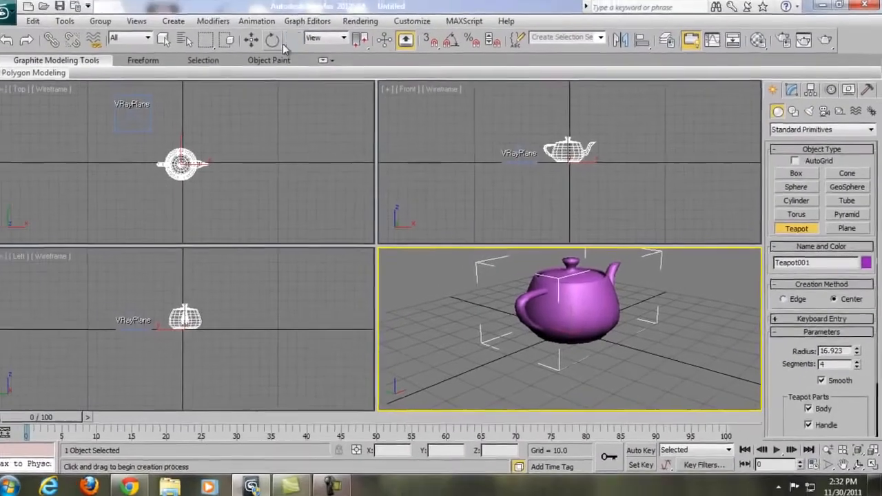
Rotate the teapot by about -75 degrees around its Z axis and raise its segments to 16.
left_click(273, 40)
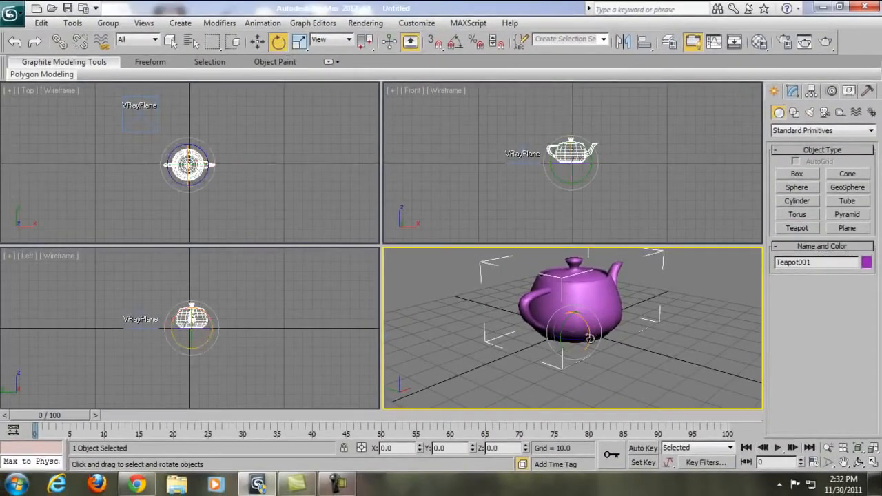
left_click_drag(575, 339, 476, 305)
scroll(605, 318, "up", 6)
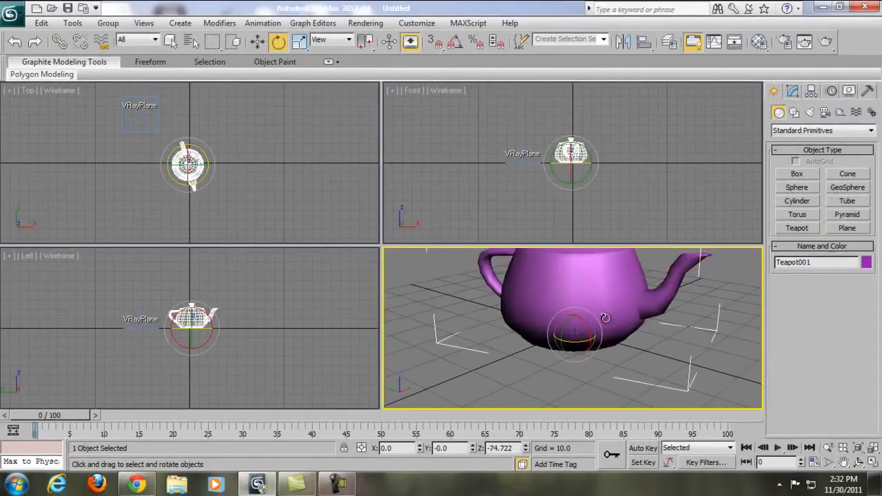
middle_click_drag(597, 323, 567, 348)
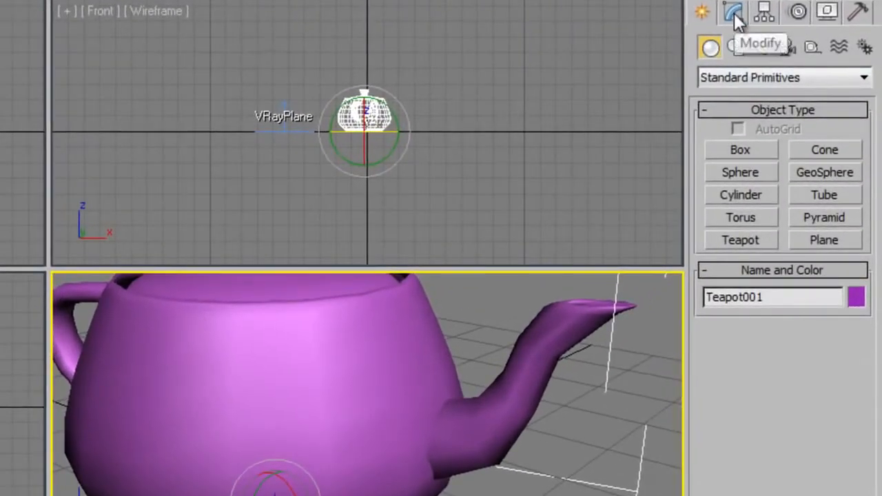
left_click(734, 15)
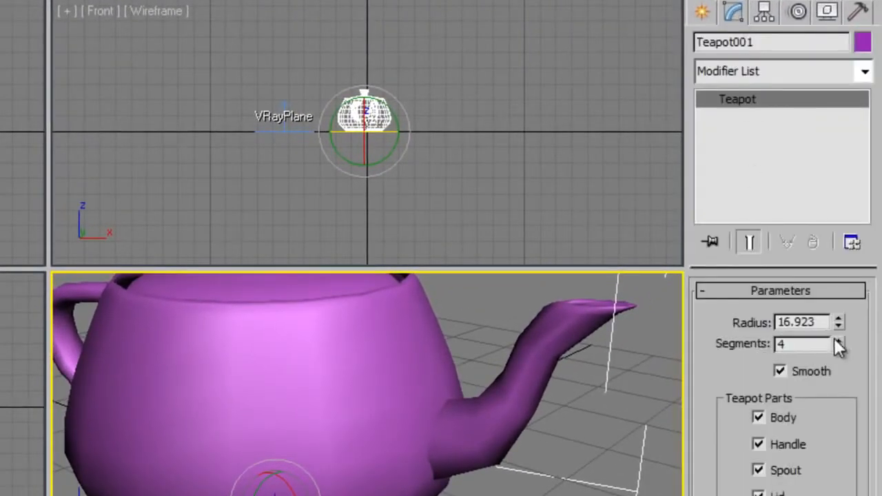
left_click_drag(838, 344, 832, 206)
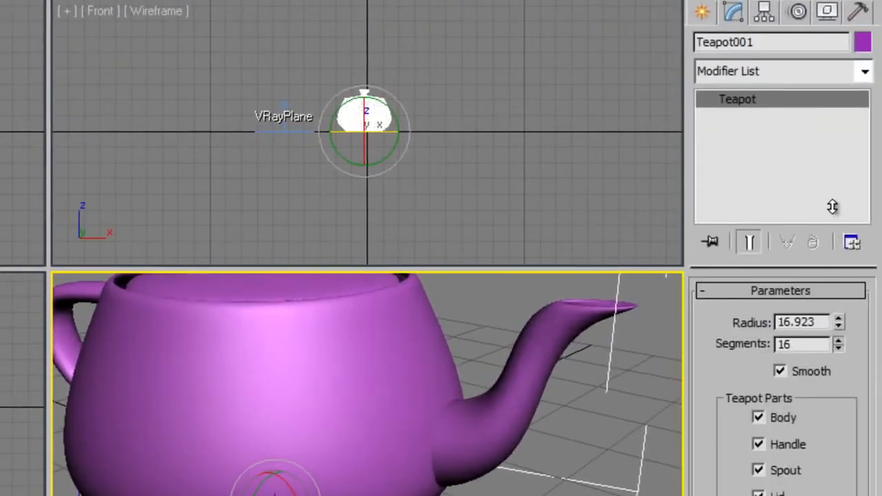
scroll(527, 375, "down", 5)
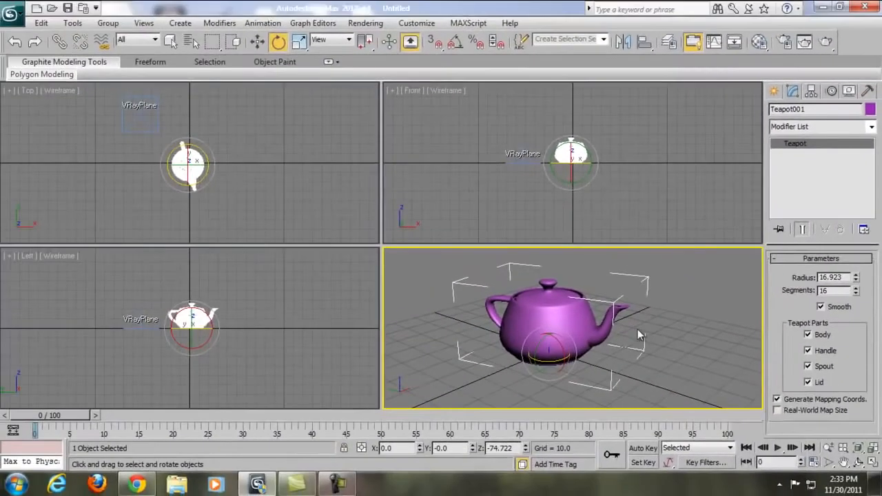
Test-render the smoothed teapot in the Perspective view, and close the V-Ray messages and the rendered image.
key("shift+q")
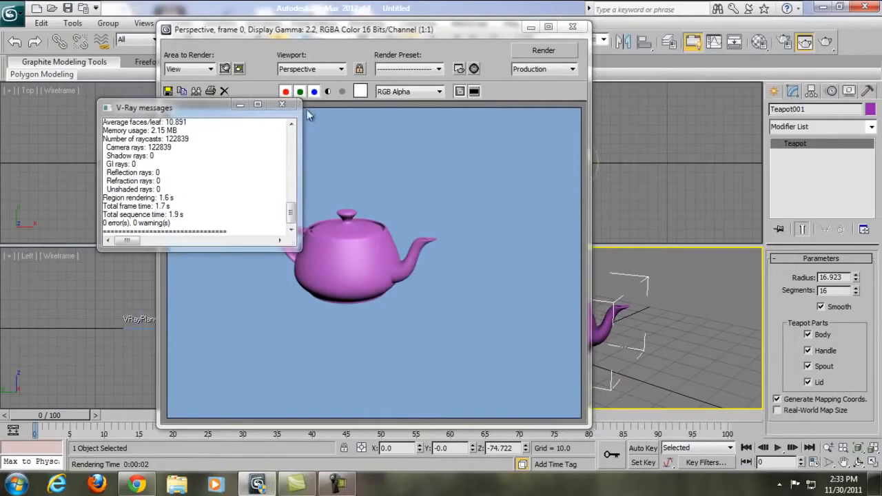
left_click(281, 104)
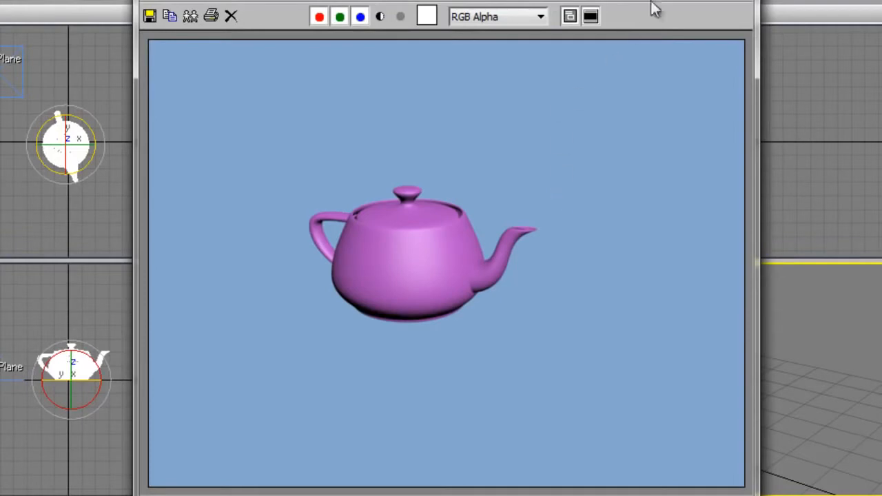
left_click(736, 1)
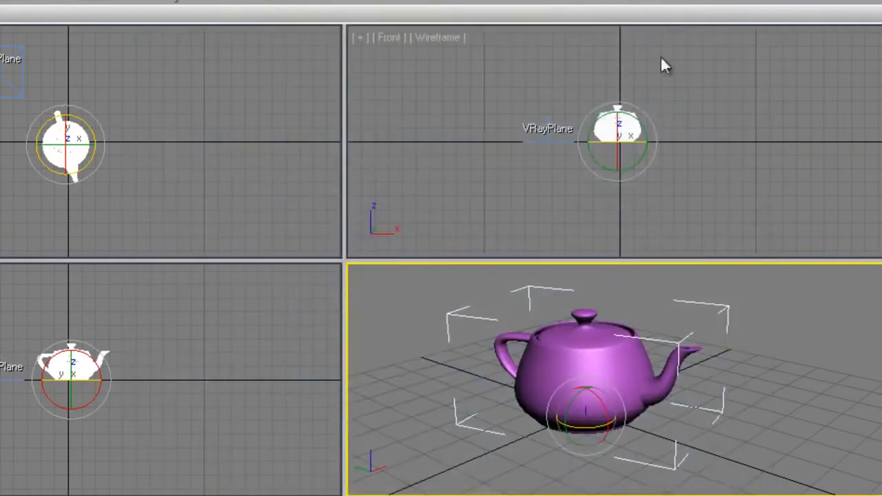
Show safe frames in the Perspective view and frame the teapot centrally within them.
middle_click_drag(653, 378, 673, 377)
scroll(673, 378, "up", 4)
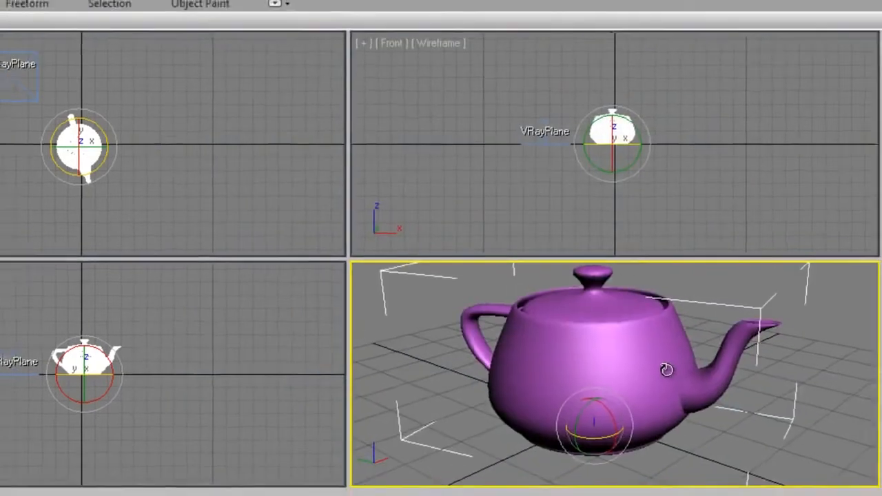
scroll(672, 374, "down", 4)
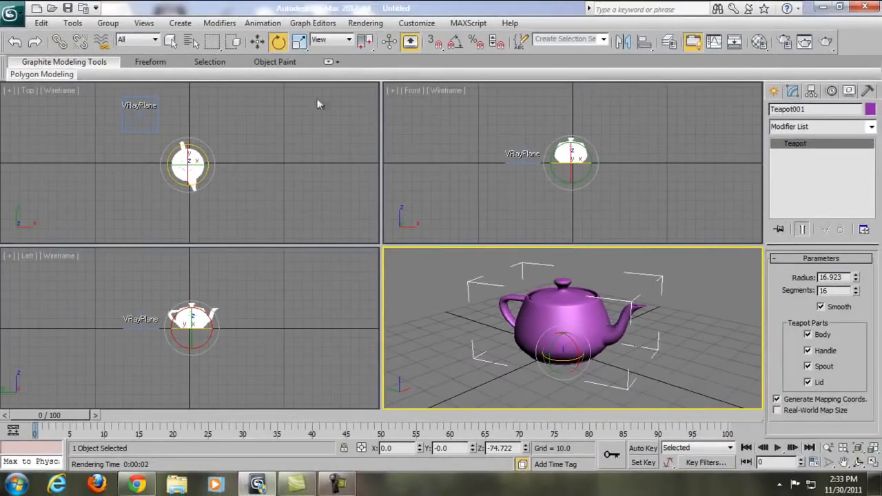
left_click(257, 41)
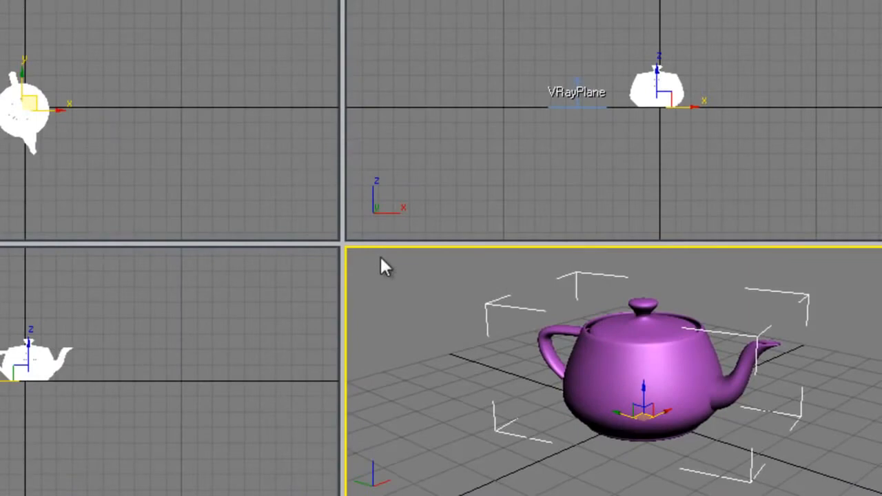
left_click(380, 263)
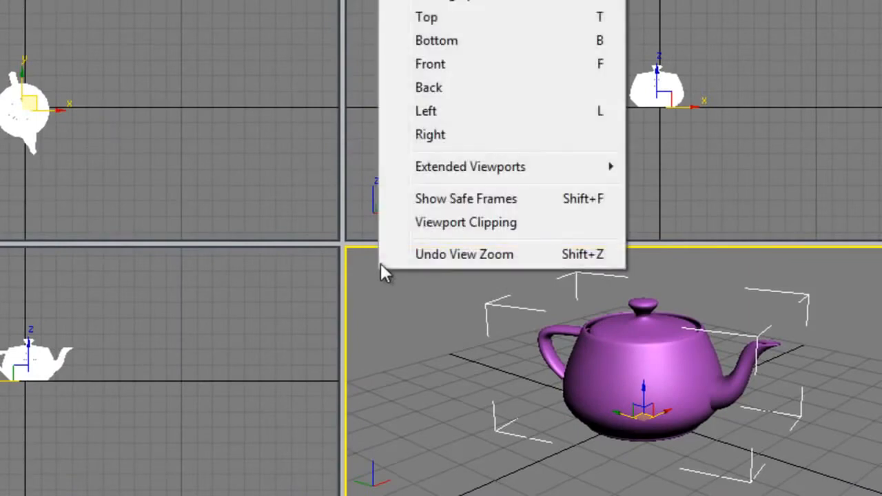
left_click(578, 198)
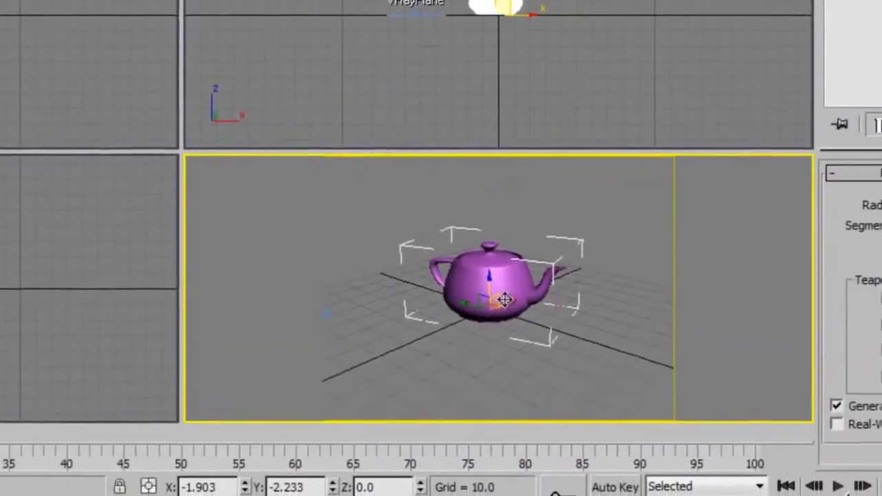
mouse_move(502, 299)
middle_mouse_down()
mouse_move(408, 310)
mouse_move(612, 299)
mouse_move(384, 271)
mouse_move(504, 295)
middle_mouse_up()
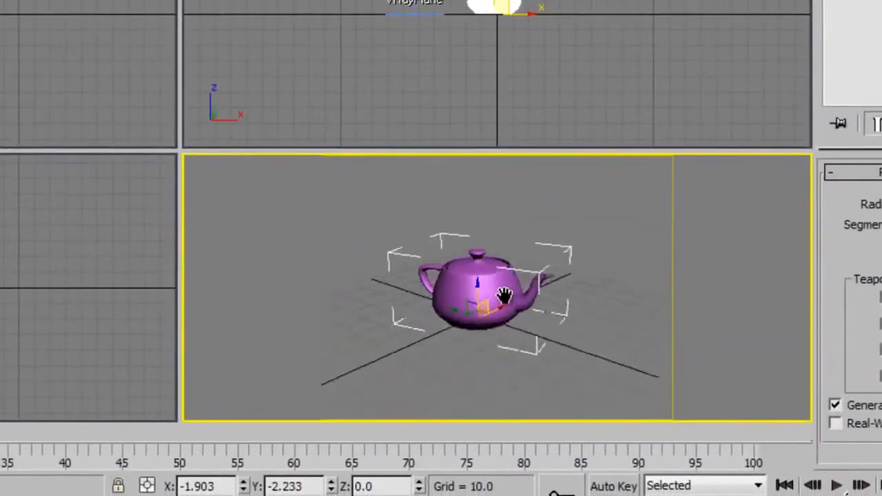
scroll(505, 294, "up", 3)
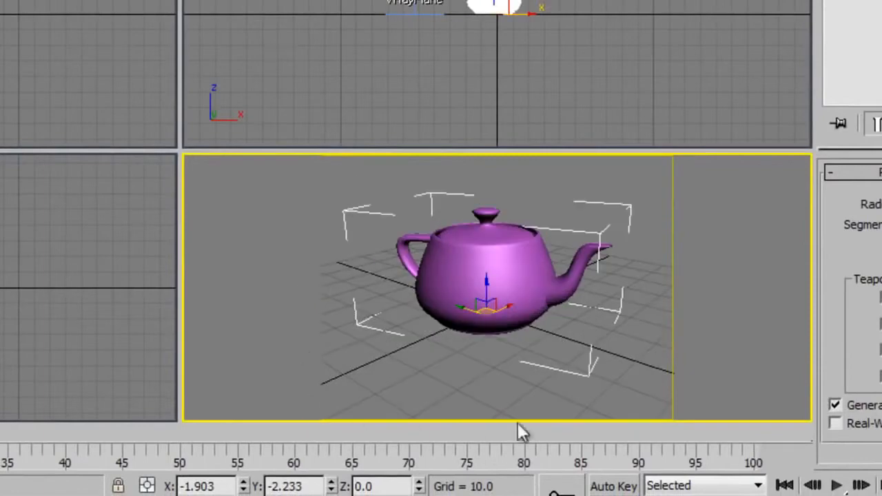
mouse_move(507, 321)
middle_mouse_down()
mouse_move(516, 335)
mouse_move(506, 315)
middle_mouse_up()
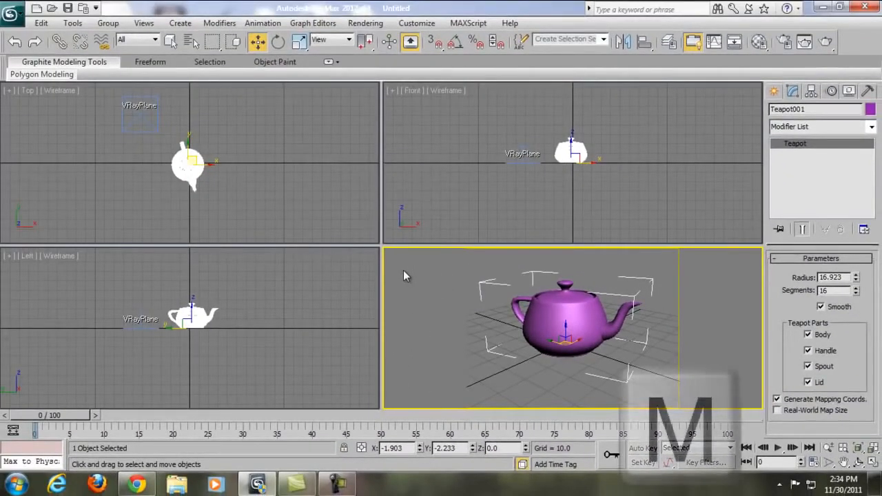
Open the Material Editor and change the first sample material, 01 - Default, from Standard to VRayMtl.
key("m")
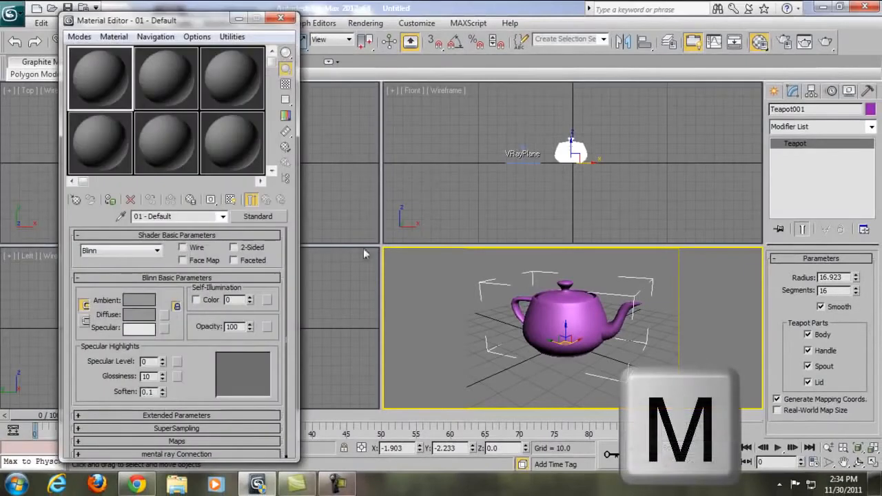
left_click(165, 77)
left_click(231, 82)
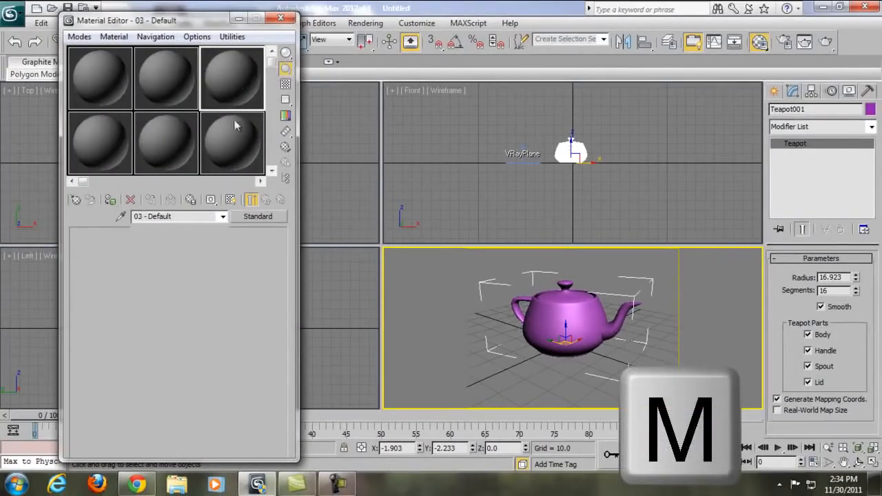
left_click(235, 135)
left_click(155, 144)
left_click(112, 141)
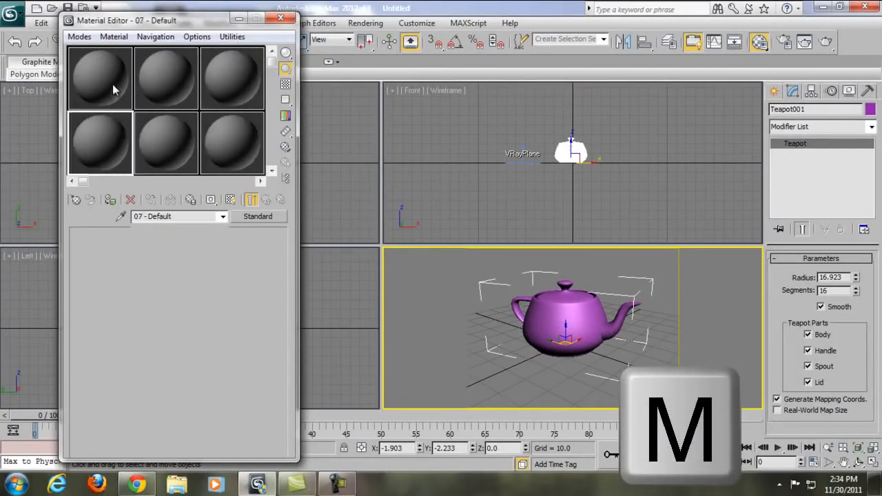
left_click(112, 84)
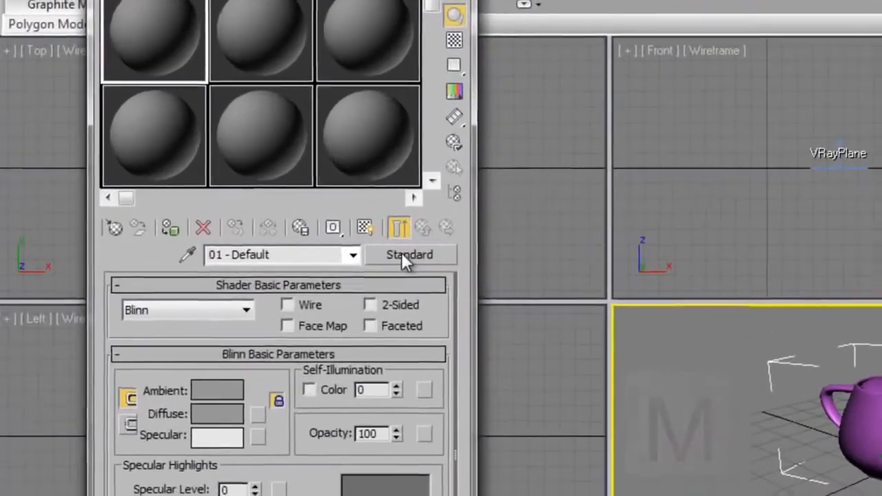
left_click(405, 253)
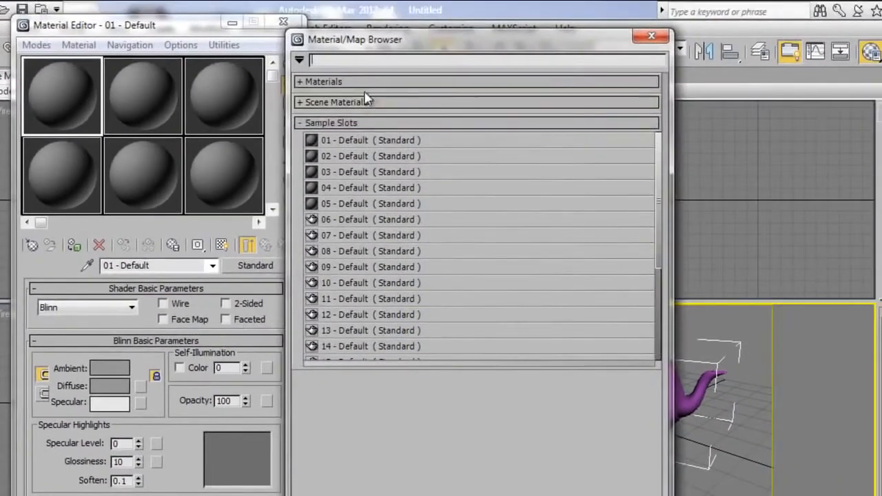
left_click(343, 83)
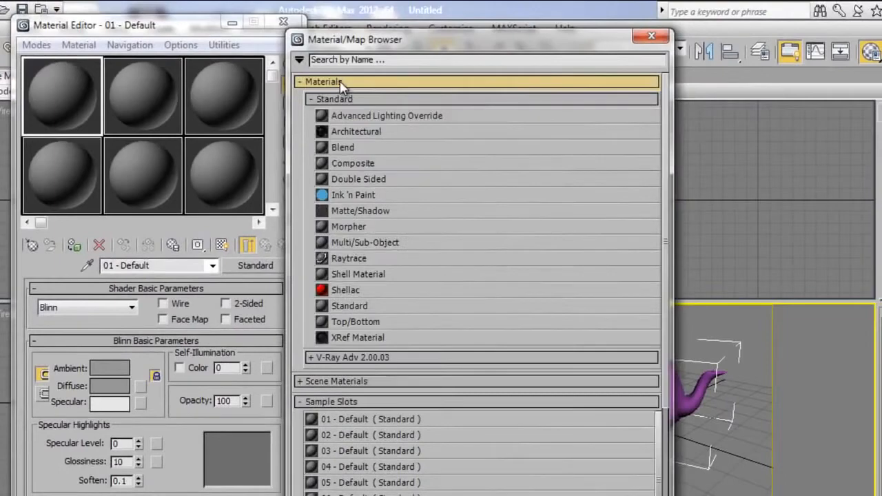
left_click(366, 358)
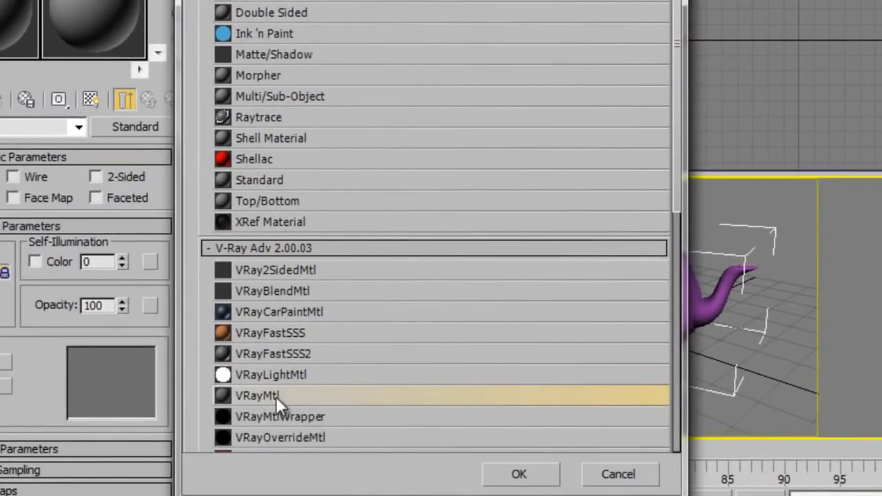
double_click(276, 396)
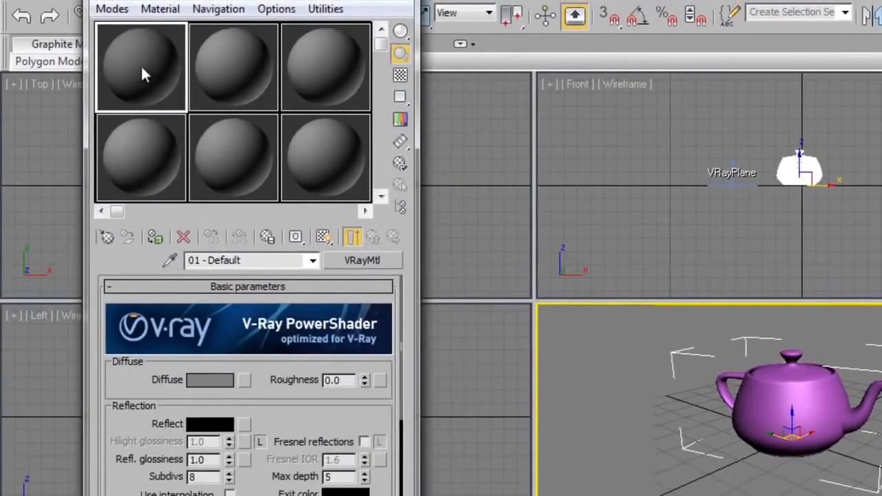
Assign the 01 - Default VRayMtl to the teapot and set its diffuse colour to blue with hue 173, saturation 255 and value 255.
left_click_drag(142, 73, 686, 347)
left_click_drag(764, 399, 766, 403)
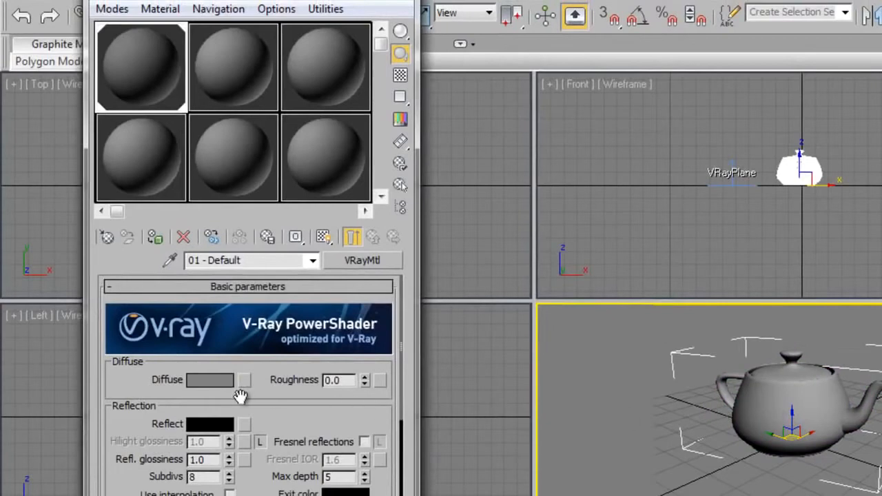
left_click(220, 385)
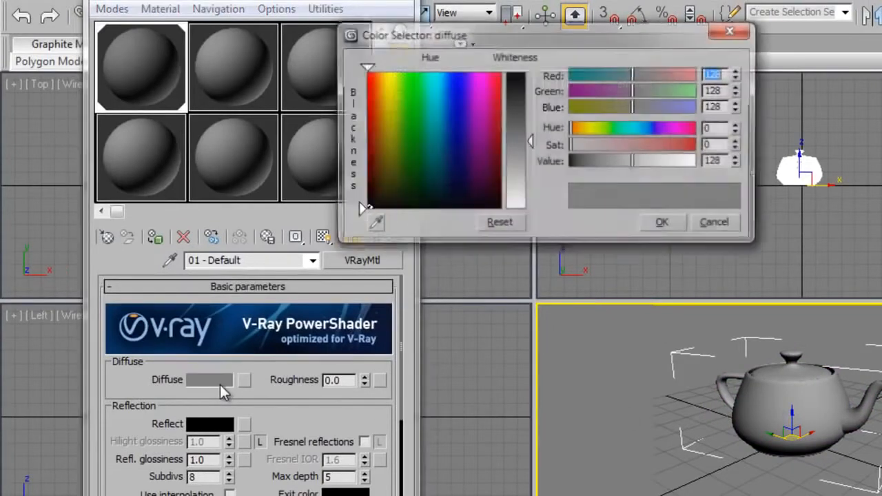
mouse_move(487, 99)
left_mouse_down()
mouse_move(460, 110)
mouse_move(461, 77)
mouse_move(448, 73)
mouse_move(457, 75)
left_mouse_up()
left_click_drag(528, 107, 528, 78)
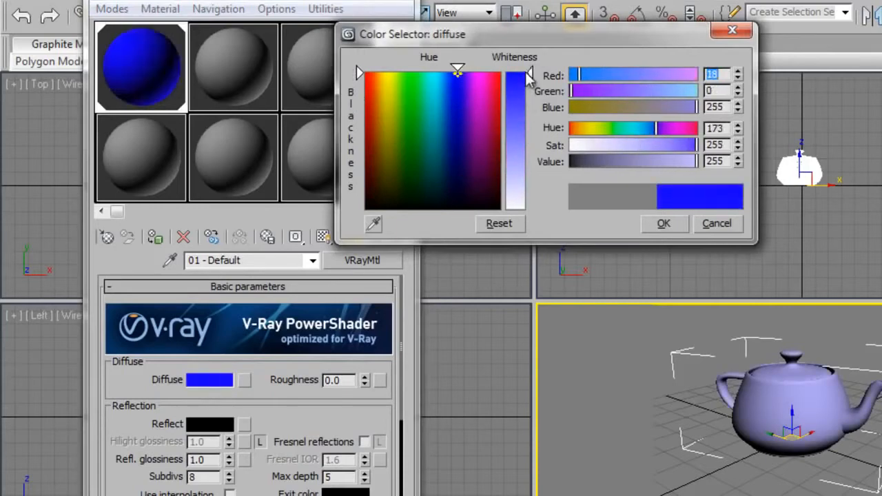
left_click(669, 222)
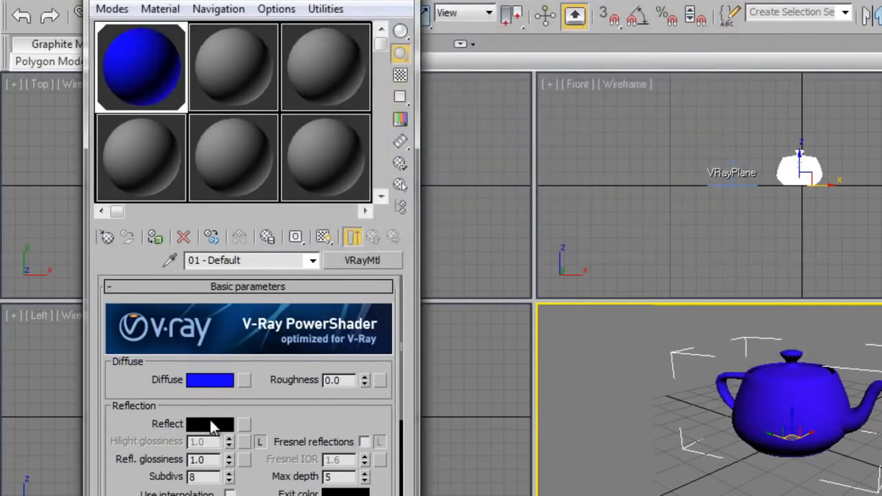
Set the material's reflection colour to a dark grey with red, green and blue at 86.
left_click(211, 425)
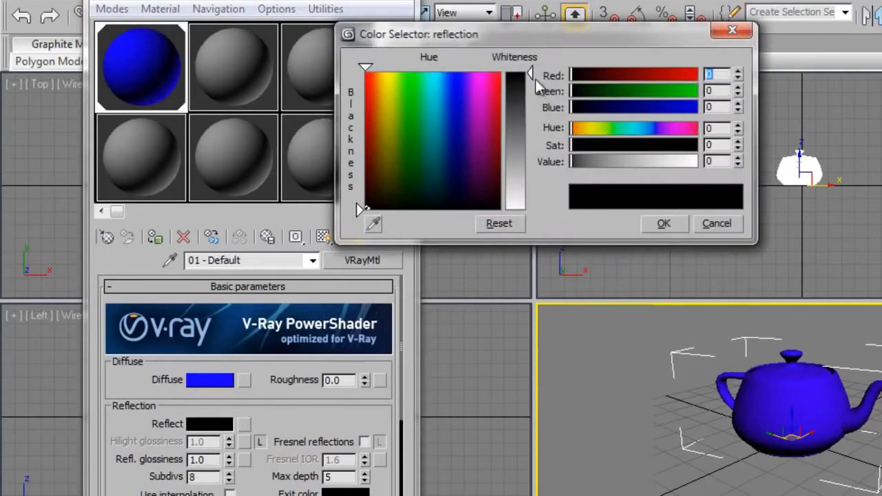
mouse_move(535, 78)
left_mouse_down()
mouse_move(529, 121)
mouse_move(533, 72)
left_mouse_up()
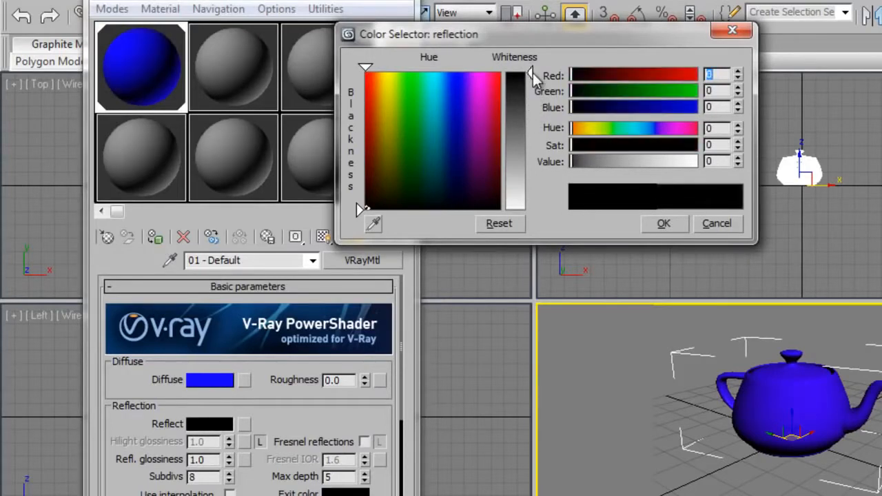
left_click_drag(581, 39, 574, 66)
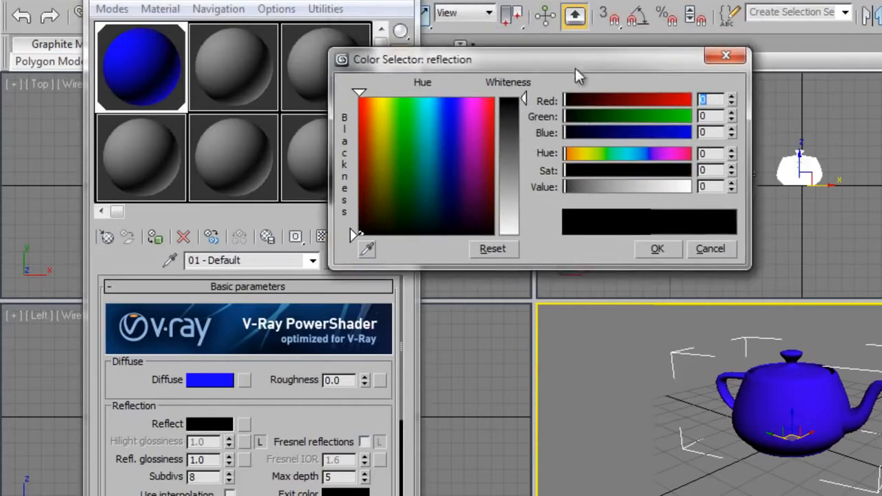
mouse_move(524, 99)
left_mouse_down()
mouse_move(525, 238)
mouse_move(533, 129)
mouse_move(535, 151)
left_mouse_up()
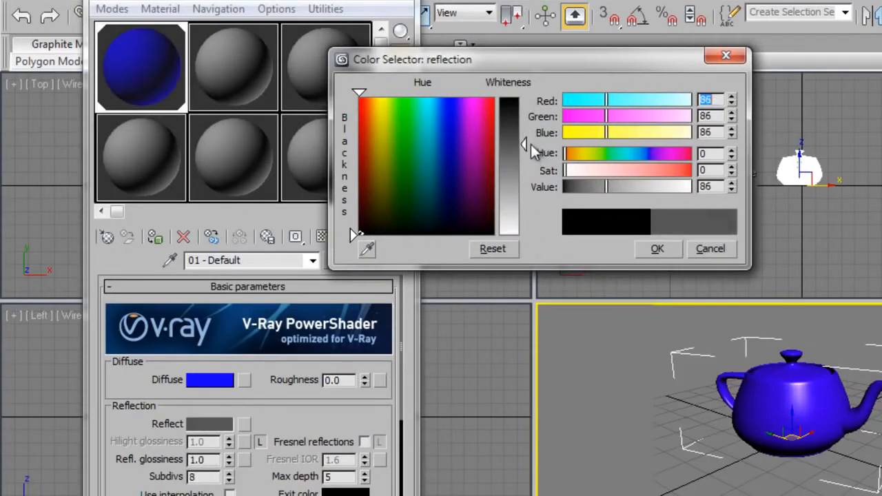
left_click(657, 249)
Test-render the reflective blue teapot and close the V-Ray messages to examine its reflections.
left_click_drag(273, 406, 270, 441)
key("shift+q")
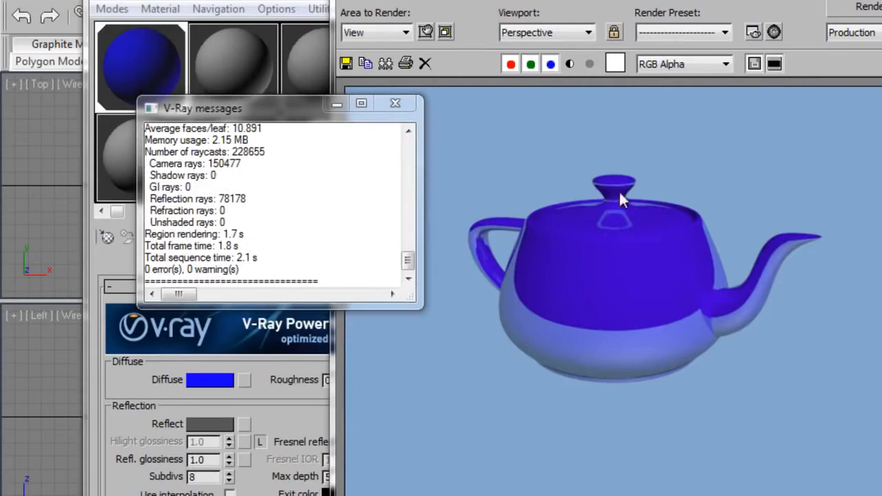
left_click(395, 102)
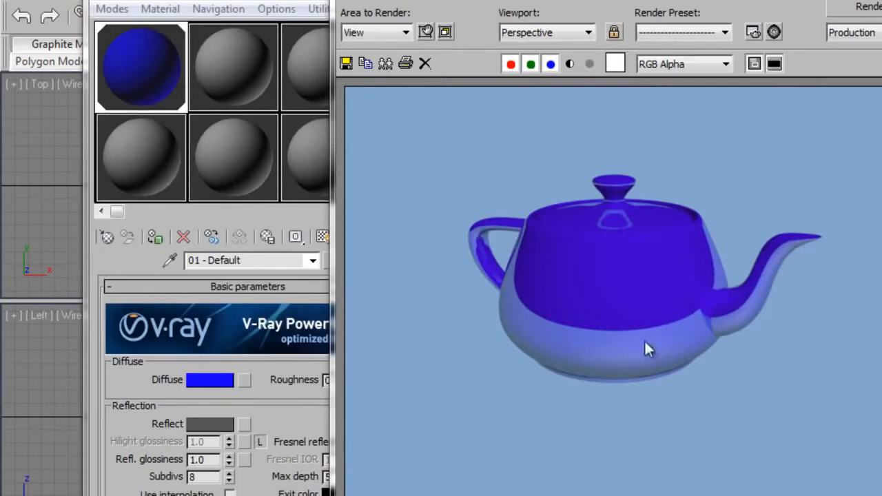
Close the rendered image and change the second sample material, 02 - Default, from Standard to VRayMtl.
left_click(881, 0)
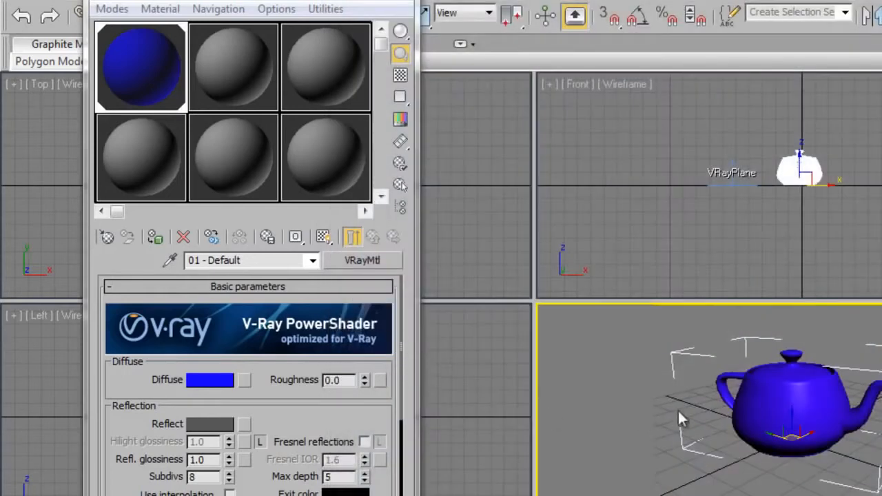
middle_click_drag(678, 414, 811, 454)
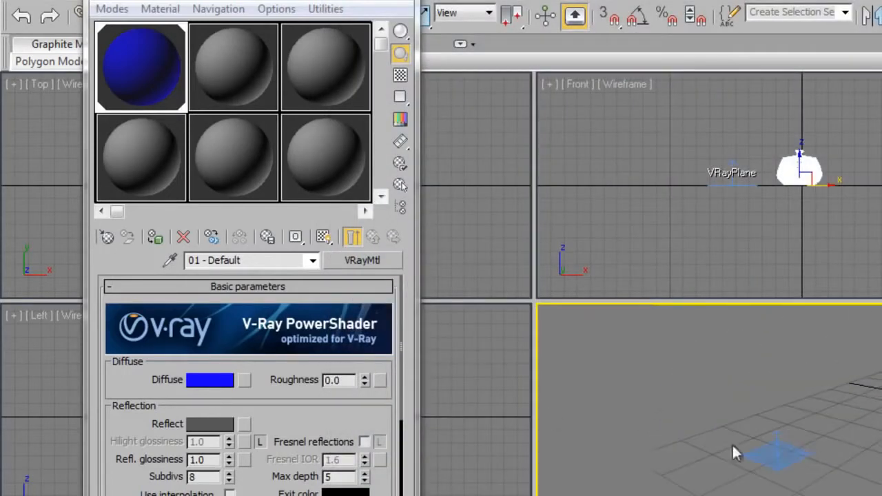
left_click(232, 82)
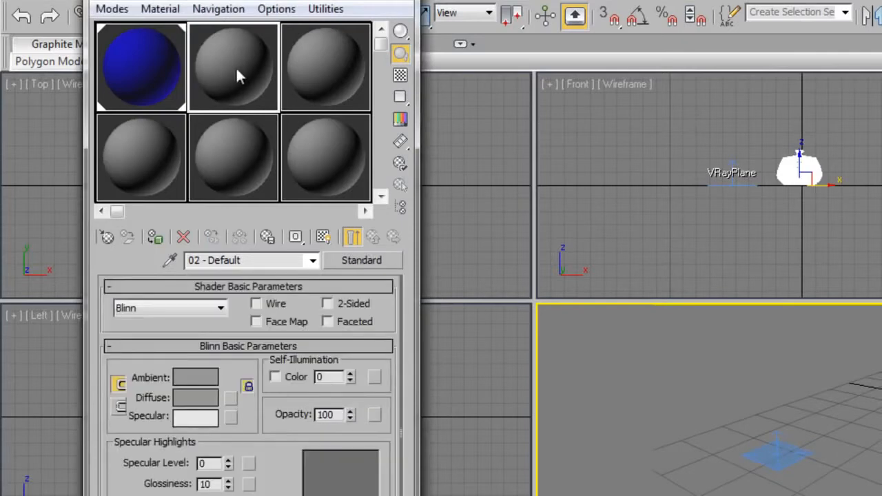
left_click(366, 263)
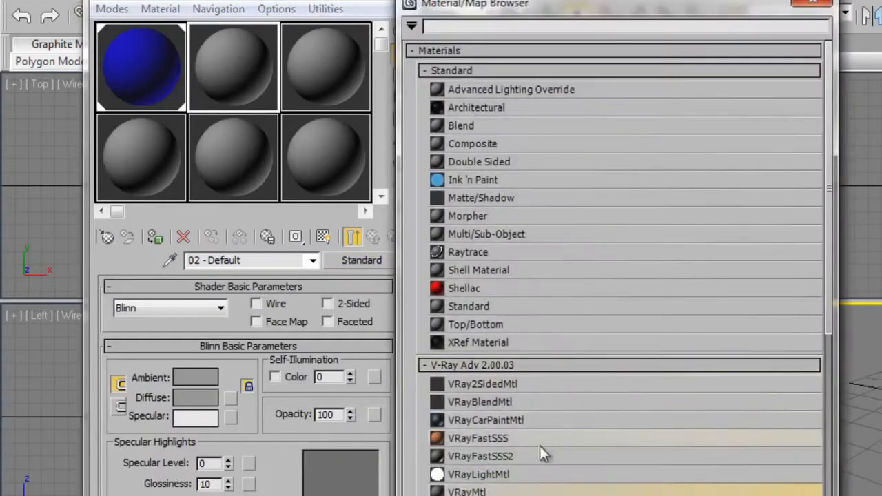
double_click(467, 491)
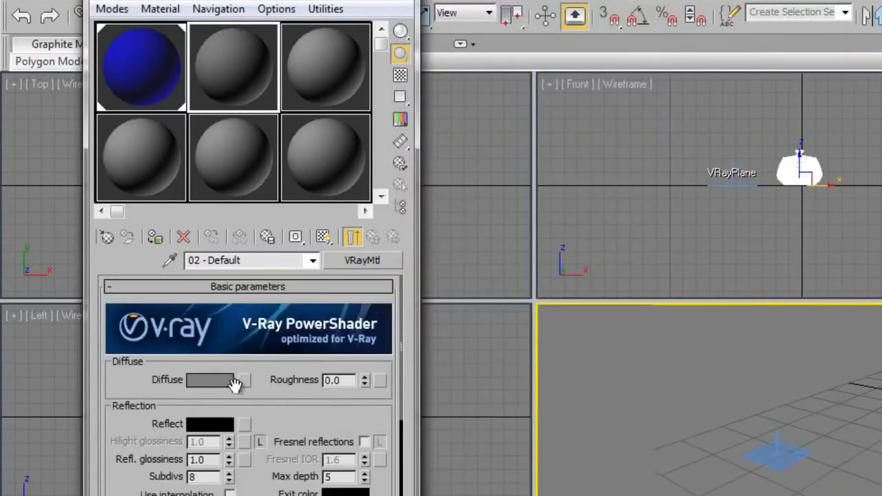
Set the diffuse colour of 02 - Default to brown with red 135, green 92 and blue 45.
left_click(199, 380)
left_click_drag(377, 143, 370, 174)
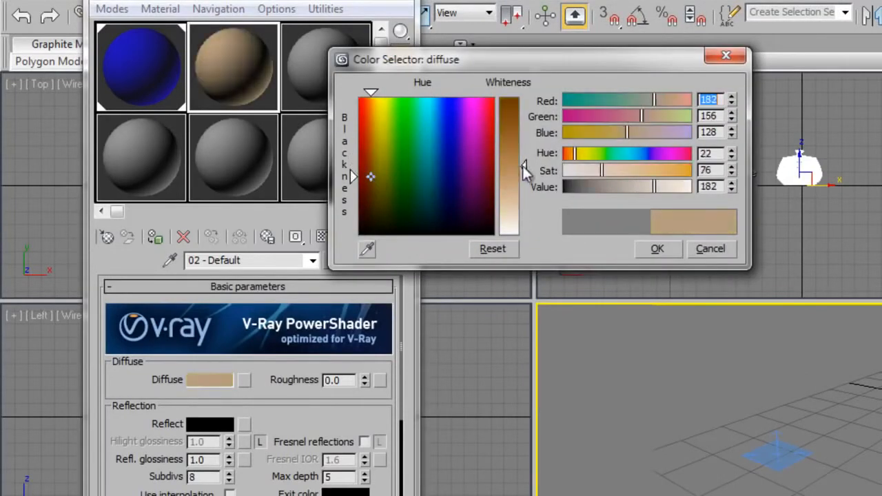
left_click_drag(523, 168, 523, 122)
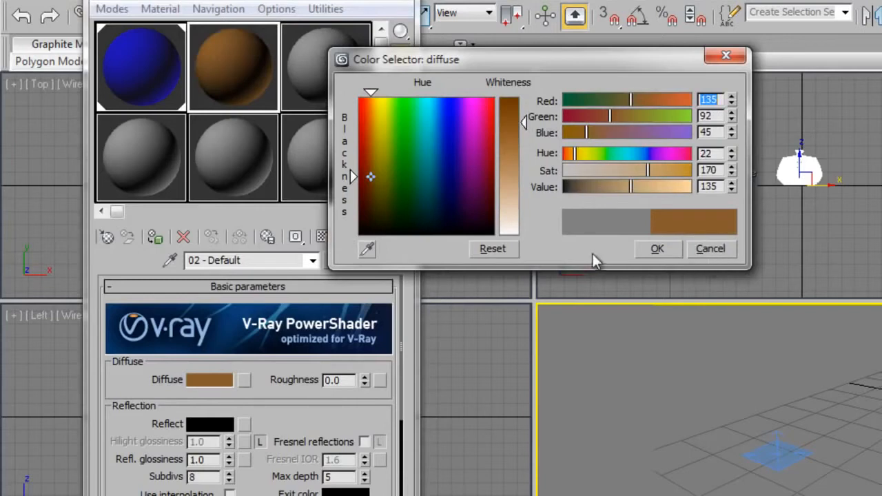
left_click_drag(631, 75, 686, 111)
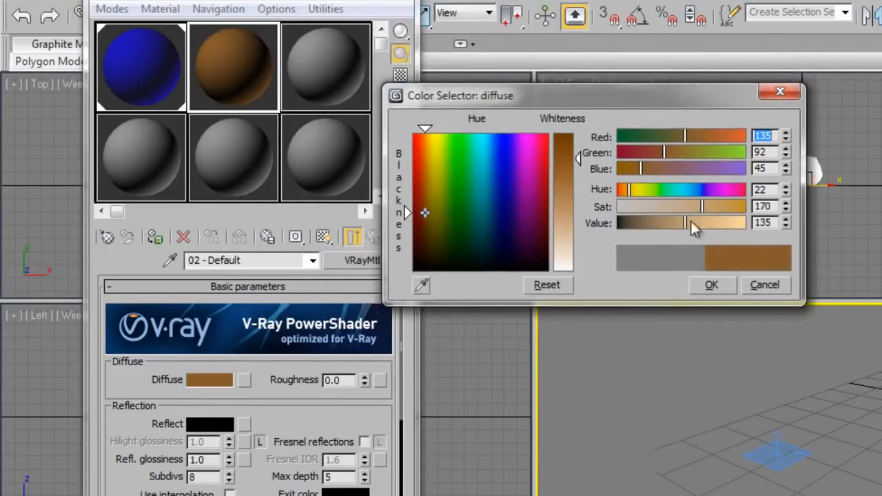
left_click(708, 286)
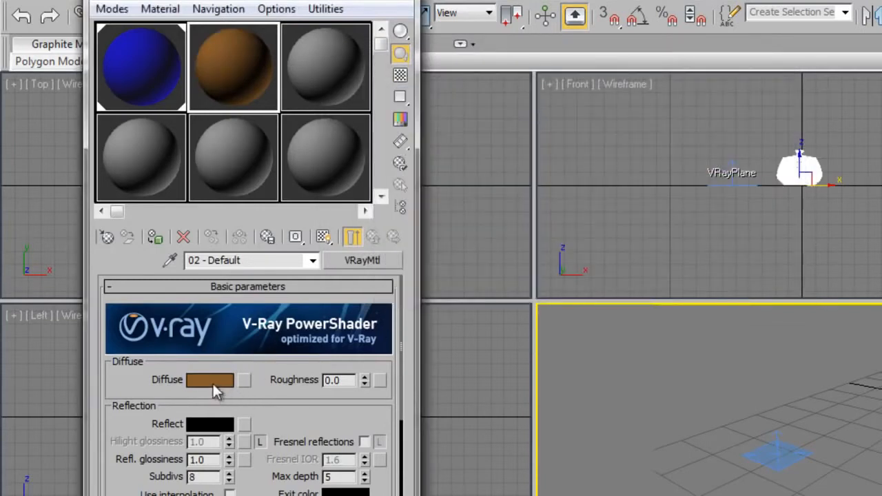
Set the reflection colour of 02 - Default to near black with value 18 and assign the material to the VRayPlane.
left_click(217, 425)
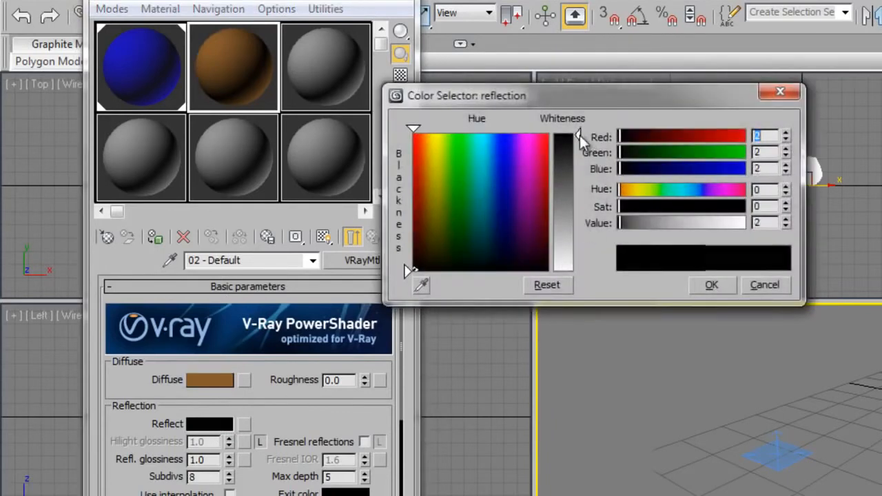
left_click_drag(579, 135, 578, 144)
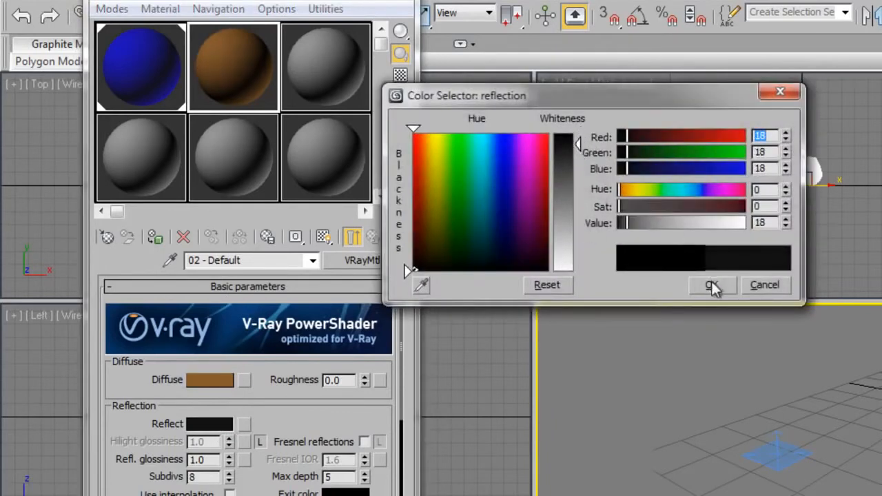
left_click(712, 286)
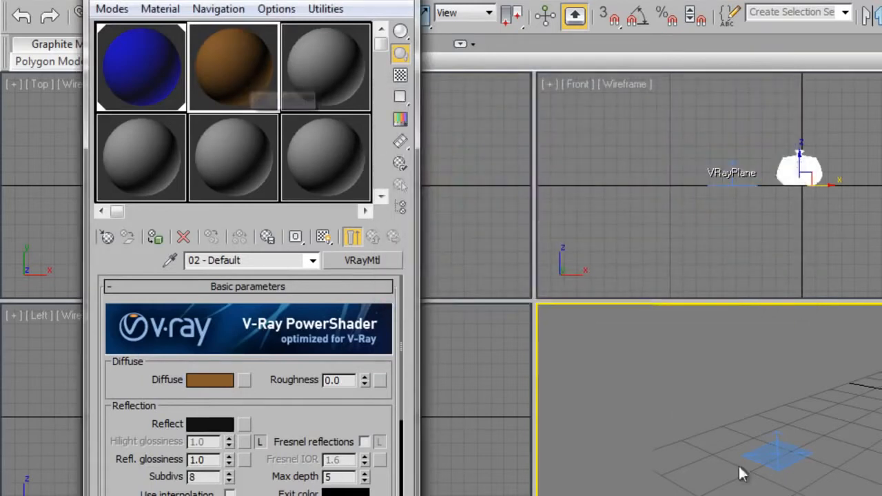
left_click_drag(611, 322, 774, 452)
Frame the teapot in the perspective view and test-render it on the brown ground, closing the V-Ray messages.
mouse_move(775, 452)
middle_mouse_down()
mouse_move(725, 436)
mouse_move(634, 439)
middle_mouse_up()
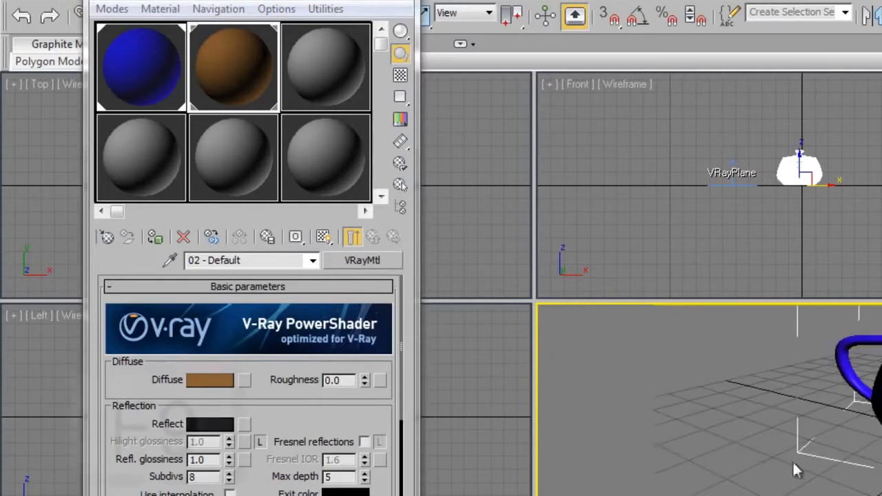
mouse_move(795, 468)
middle_mouse_down()
mouse_move(695, 485)
mouse_move(698, 476)
middle_mouse_up()
middle_click_drag(794, 447, 766, 455)
key("F9")
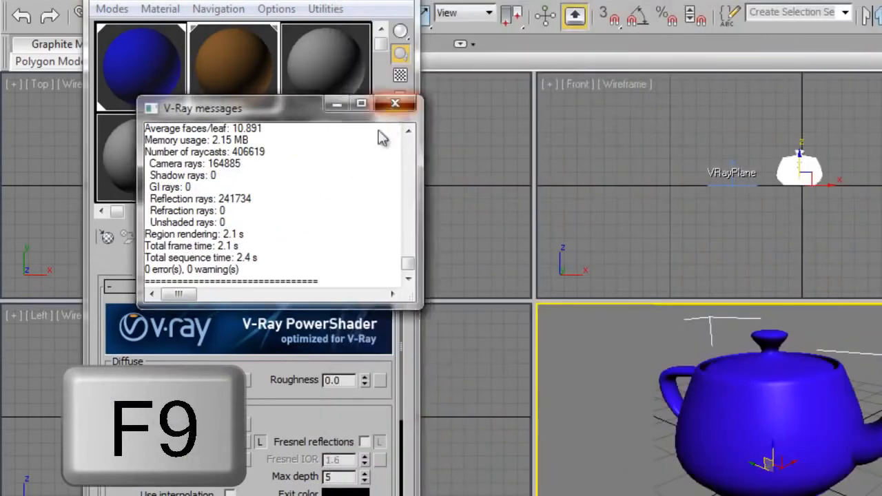
left_click(395, 103)
Raise the ground material's reflection colour to a dark grey with red, green and blue at 47.
left_click(209, 425)
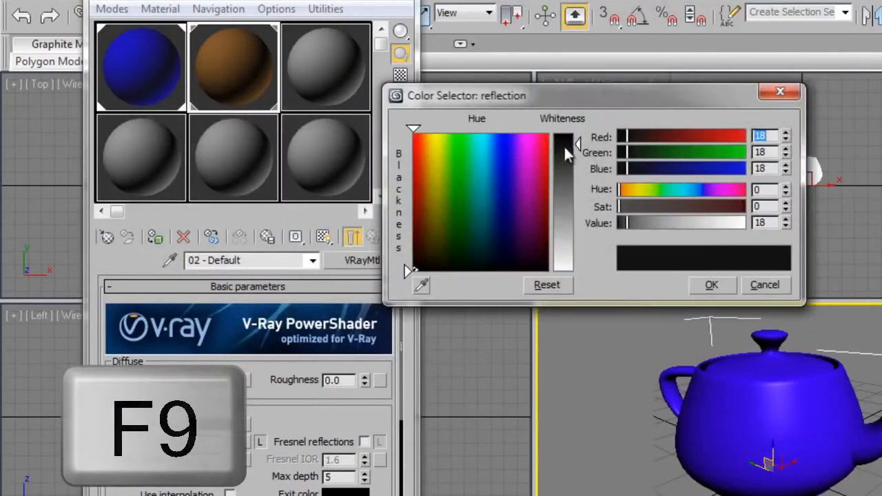
left_click_drag(575, 145, 574, 160)
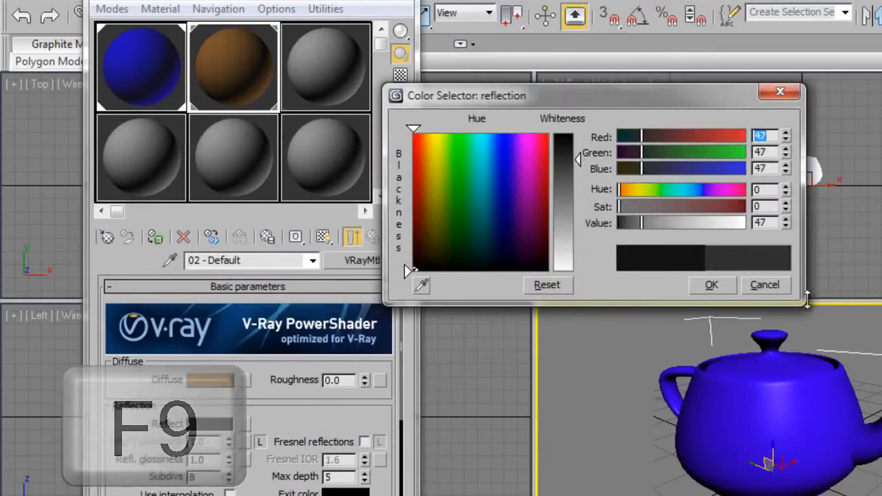
left_click(712, 285)
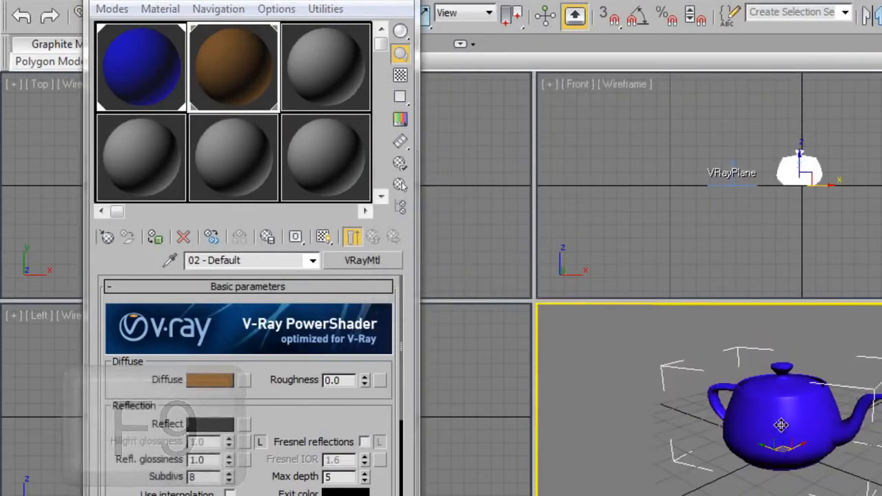
Render the perspective view again to check the stronger ground reflection, and close the render and message windows.
key("F9")
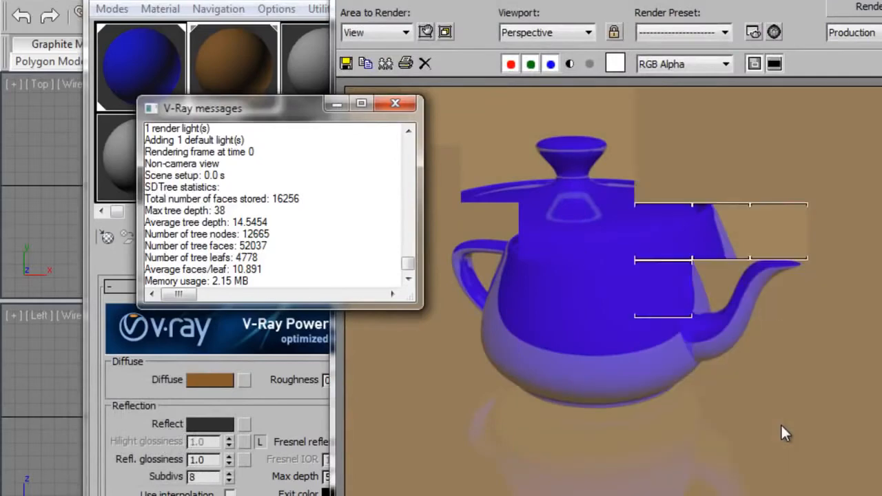
left_click(880, 2)
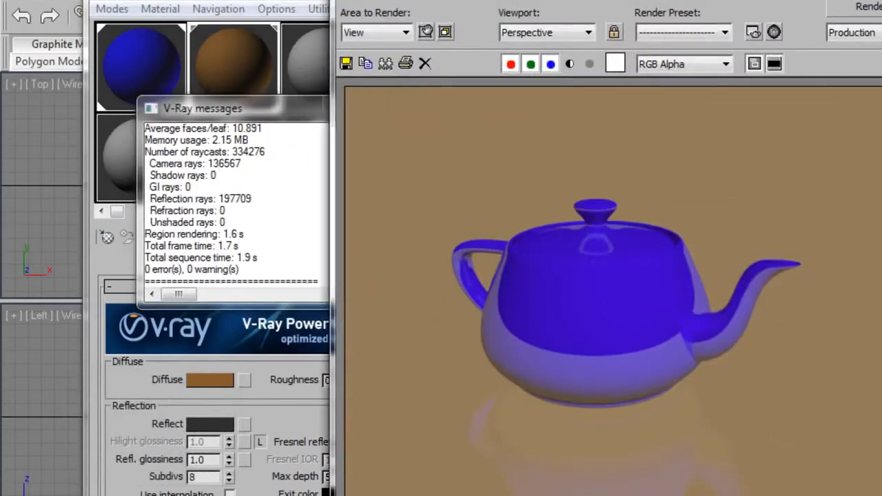
left_click(392, 106)
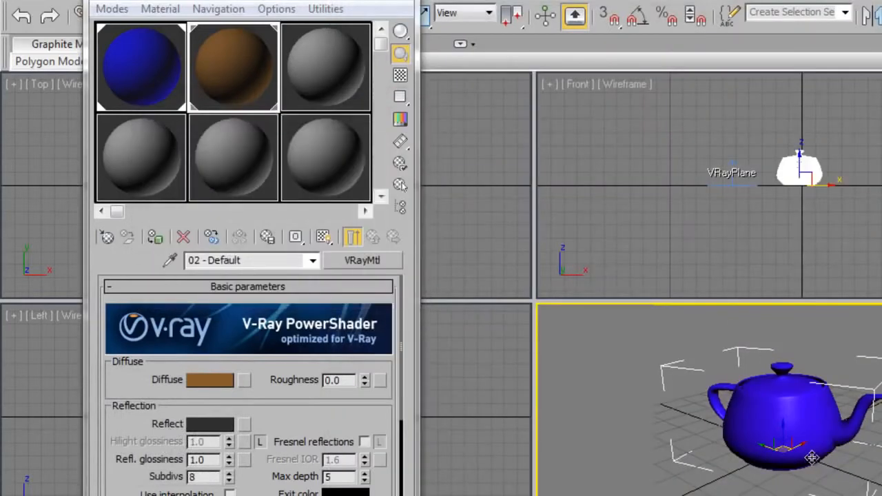
Clone the teapot beside the original on its spout side as a single Copy named Teapot002.
middle_click_drag(812, 458, 756, 451)
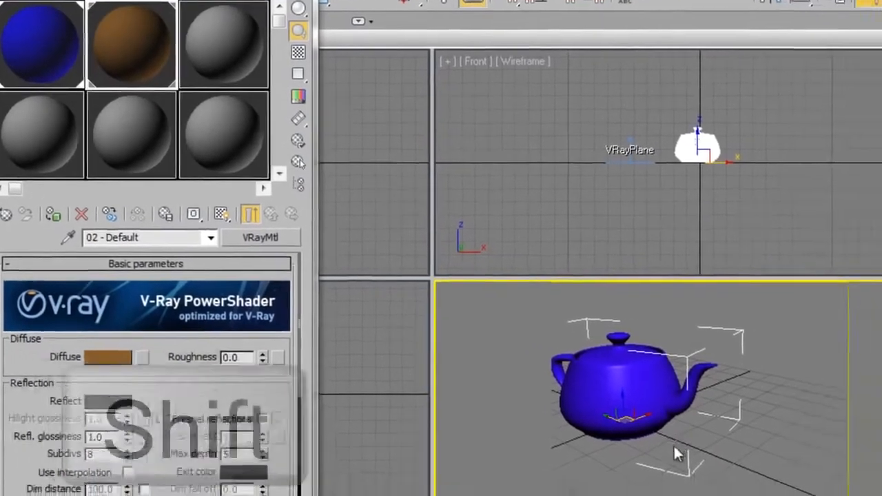
middle_click_drag(673, 446, 727, 447, "alt")
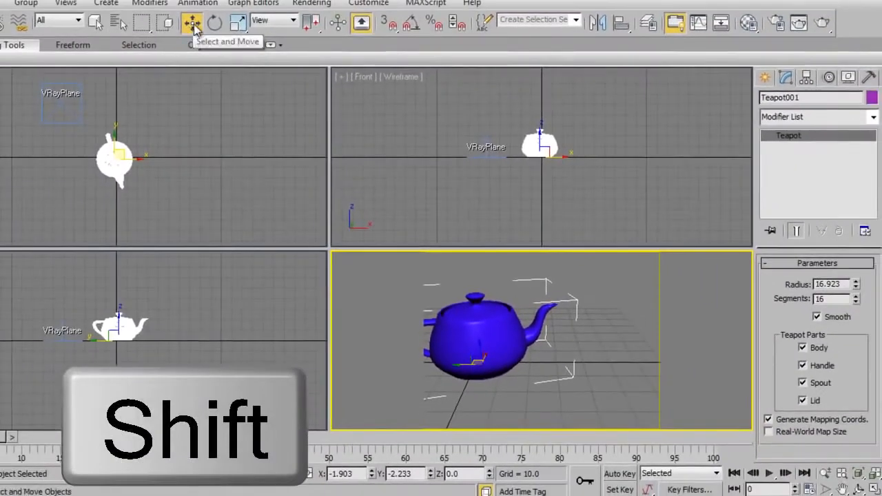
left_click(192, 23)
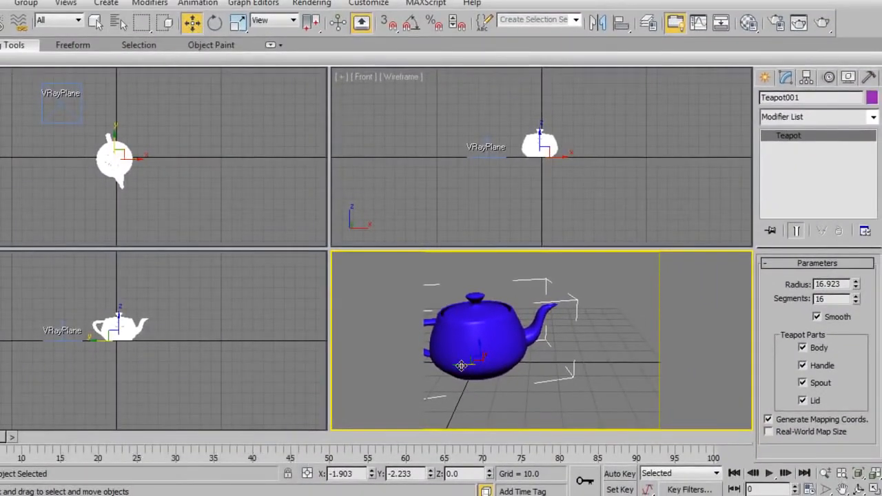
mouse_move(466, 387)
left_mouse_down("shift")
mouse_move(631, 396)
mouse_move(652, 410)
mouse_move(641, 407)
left_mouse_up("shift")
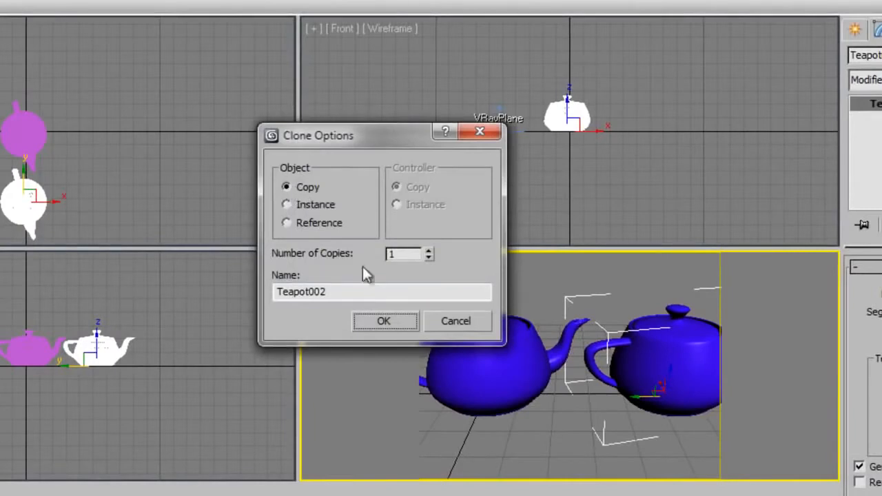
left_click(383, 321)
Rotate the copied teapot about its vertical axis so that its spout points toward the viewer.
scroll(555, 386, "down", 3)
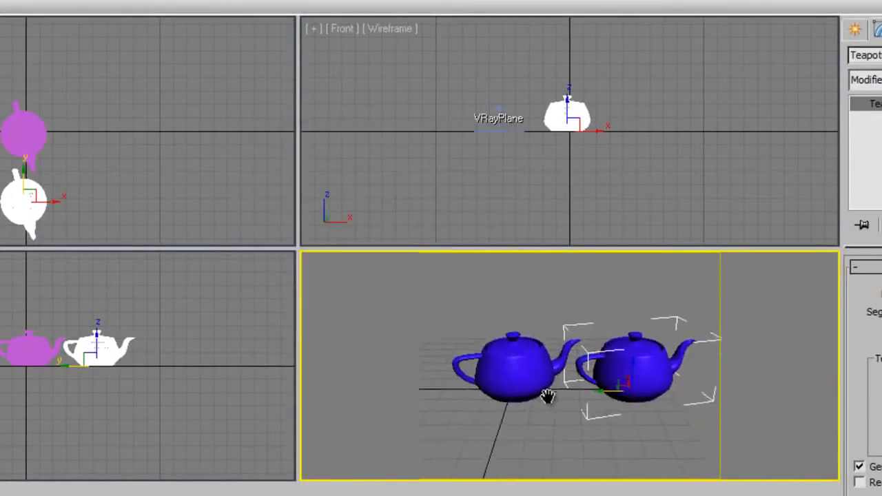
key("e")
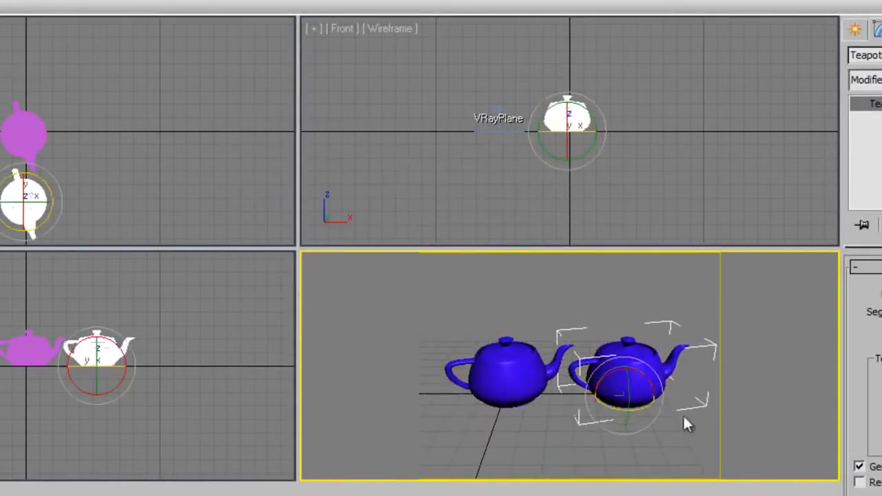
left_click_drag(633, 407, 385, 414)
mouse_move(561, 426)
middle_mouse_down()
mouse_move(527, 407)
mouse_move(568, 420)
middle_mouse_up()
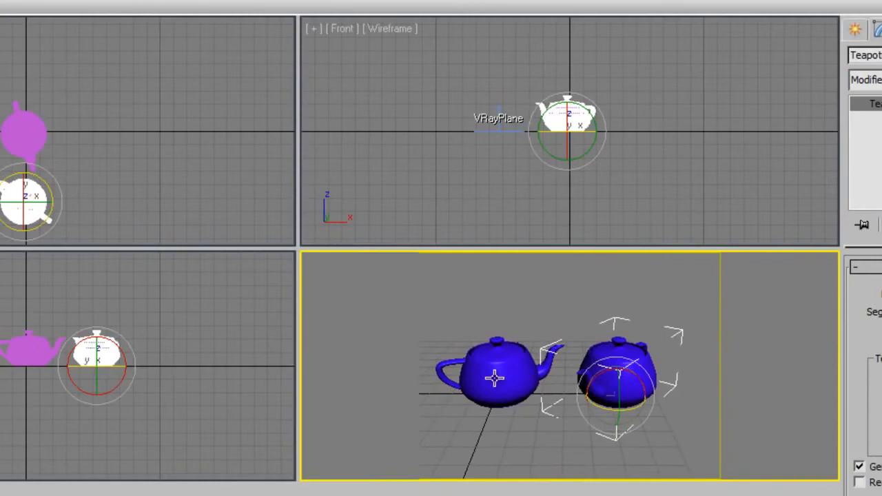
Open the Material Editor and change the third sample material, 03 - Default, from Standard to VRayMtl.
key("m")
left_click(225, 87)
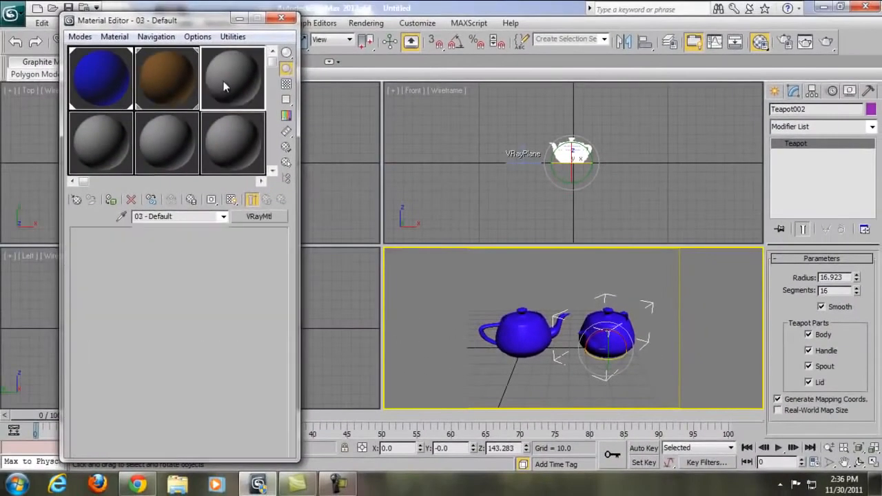
scroll(615, 315, "up", 2)
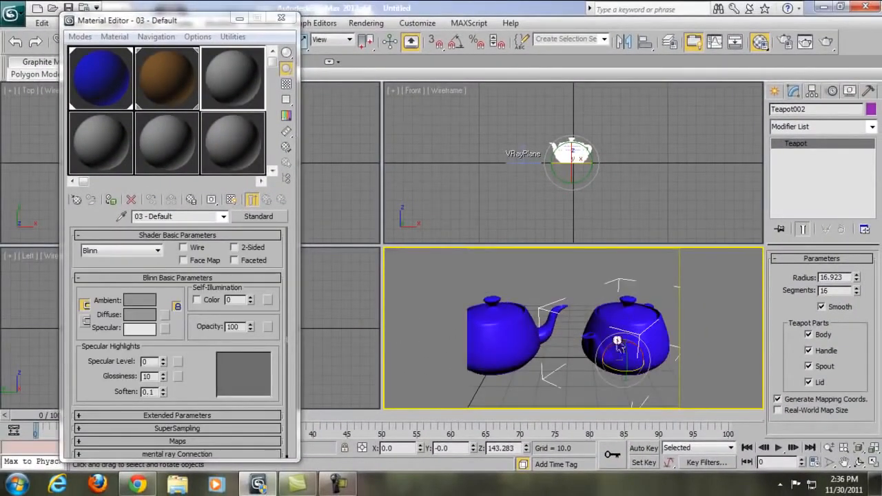
scroll(618, 348, "down", 3)
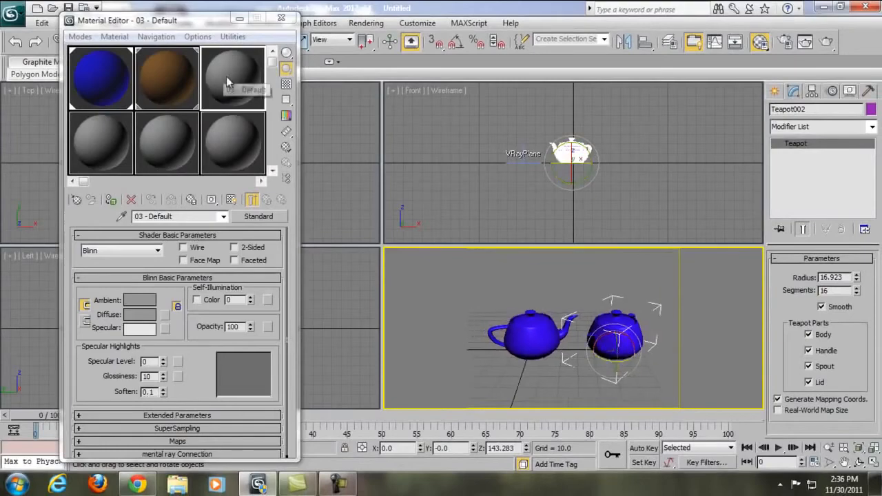
left_click(259, 216)
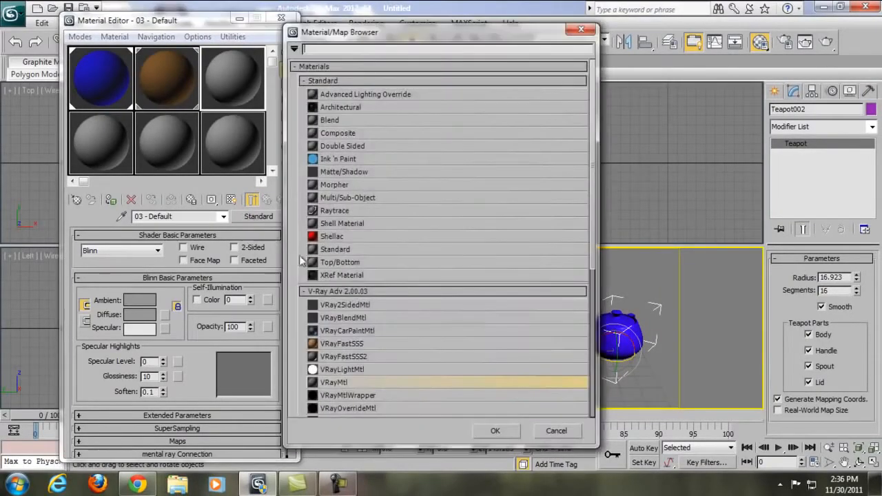
double_click(349, 381)
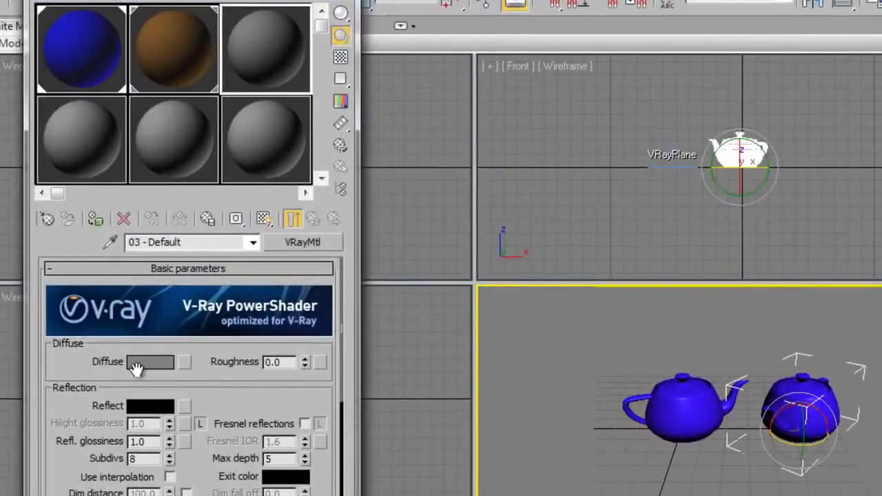
Set the diffuse colour of 03 - Default to white.
left_click(137, 365)
left_click_drag(514, 172, 518, 253)
left_click(661, 268)
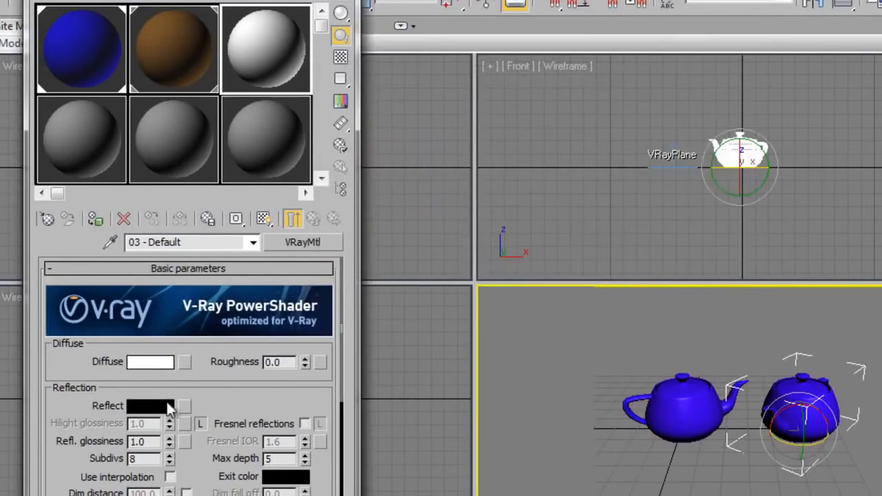
Set the reflection colour of 03 - Default to dark grey with value 47 and its refraction colour to white.
left_click(150, 406)
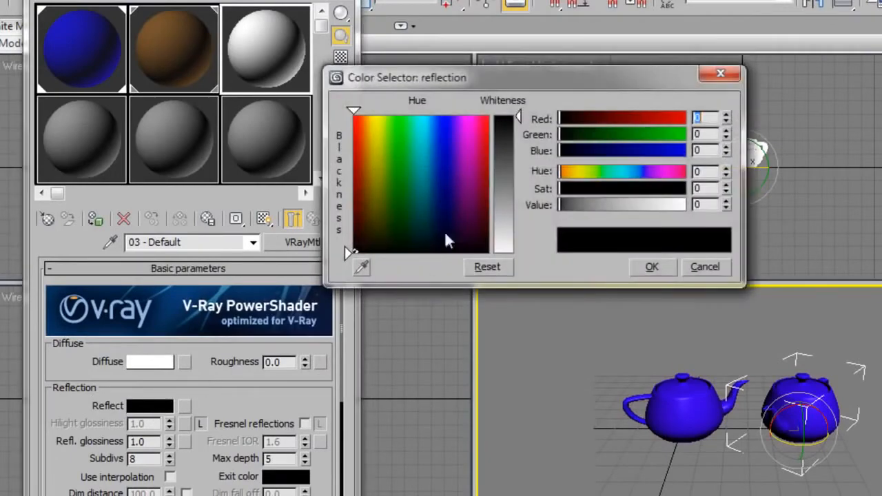
left_click_drag(512, 119, 519, 140)
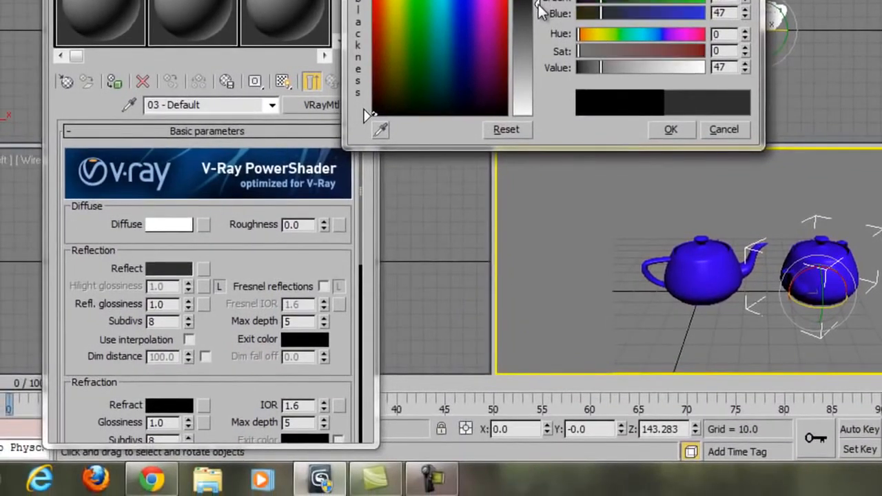
left_click(668, 129)
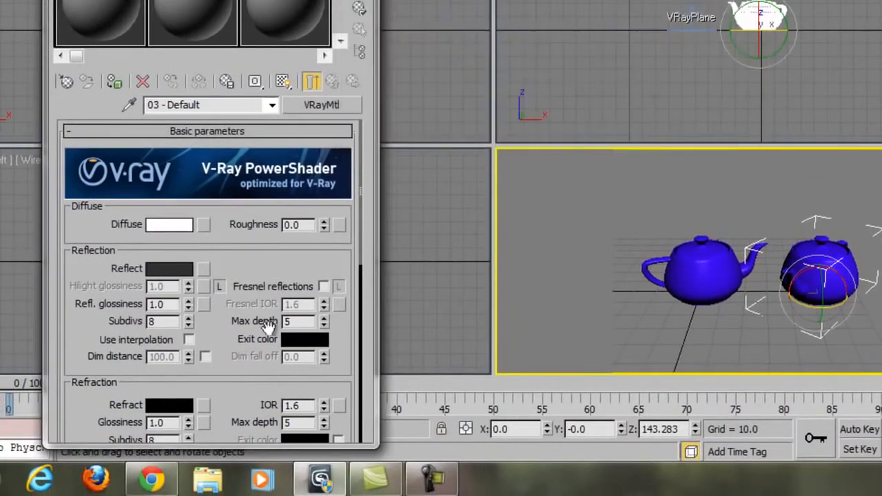
left_click(170, 406)
left_click_drag(501, 30, 467, 194)
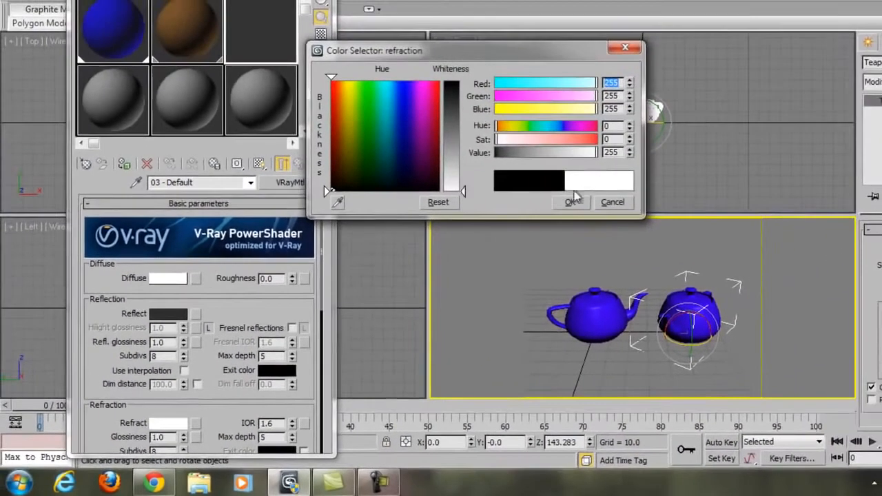
left_click(569, 202)
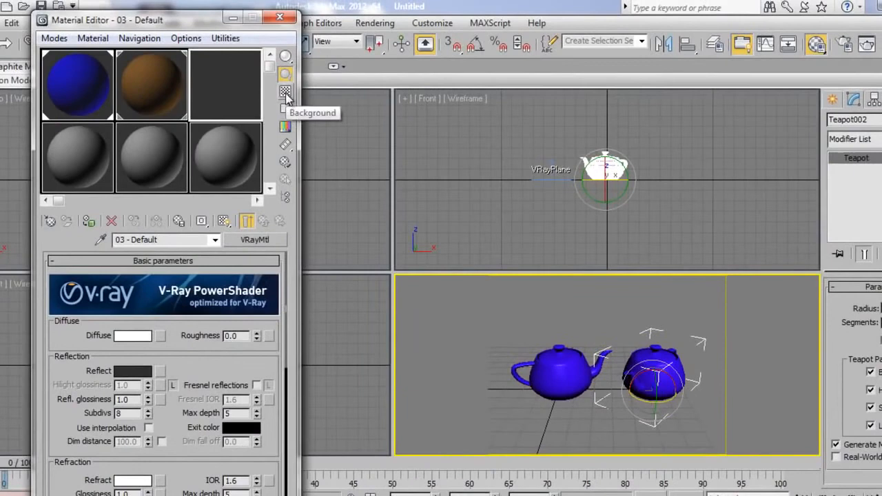
Turn on the checkered sample background for 03 - Default and inspect the material in an enlarged preview.
left_click(286, 92)
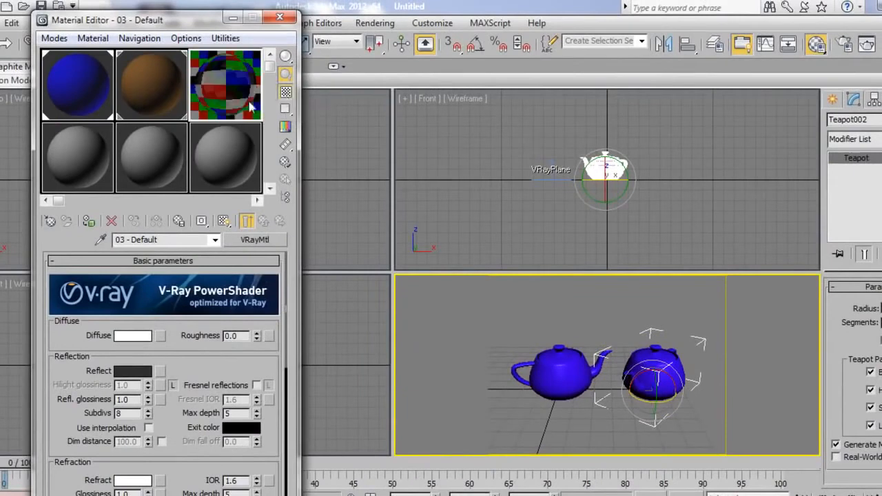
double_click(222, 90)
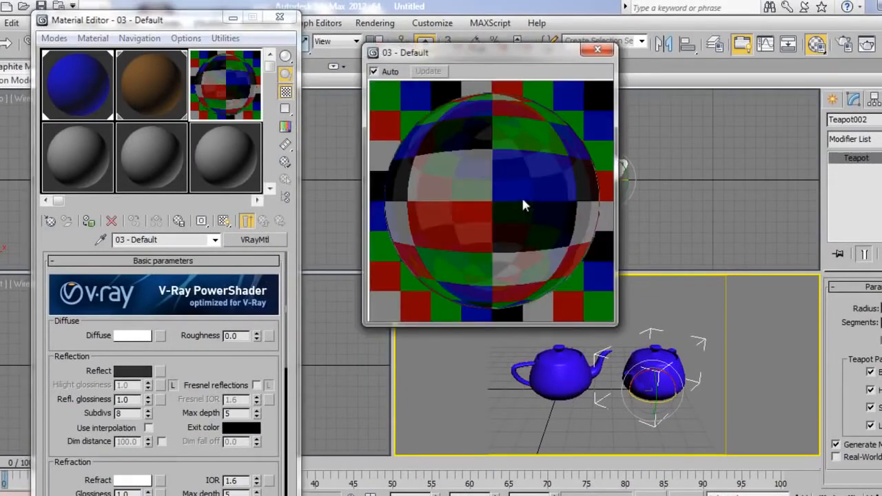
left_click(597, 50)
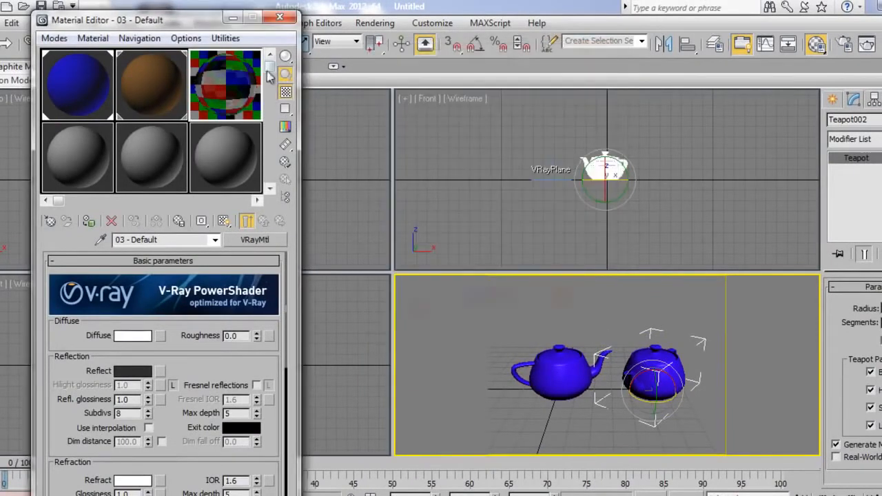
Assign 03 - Default to the second teapot, test-render the Perspective view, and put the render and material windows away.
left_click_drag(291, 136, 648, 363)
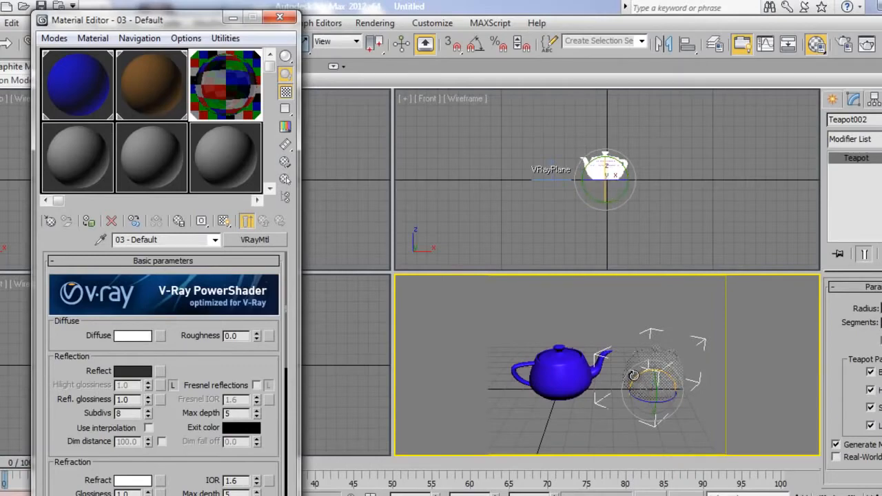
key("shift+q")
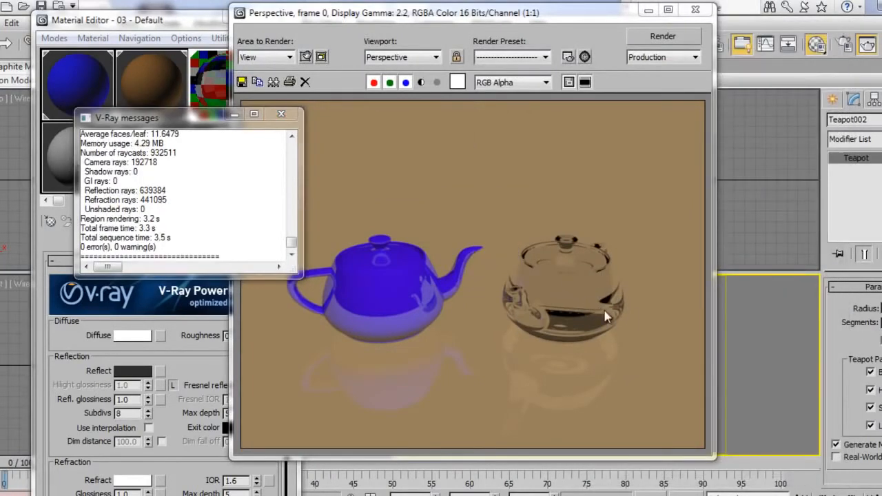
left_click(280, 114)
left_click(692, 11)
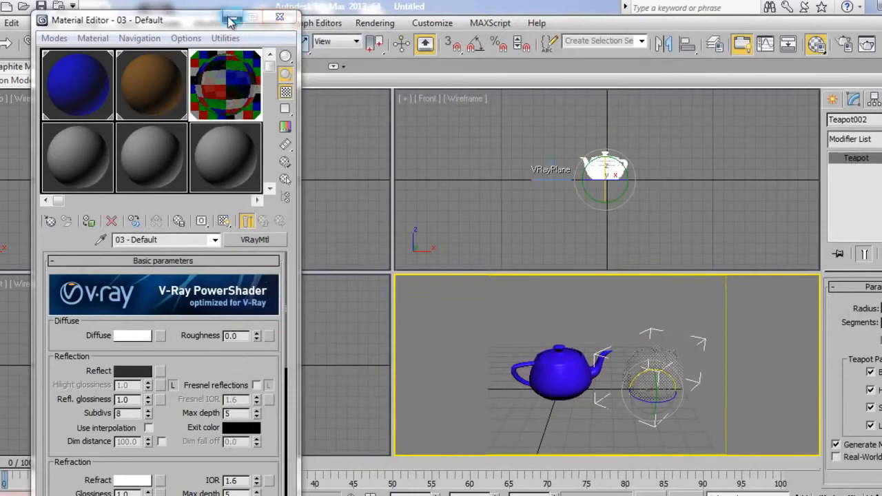
left_click(231, 19)
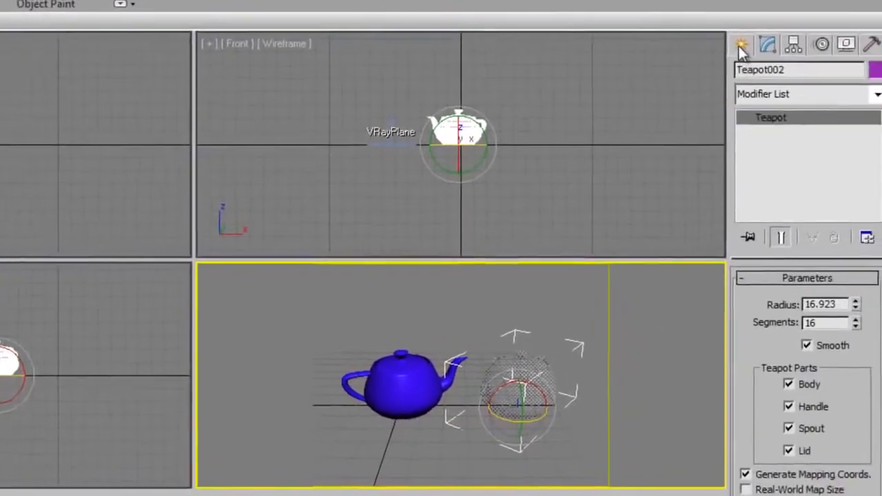
Create a plane-type VRayLight in the Top view as a rectangle covering both teapots.
left_click(741, 46)
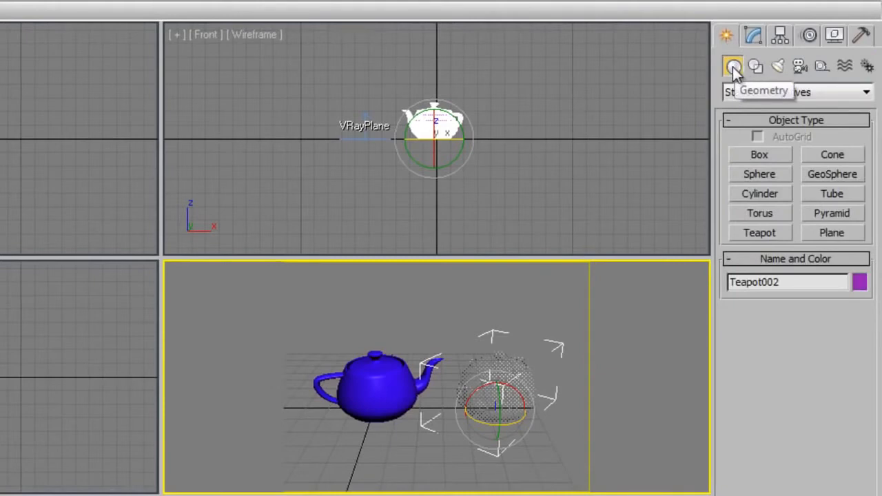
left_click(776, 68)
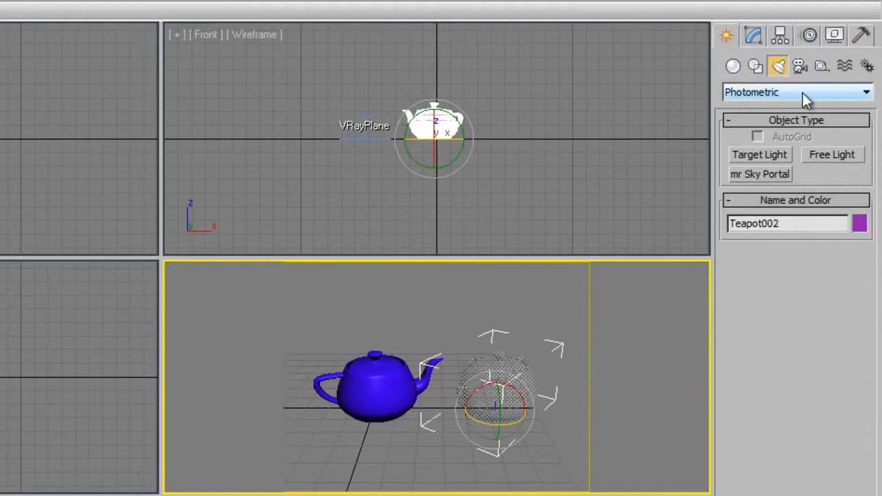
left_click(802, 93)
left_click(760, 132)
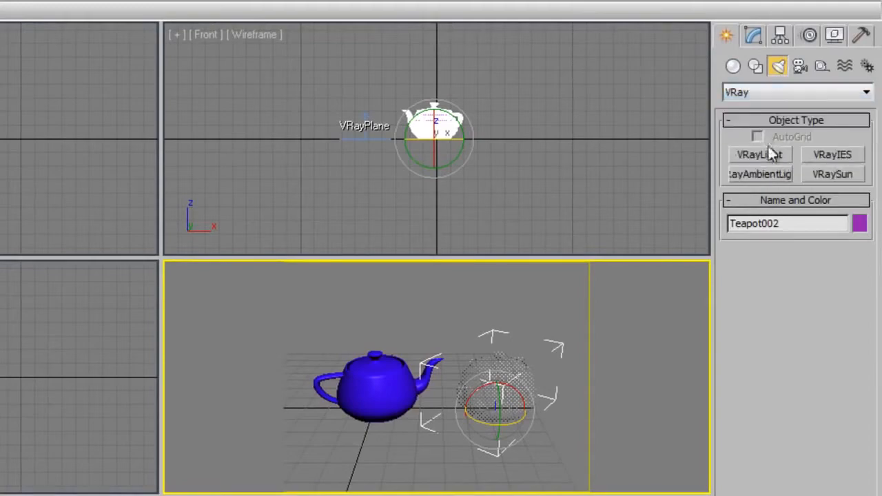
left_click(764, 152)
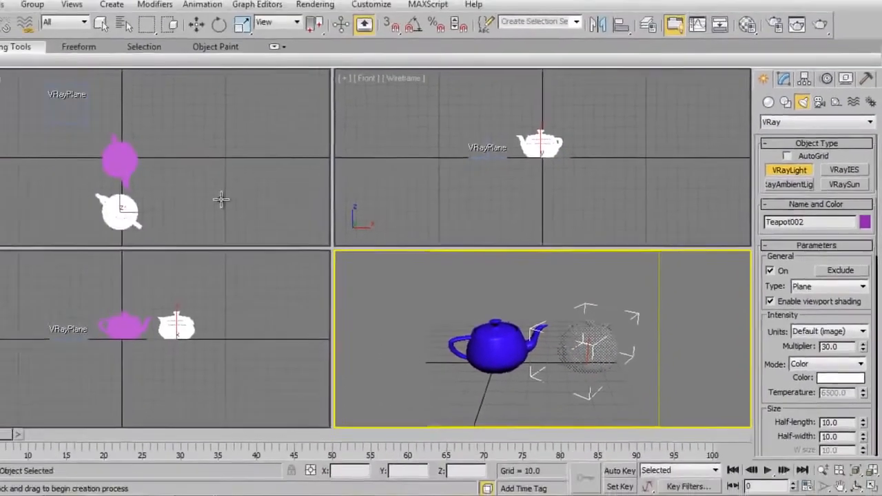
middle_click_drag(220, 199, 233, 168)
scroll(234, 168, "down", 2)
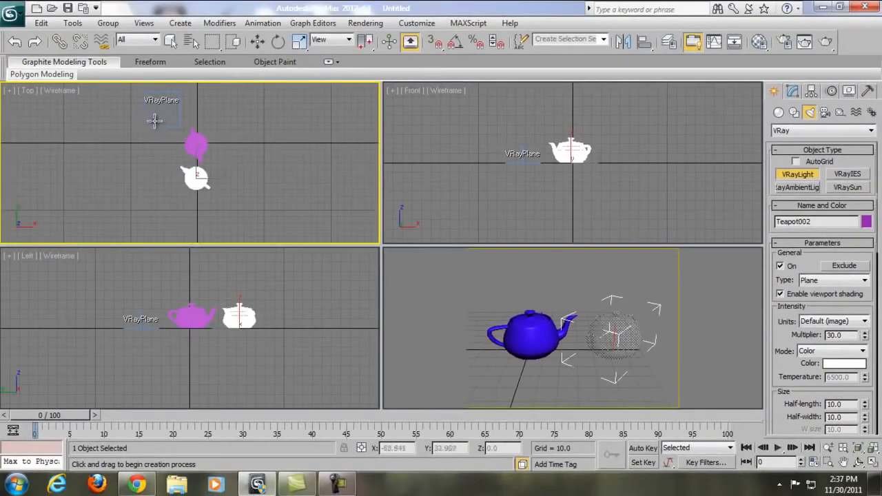
left_click_drag(155, 121, 248, 205)
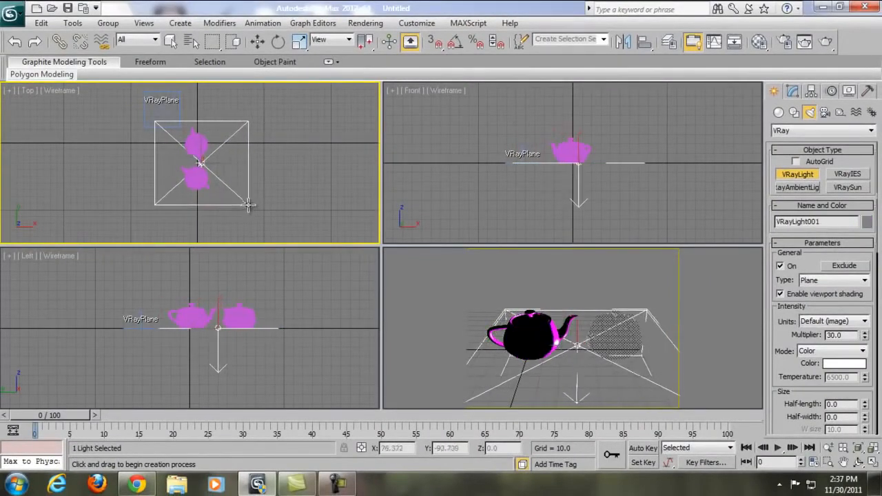
Move the VRayLight straight up in the Front view to about 277 units above the ground.
left_click(257, 41)
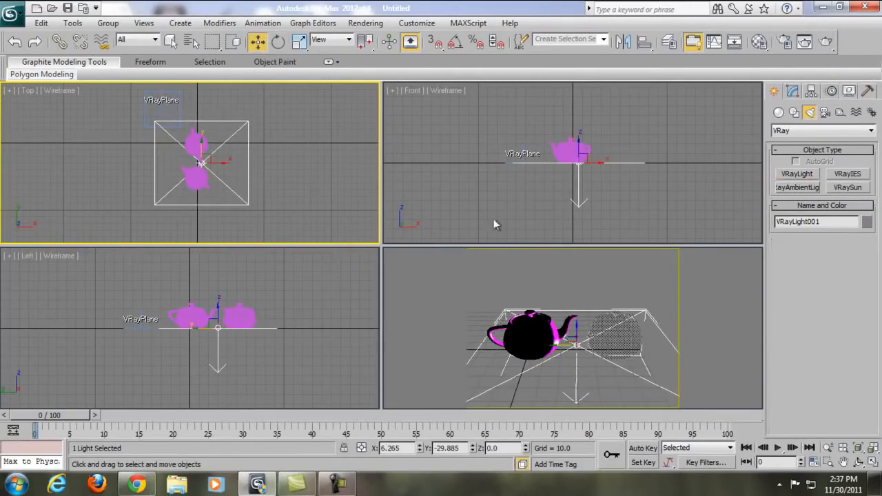
right_click(261, 290)
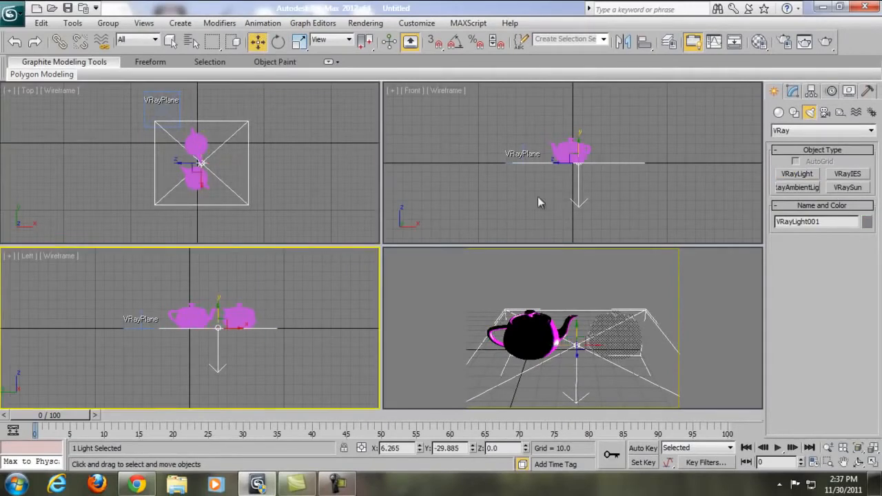
right_click(546, 192)
scroll(614, 180, "down", 3)
scroll(636, 169, "down", 2)
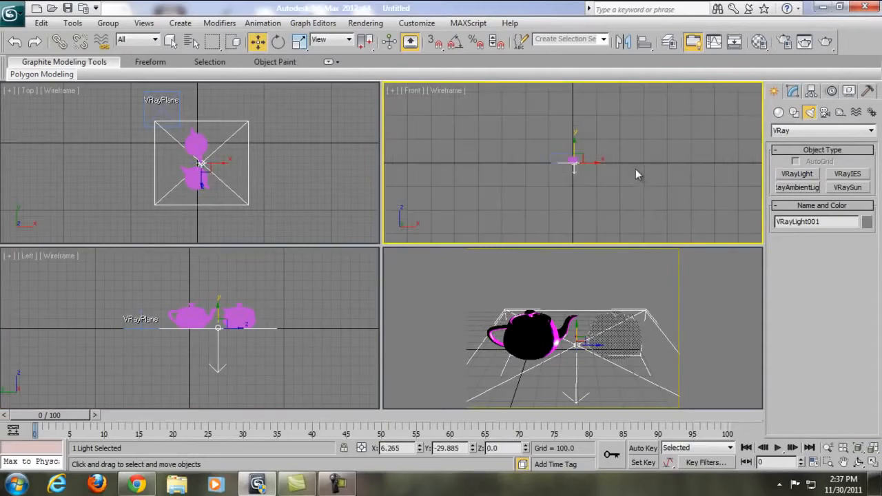
middle_click_drag(635, 169, 634, 208)
left_click_drag(571, 187, 568, 123)
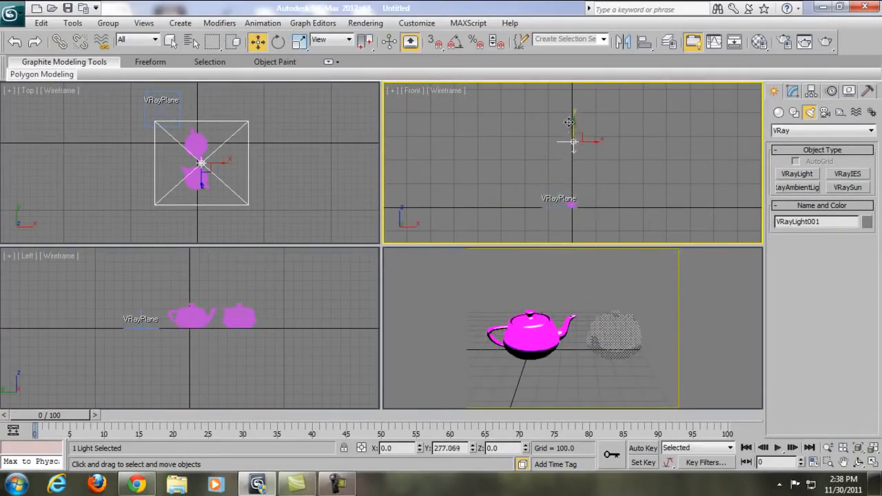
Render the Perspective view to check the teapots under the new light, and close the render windows.
left_click(435, 289)
key("shift+q")
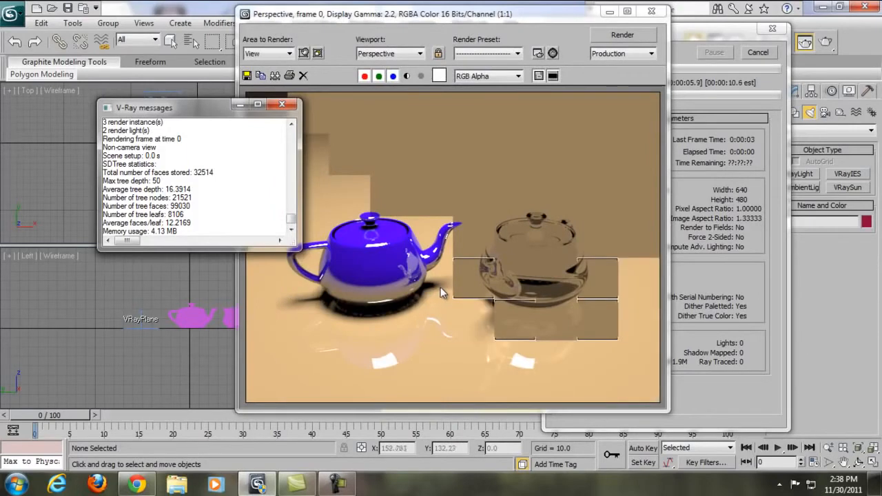
left_click(280, 105)
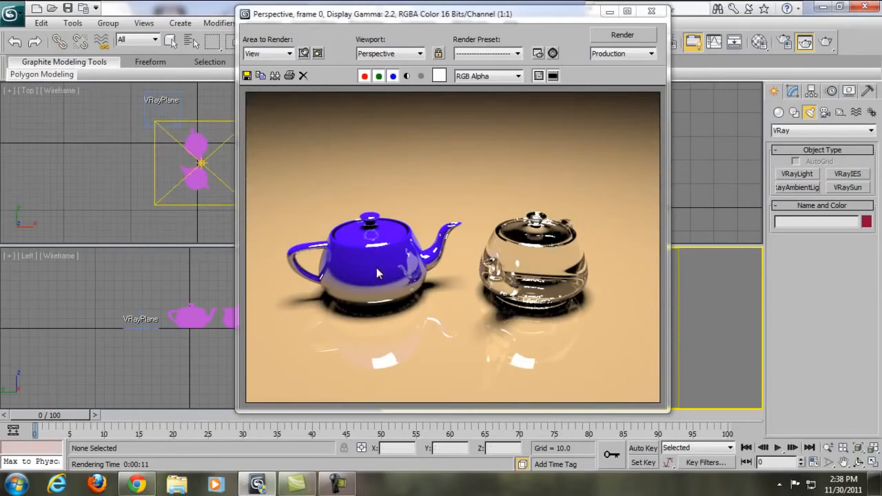
left_click(651, 11)
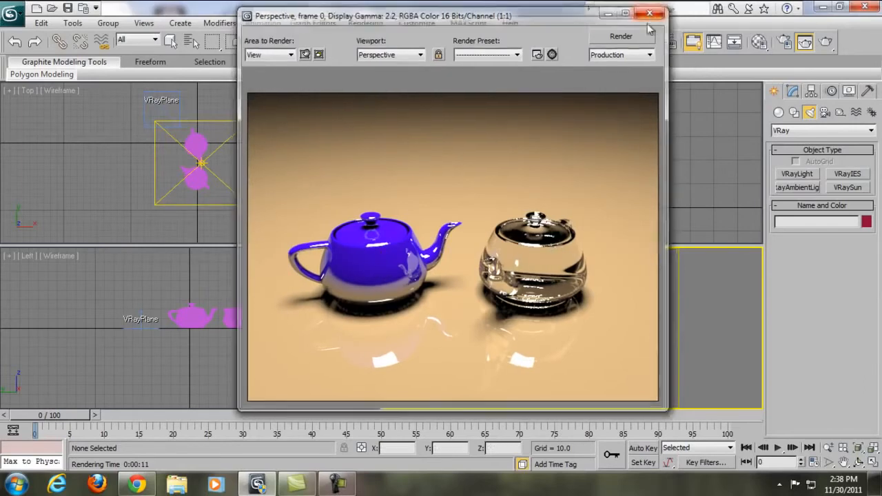
Zoom in closer on the two teapots in the Perspective view and render it again for inspection.
left_click(827, 447)
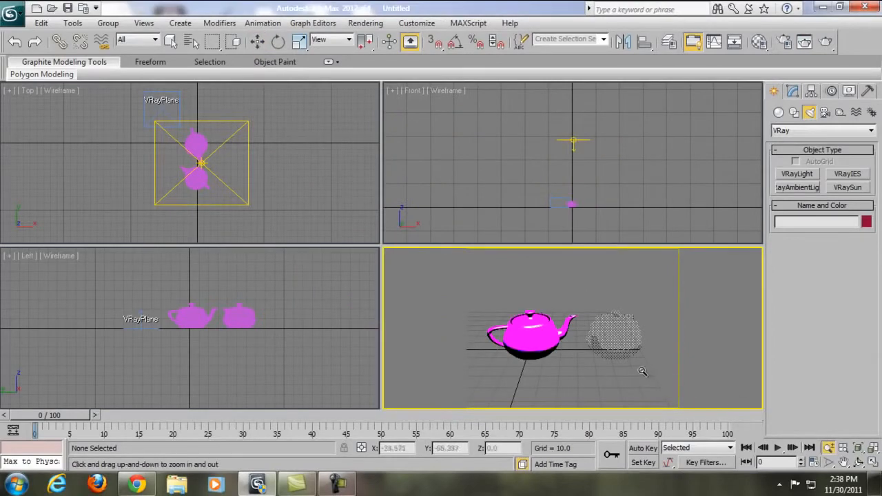
left_click_drag(642, 371, 645, 363)
middle_click_drag(644, 361, 624, 358)
key("shift+q")
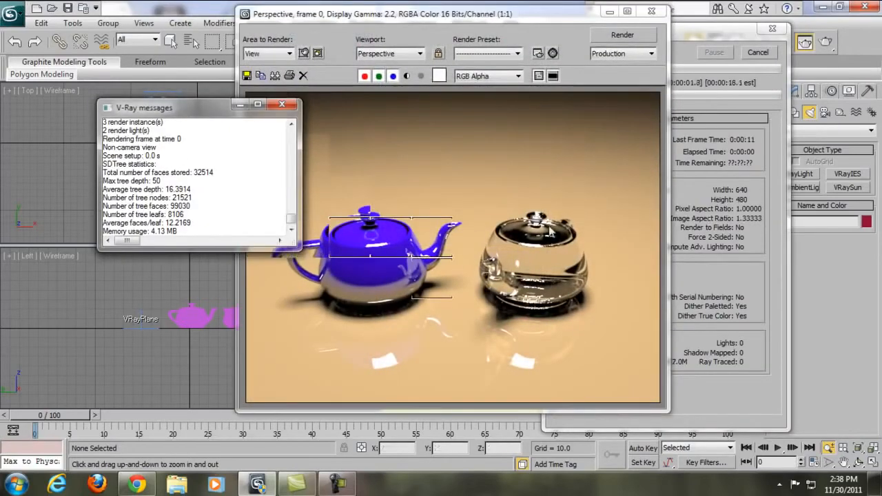
left_click(378, 20)
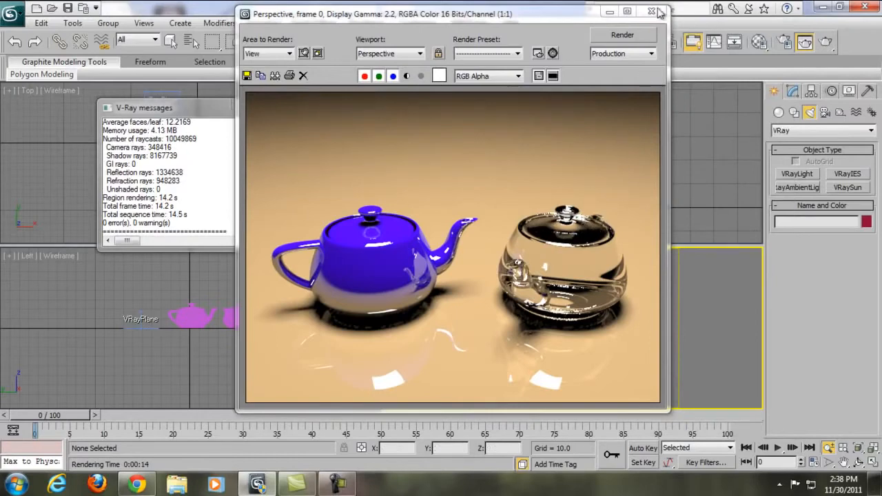
left_click(658, 11)
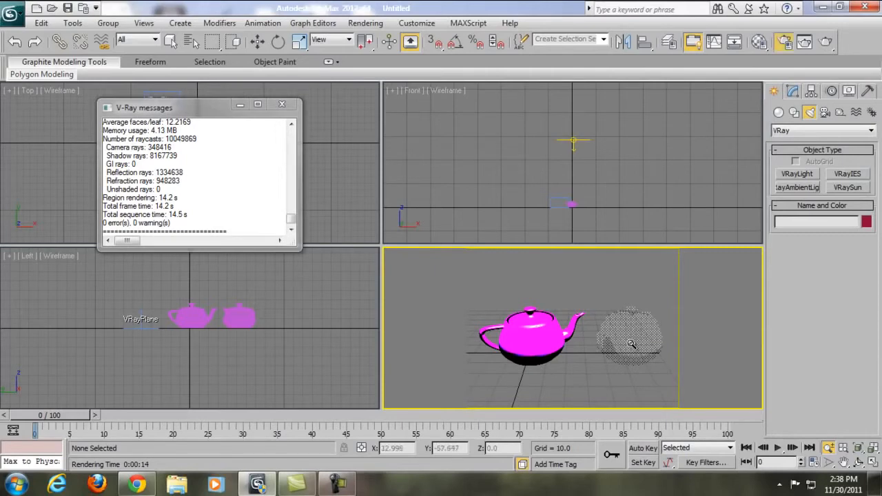
Open Render Setup and examine the V-Ray environment, adaptive subdivision image sampler and indirect illumination settings.
key("F10")
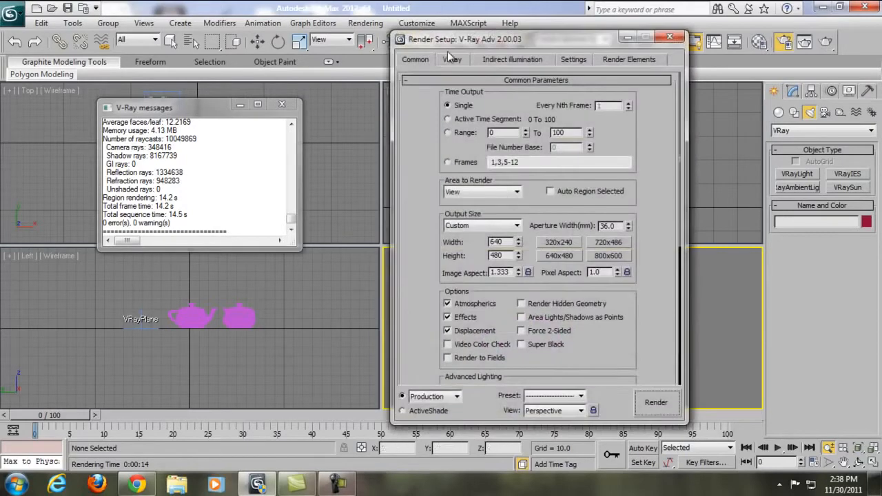
left_click(452, 61)
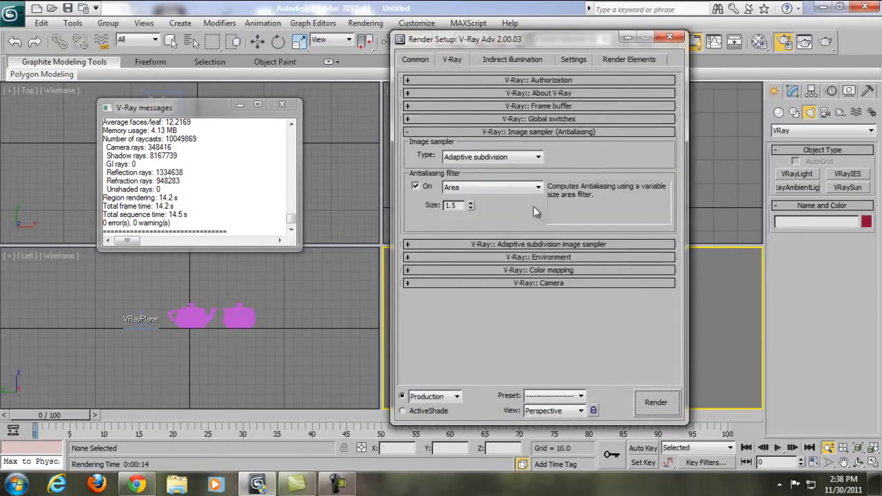
left_click(501, 257)
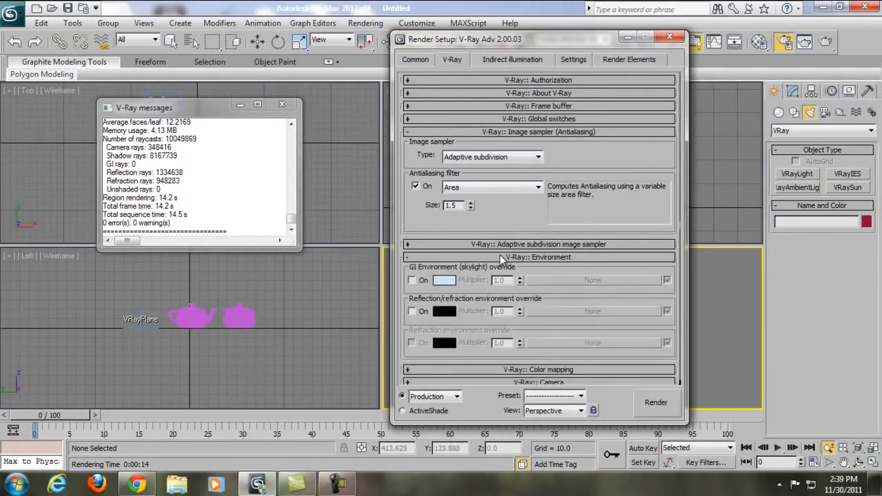
left_click(502, 257)
left_click(505, 244)
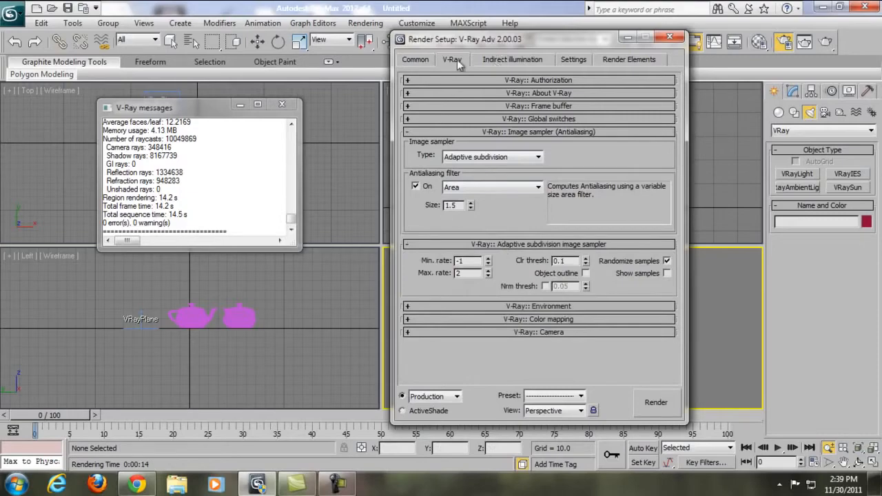
left_click(505, 59)
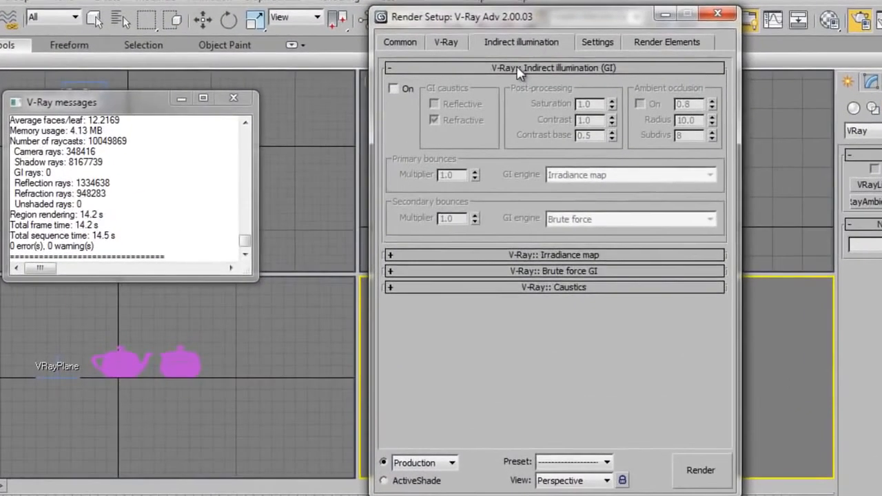
left_click(520, 69)
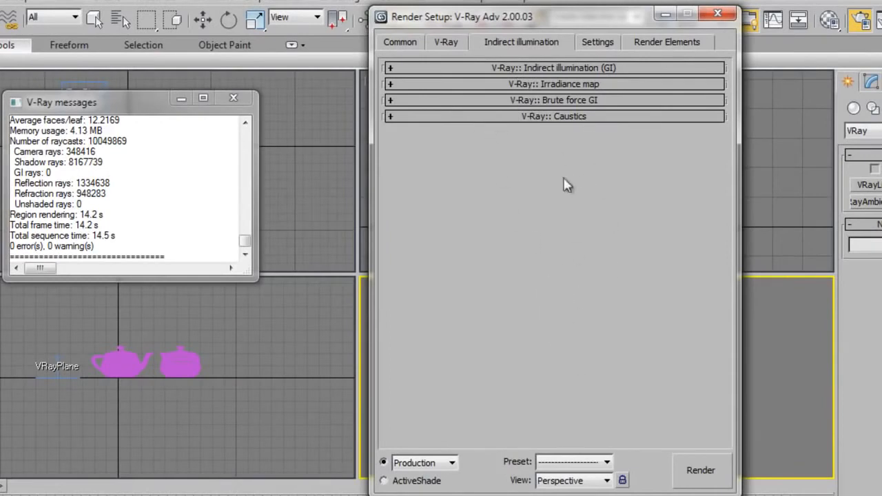
Turn on V-Ray caustics in the indirect illumination render settings.
left_click(441, 43)
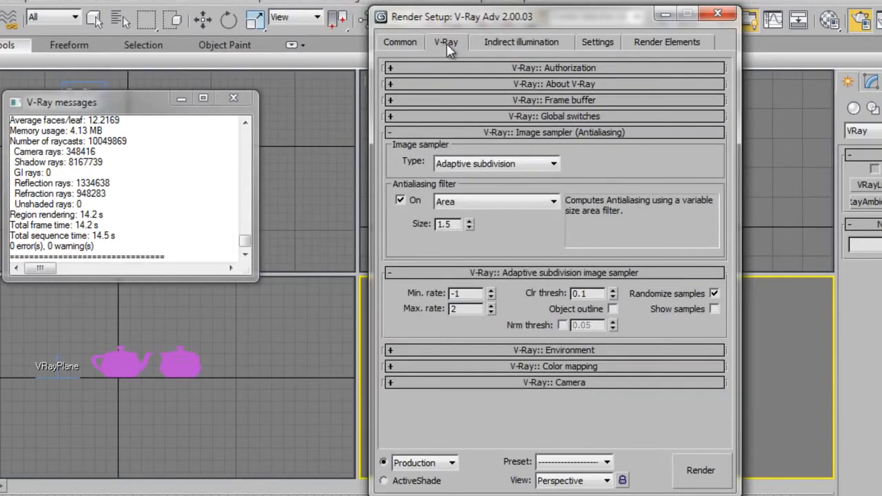
left_click(508, 47)
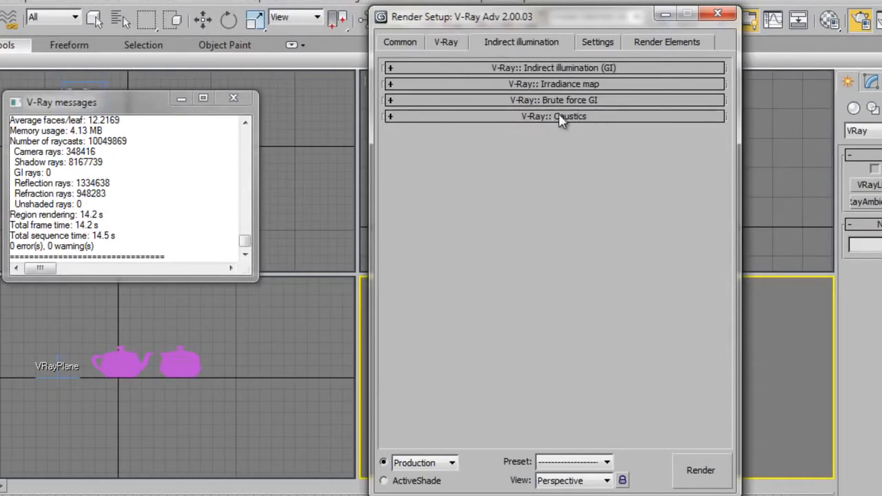
left_click(559, 117)
left_click(401, 137)
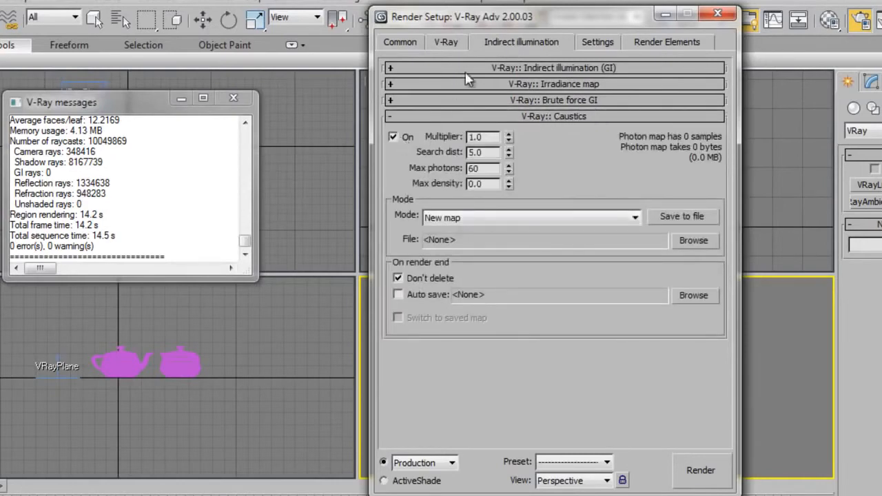
Review the image sampler settings, close Render Setup and render the Perspective view with caustics.
left_click(446, 43)
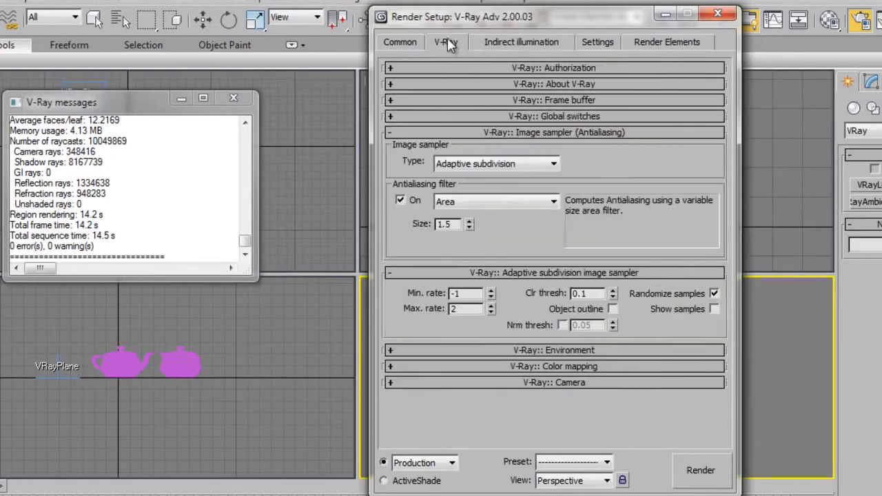
left_click(718, 15)
key("shift+q")
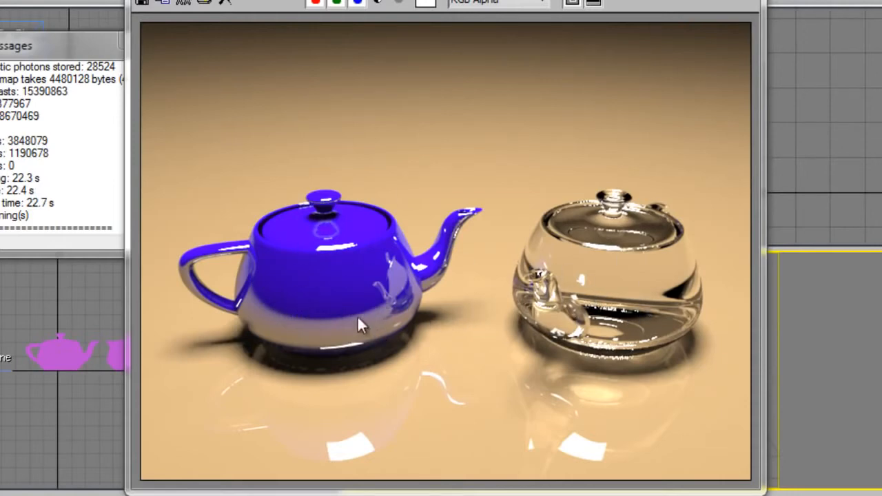
Save the rendered image to the Desktop as a JPEG named "teapot vray regular", accepting the default JPEG options.
left_click(142, 2)
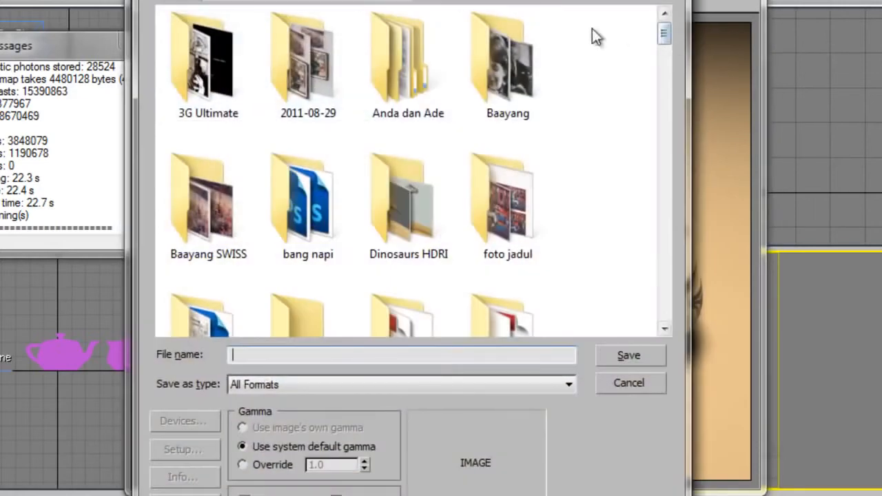
left_click(414, 1)
left_click(320, 13)
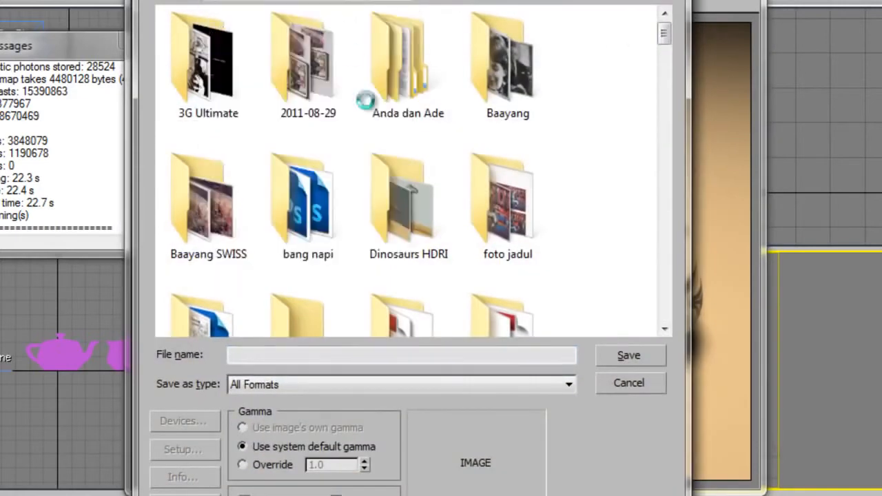
left_click(348, 353)
type("teapot")
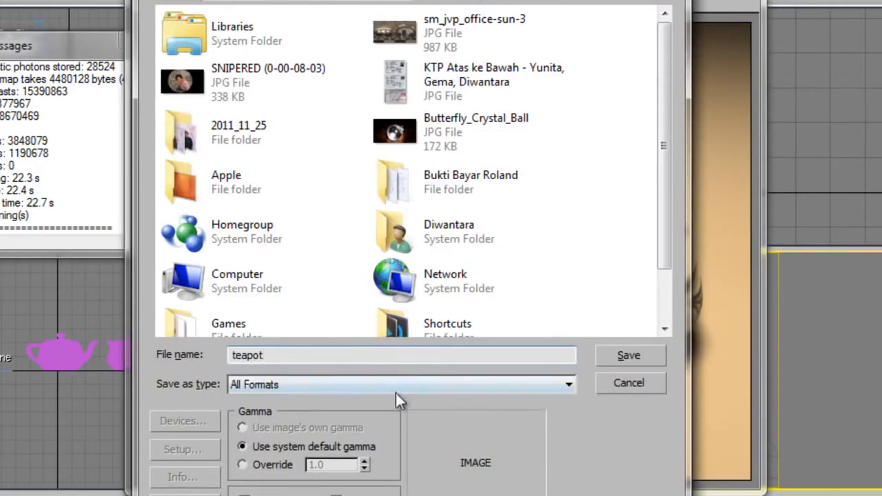
left_click(396, 396)
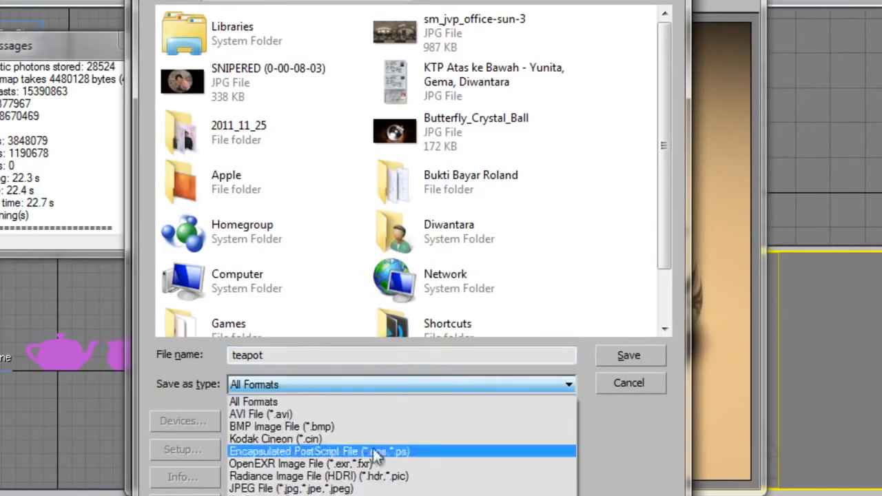
left_click(317, 488)
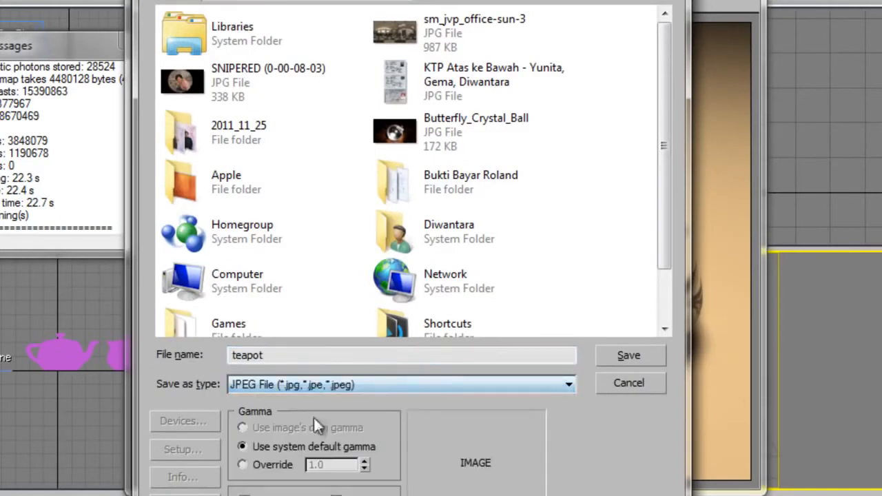
double_click(283, 355)
left_click(281, 353)
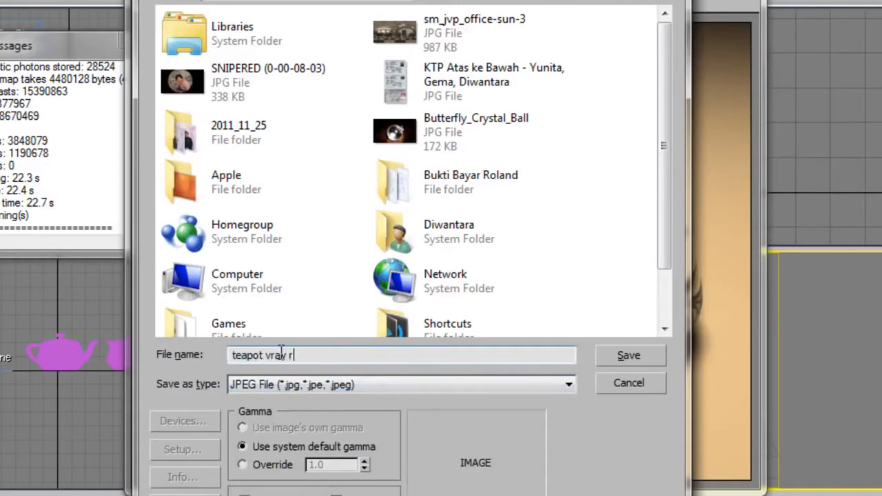
type("vray regular")
key("Return")
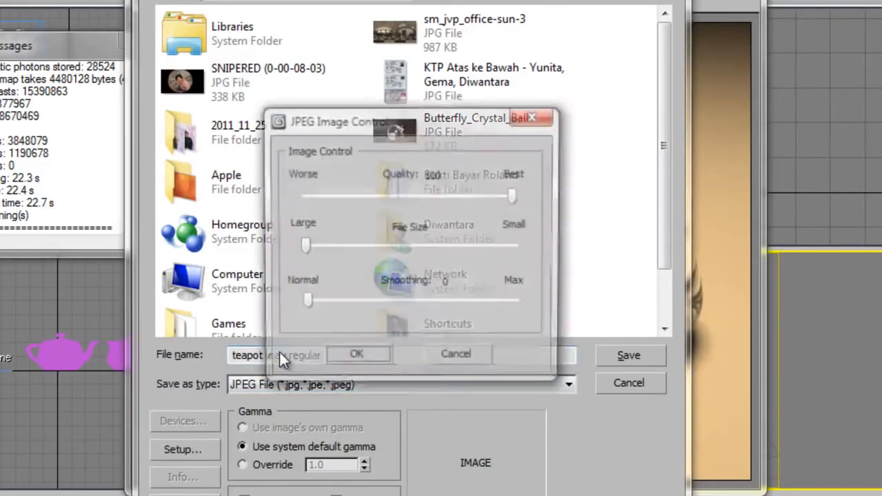
left_click(380, 354)
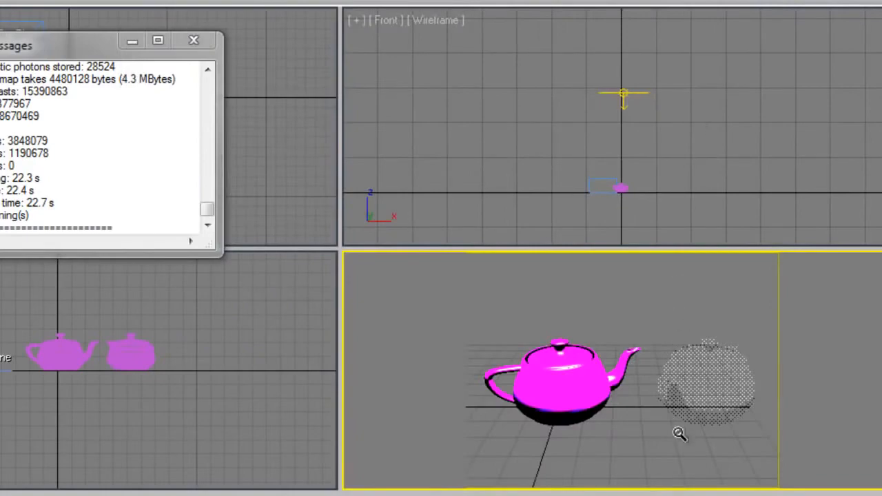
Set the render output size to the HDTV (video) preset at 1920x1080.
middle_click_drag(675, 418, 675, 413)
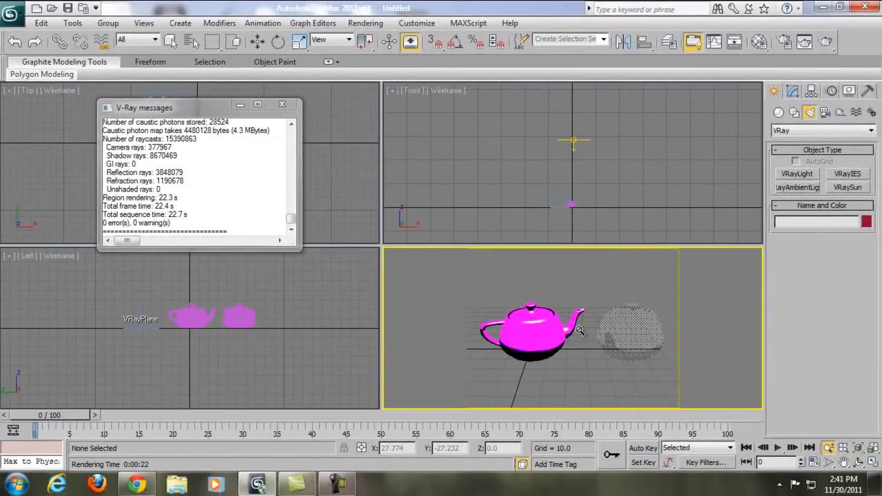
key("F10")
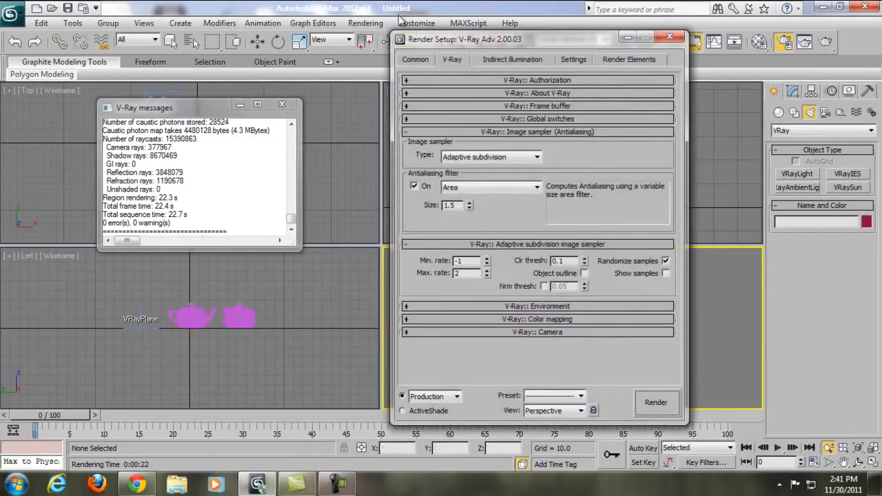
left_click(413, 60)
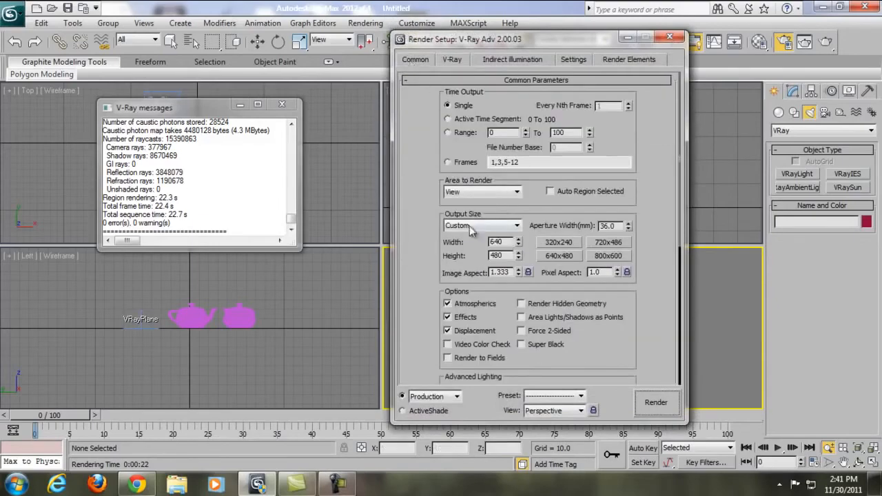
left_click(515, 226)
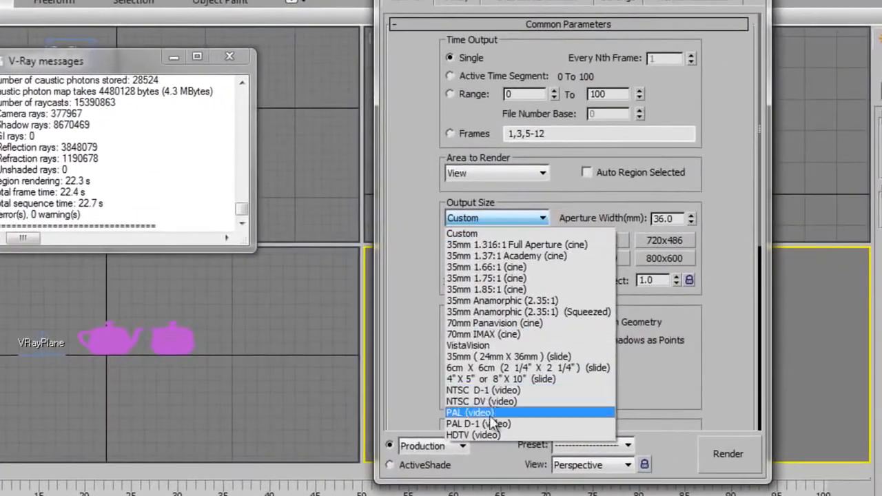
left_click(482, 434)
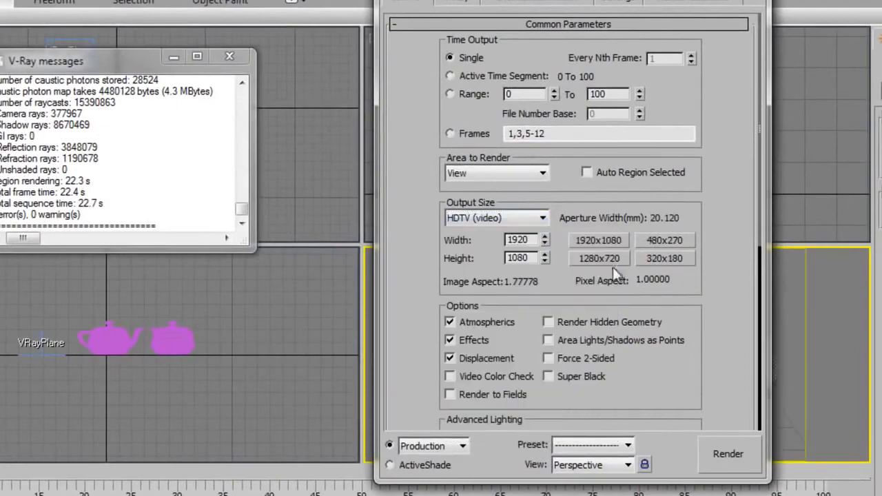
left_click(601, 241)
left_click(662, 241)
left_click(596, 241)
Render the Perspective view at the HDTV size, and close the render, Render Setup and V-Ray messages windows.
left_click_drag(654, 0, 260, 4)
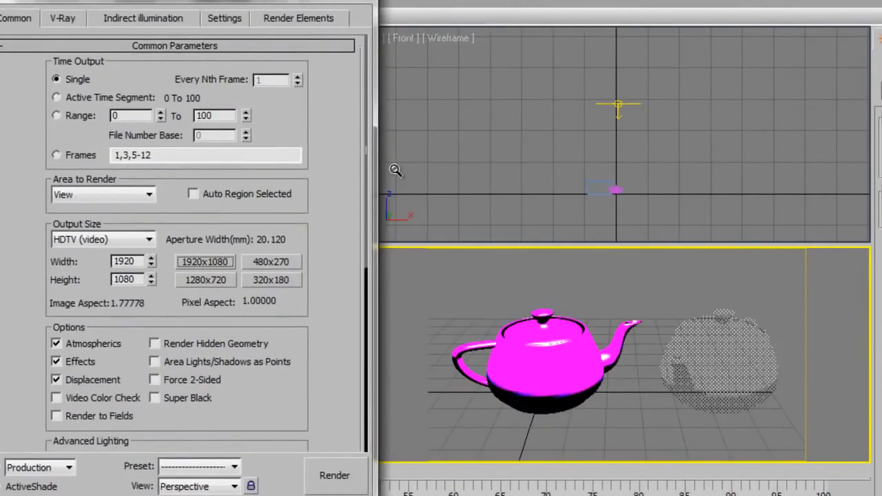
key("shift+q")
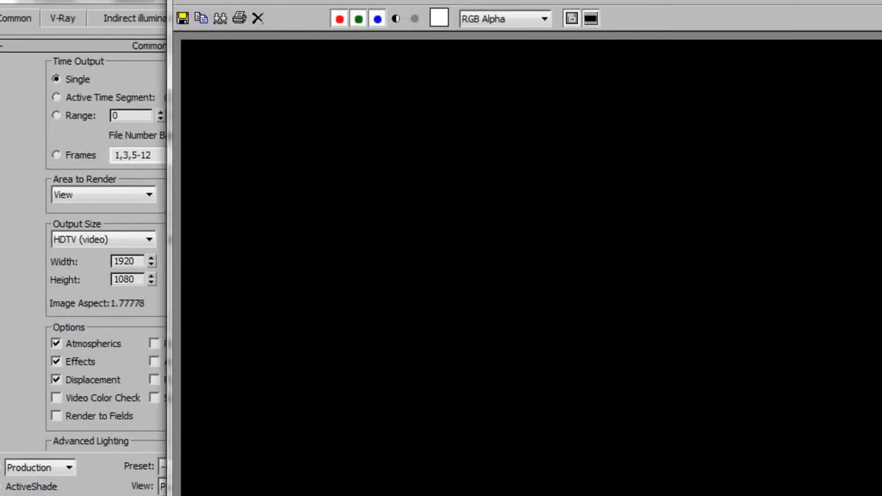
left_click(569, 494)
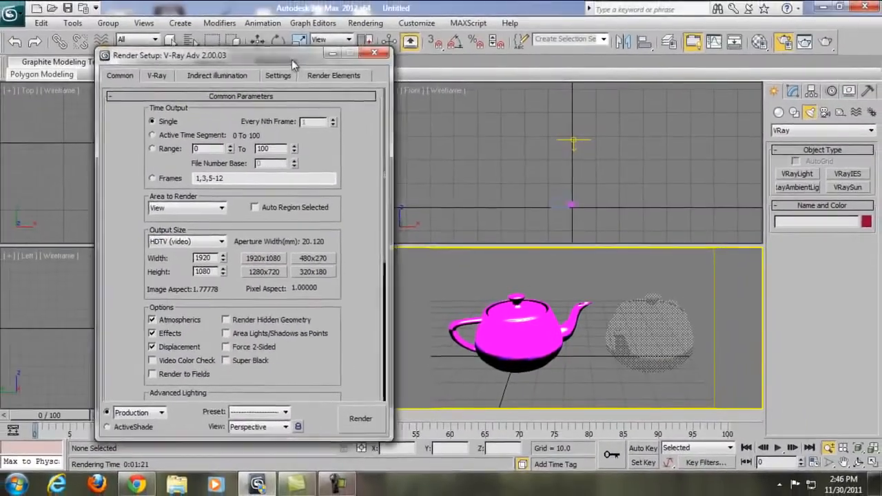
left_click_drag(291, 59, 370, 52)
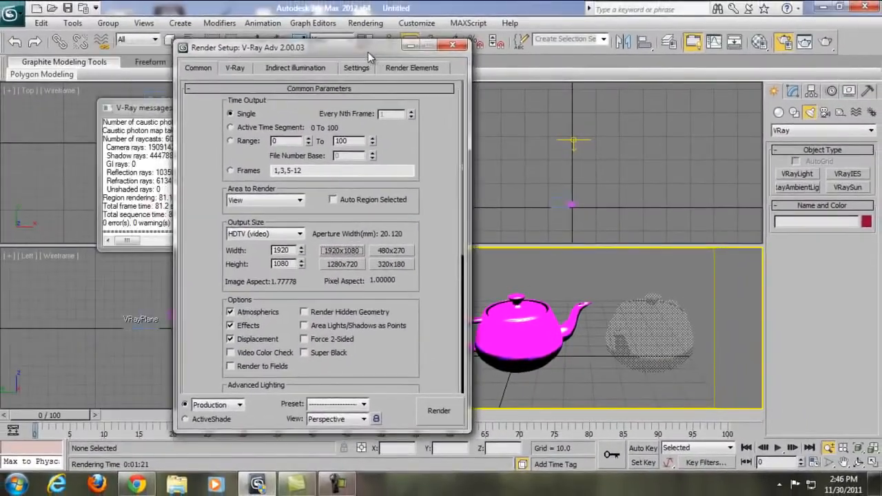
left_click(452, 47)
left_click(264, 97)
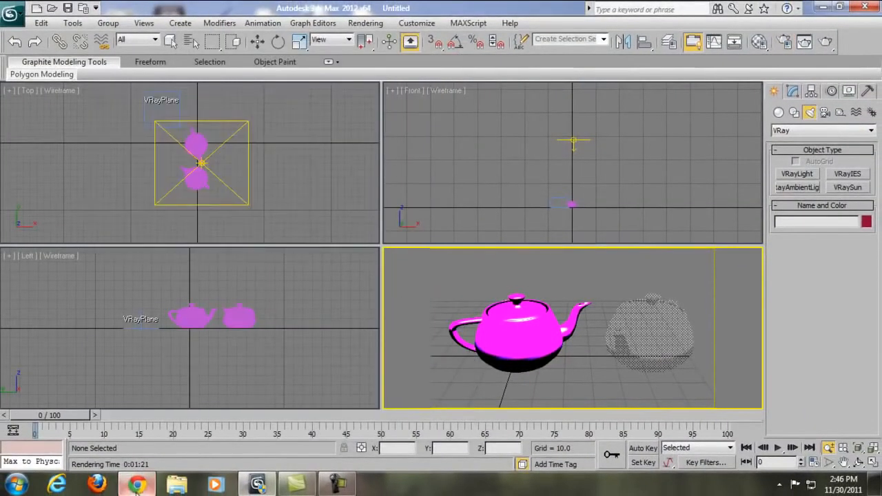
Switch to Chrome and search Google Images for "hdri".
left_click(136, 485)
left_click(80, 65)
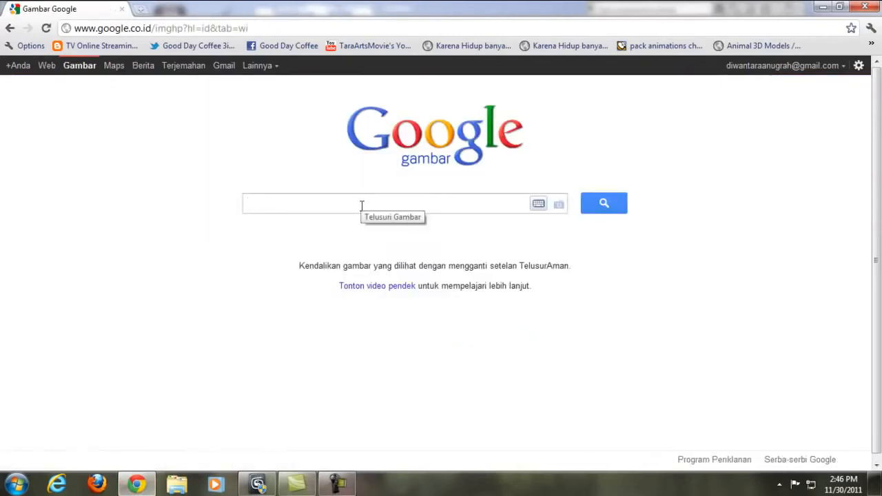
type("hdri")
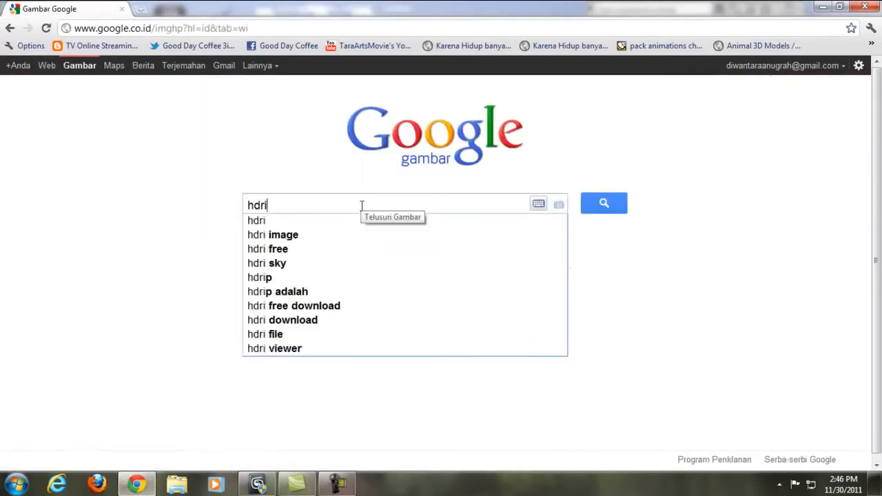
key("Return")
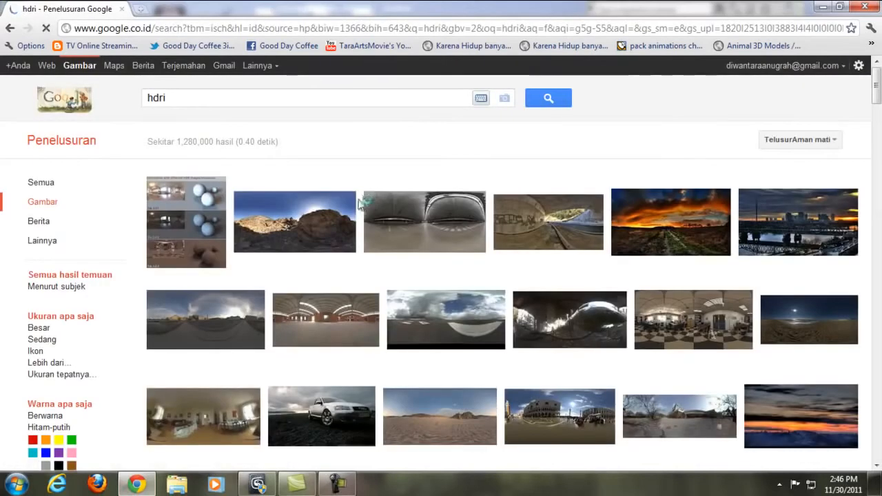
Preview several panoramas in the image results and open sm_jvp_office-sun-3.jpg at full size.
mouse_move(419, 232)
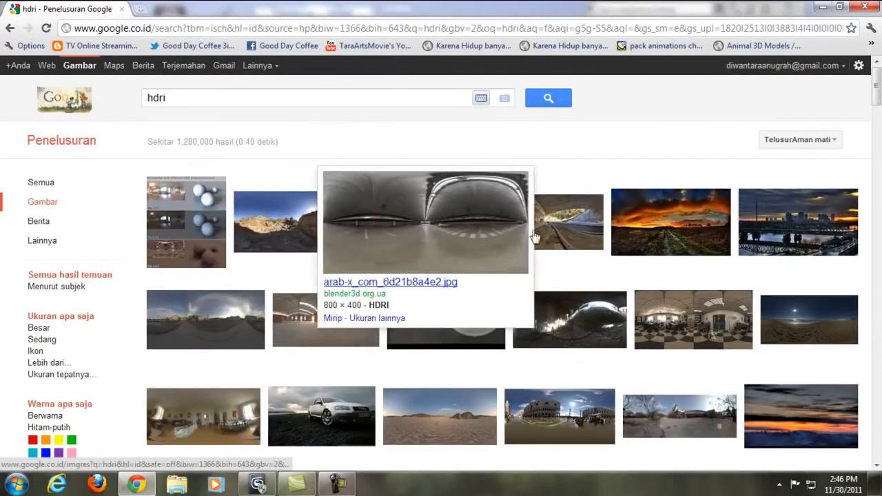
mouse_move(563, 233)
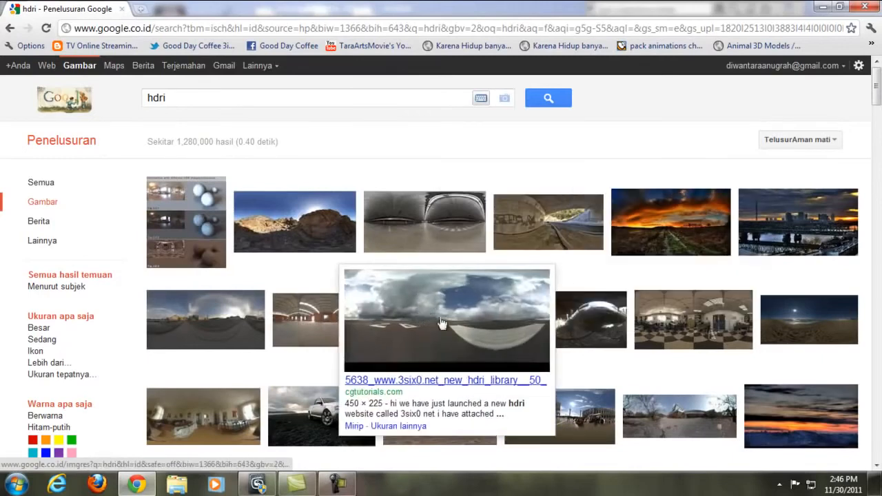
mouse_move(229, 329)
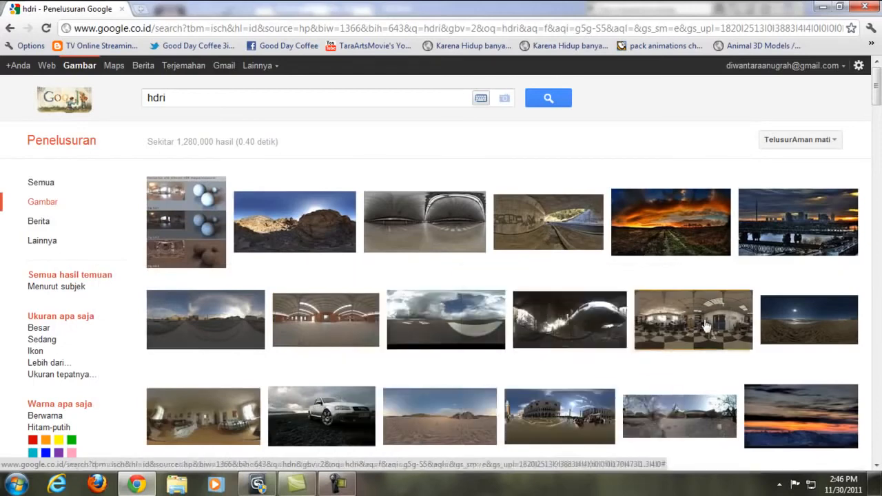
mouse_move(708, 325)
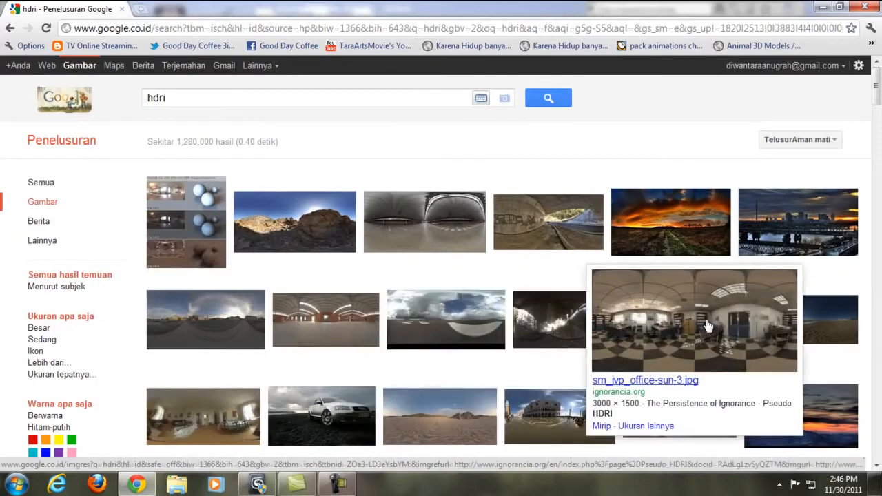
left_click(660, 327)
left_click(730, 135)
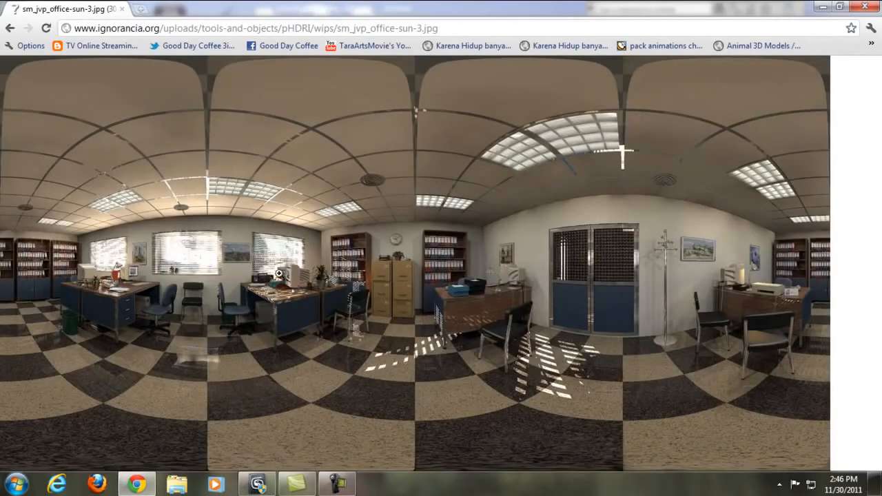
Zoom in and out on the office panorama and bring up its image-saving options without saving it.
left_click(280, 274)
left_click(579, 313)
right_click(432, 145)
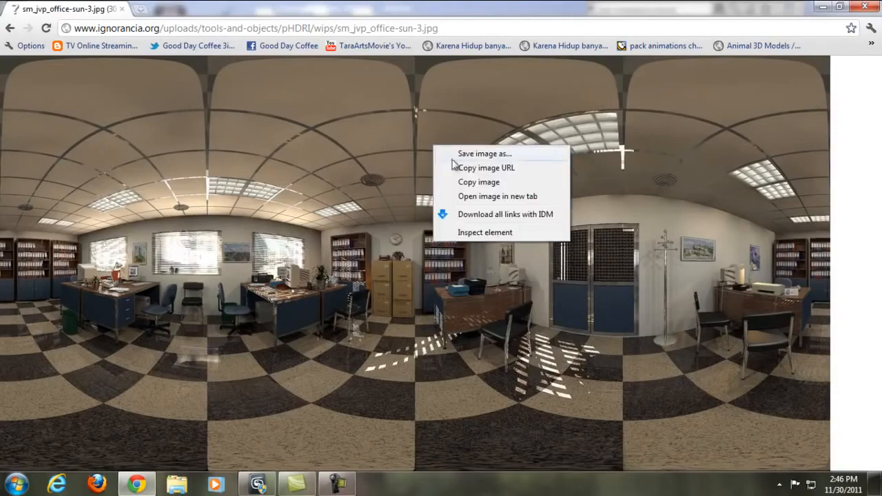
left_click(645, 153)
Switch to 3ds Max and select the first unused sample slot in the Material Editor.
left_click(823, 7)
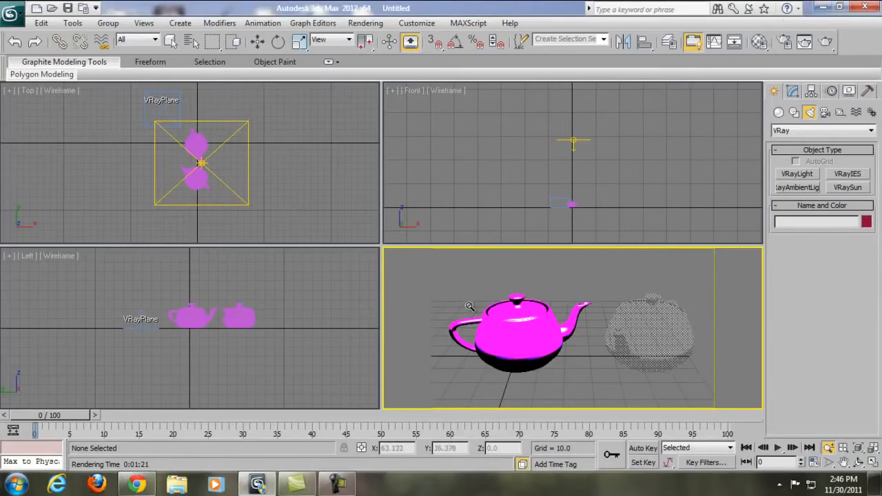
key("m")
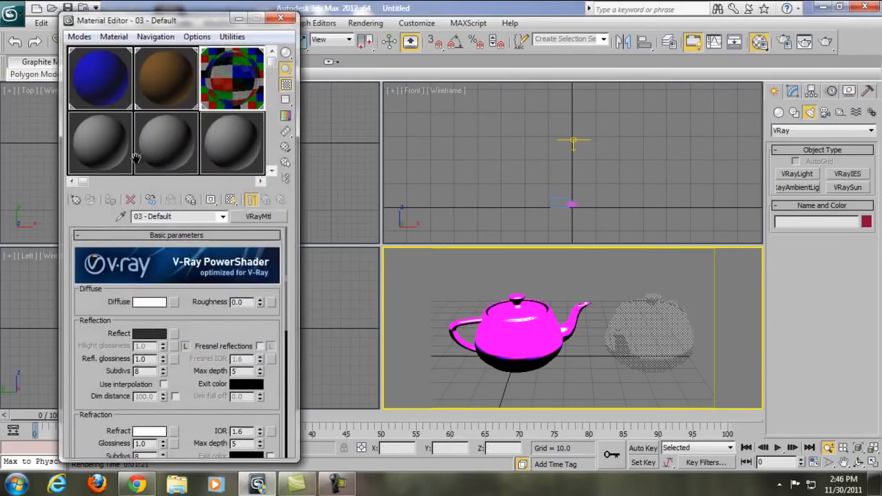
left_click(102, 148)
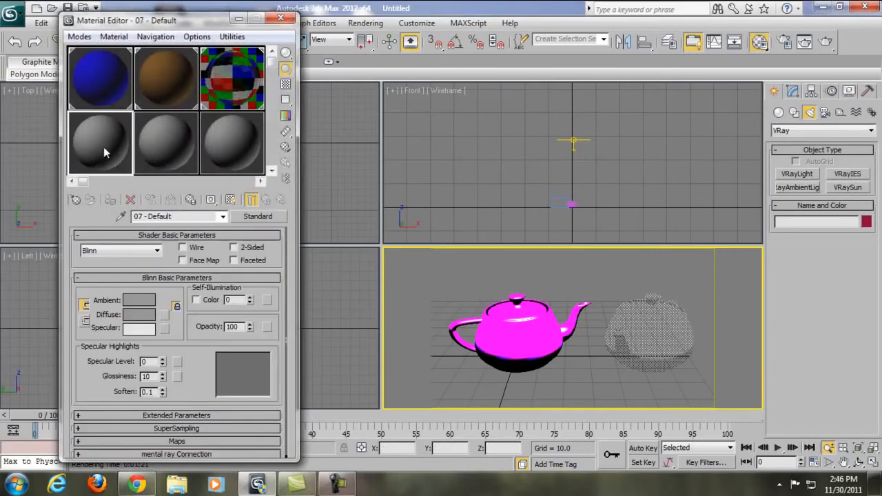
left_click(258, 217)
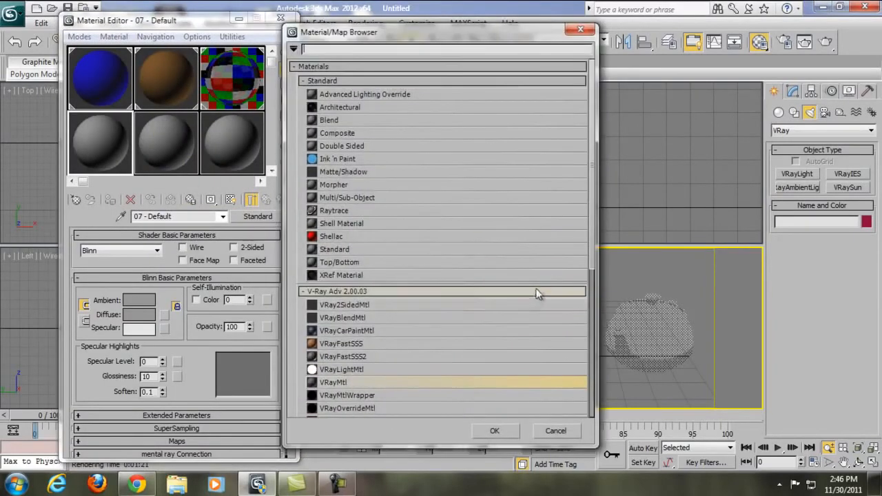
scroll(592, 262, "down", 3)
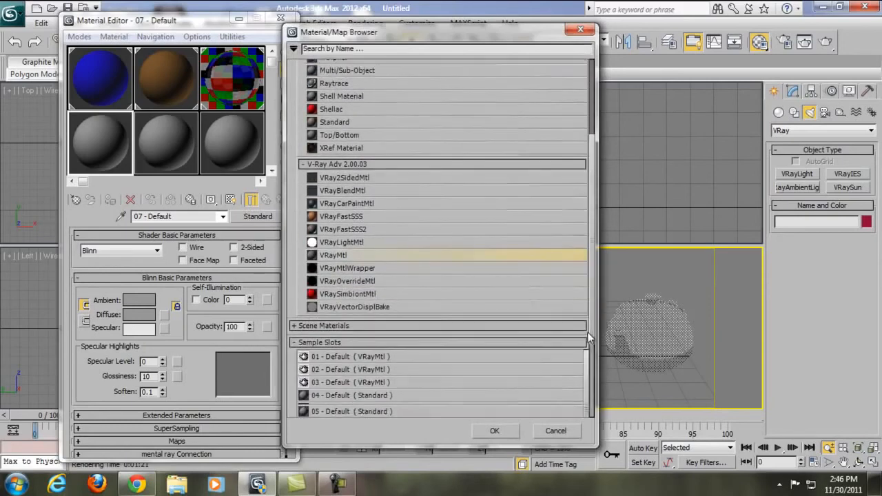
left_click(580, 29)
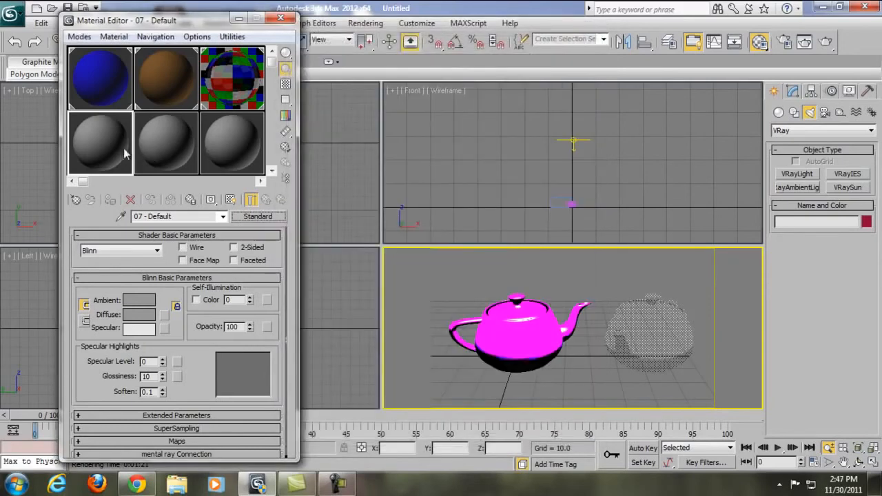
Put a VRayHDRI map from the Material/Map Browser into the selected sample slot.
key("g")
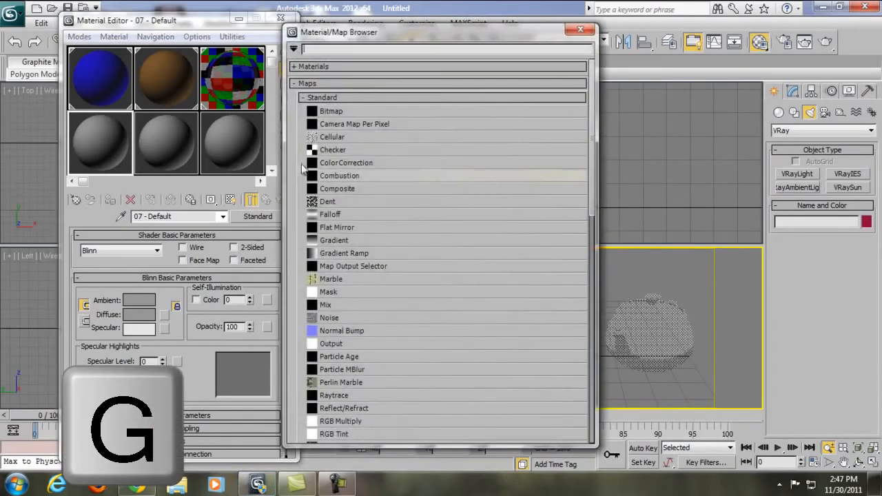
left_click_drag(591, 165, 591, 304)
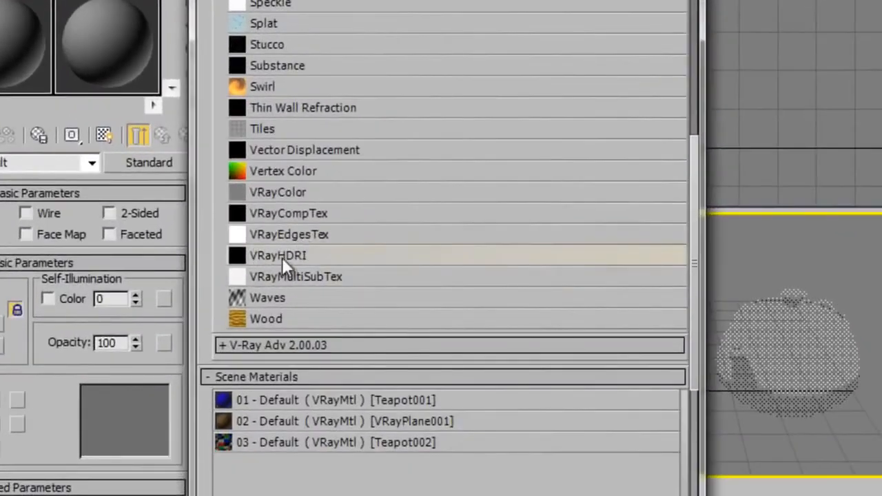
double_click(288, 255)
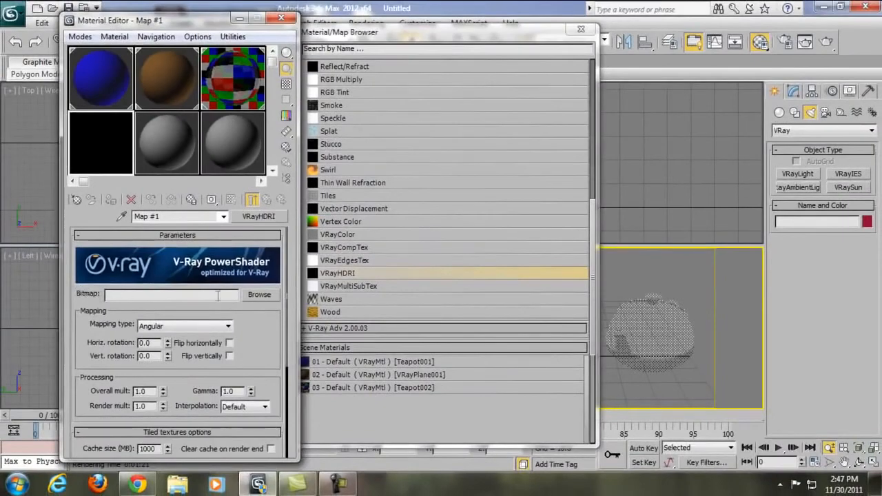
Load the Church_HarvestLobby HDR image as the VRayHDRI bitmap and close the Material/Map Browser.
left_click(260, 295)
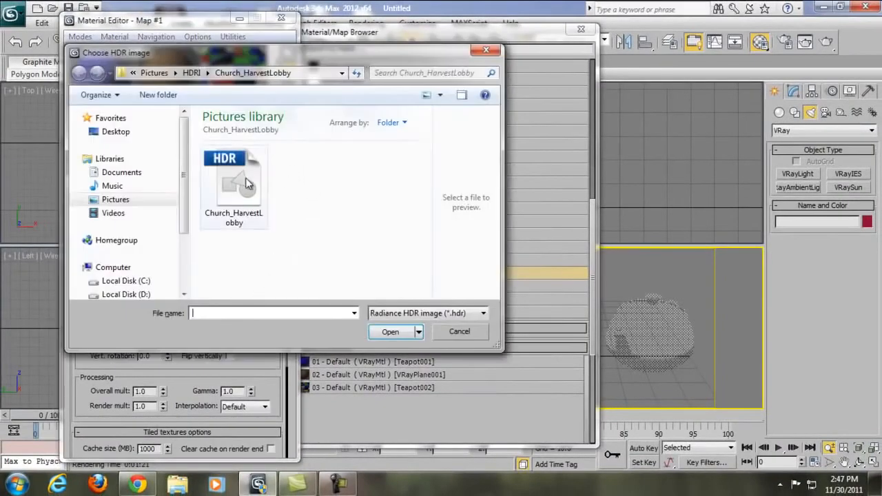
left_click(245, 183)
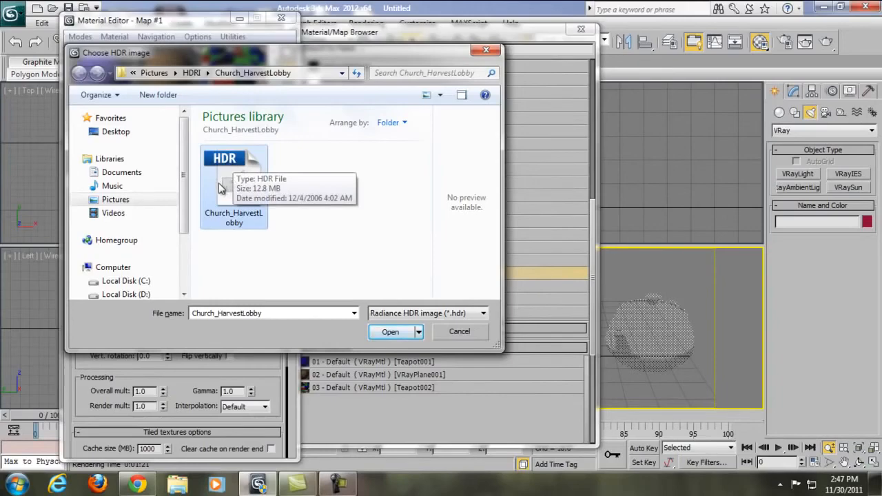
left_click(139, 485)
left_click(141, 488)
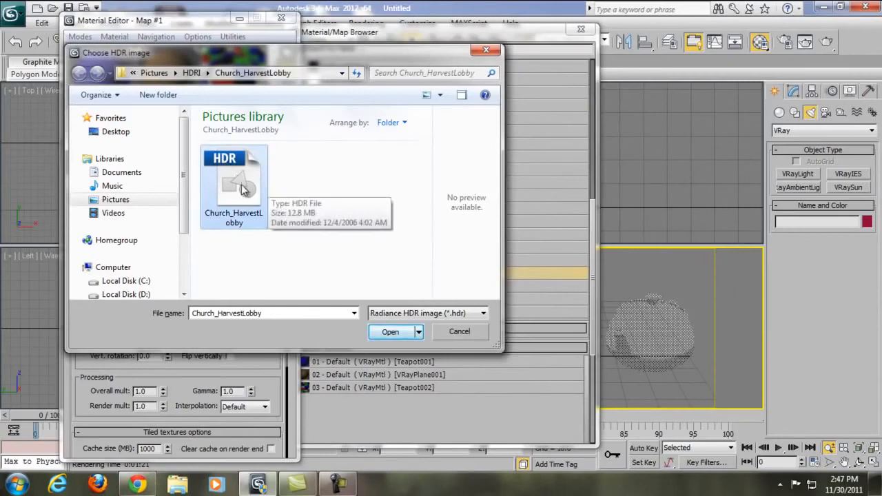
left_click(388, 332)
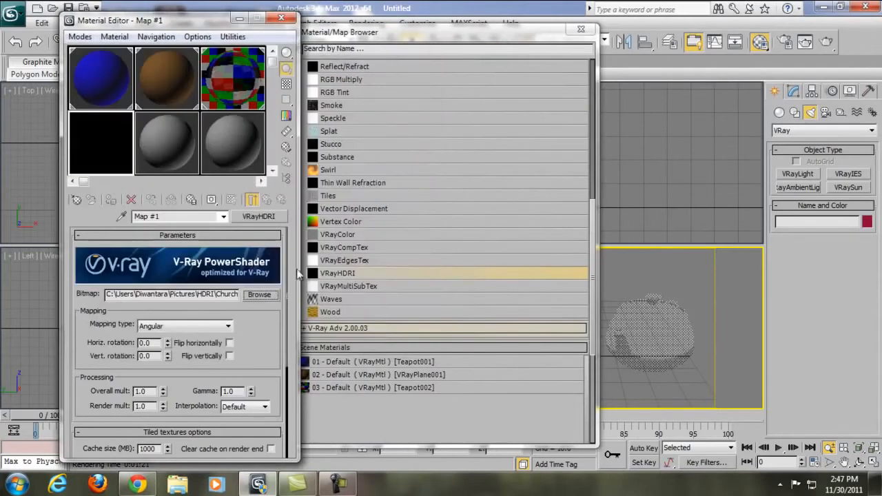
left_click(581, 29)
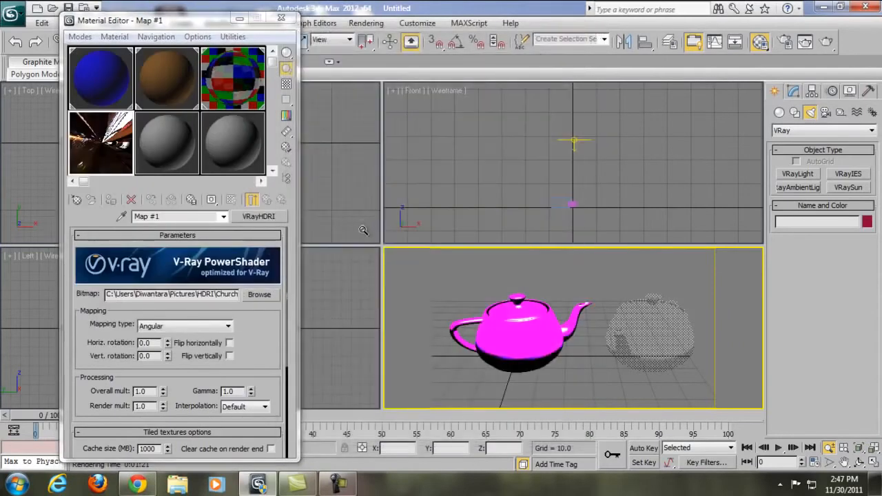
Set the HDRI map's mapping type to Spherical and open an enlarged preview of its sample slot.
left_click(176, 327)
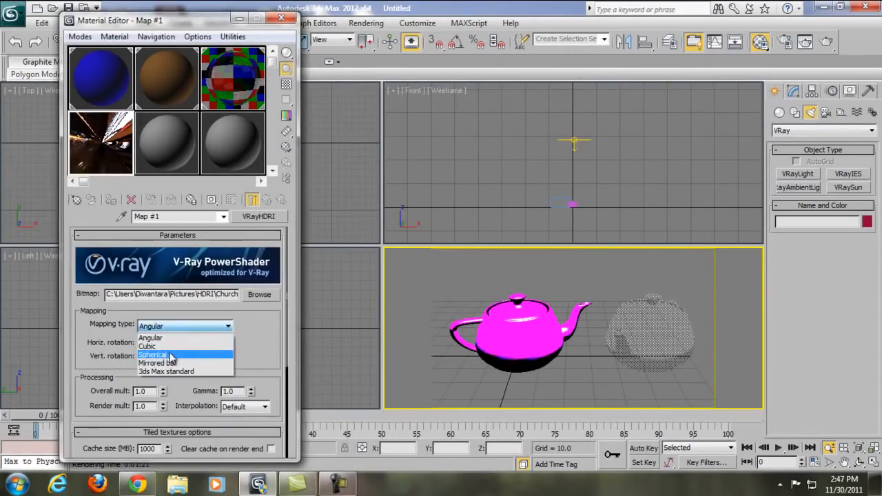
left_click(170, 354)
double_click(119, 157)
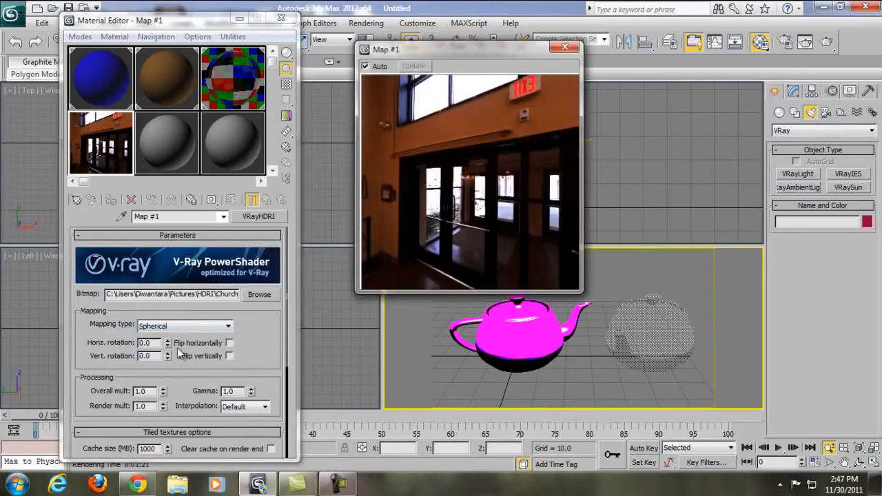
Try the Cubic and Angular mapping types in the enlarged preview and return the HDRI map to Spherical.
left_click(193, 326)
left_click(160, 342)
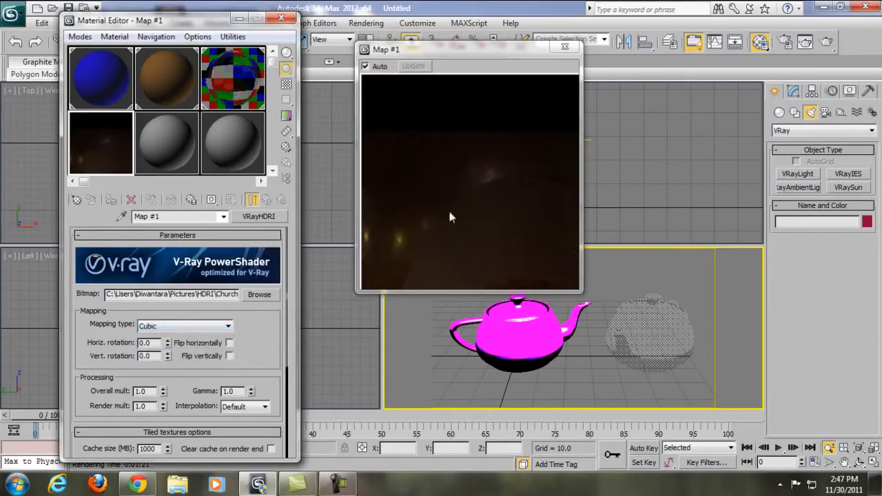
left_click(197, 326)
left_click(199, 333)
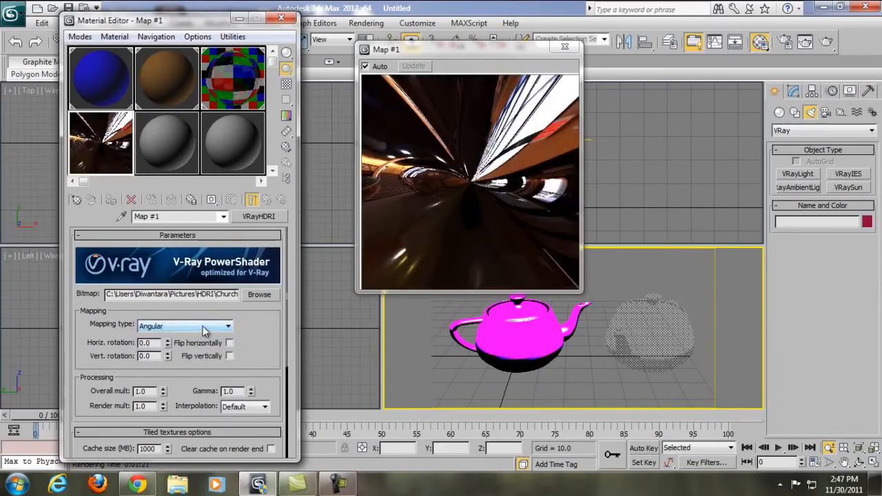
left_click(202, 328)
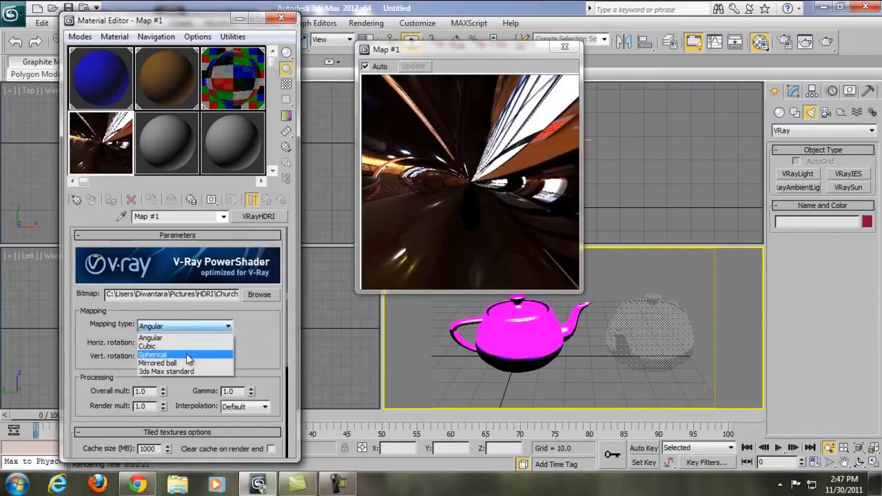
left_click(187, 355)
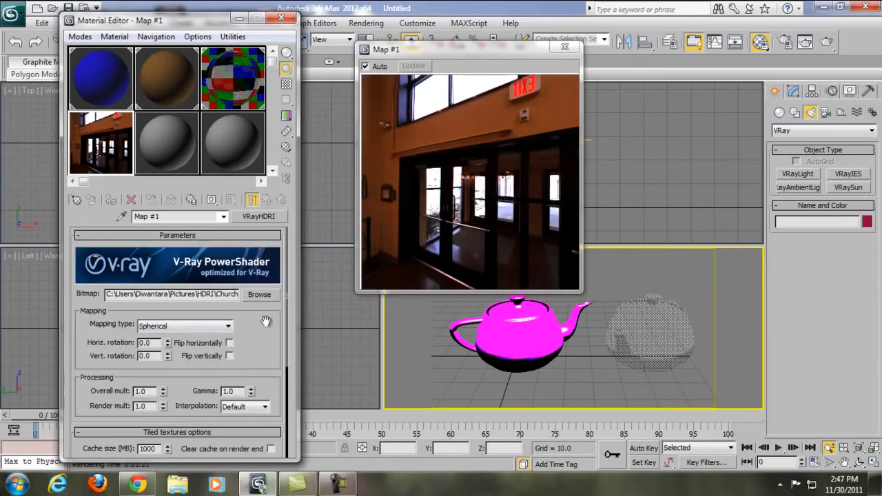
Try flipping the HDRI map horizontally and vertically in the preview, and turn both flips back off.
left_click(230, 343)
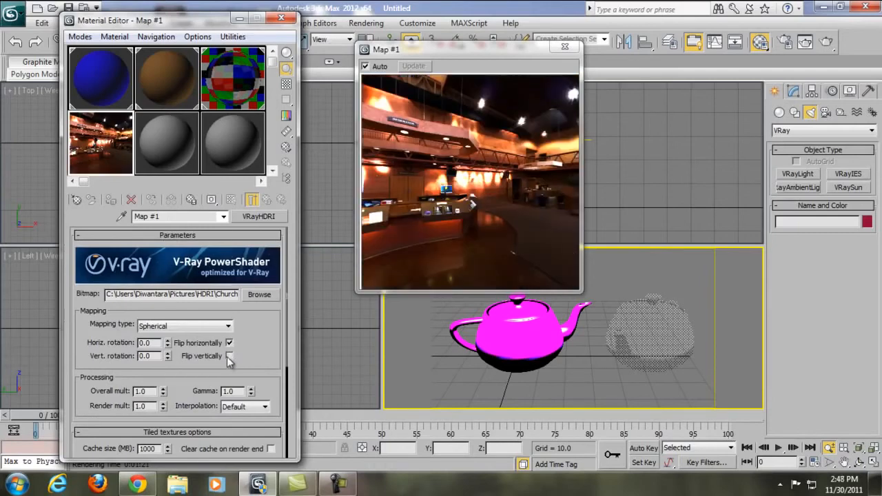
left_click(229, 357)
left_click(230, 356)
left_click(230, 343)
left_click(229, 356)
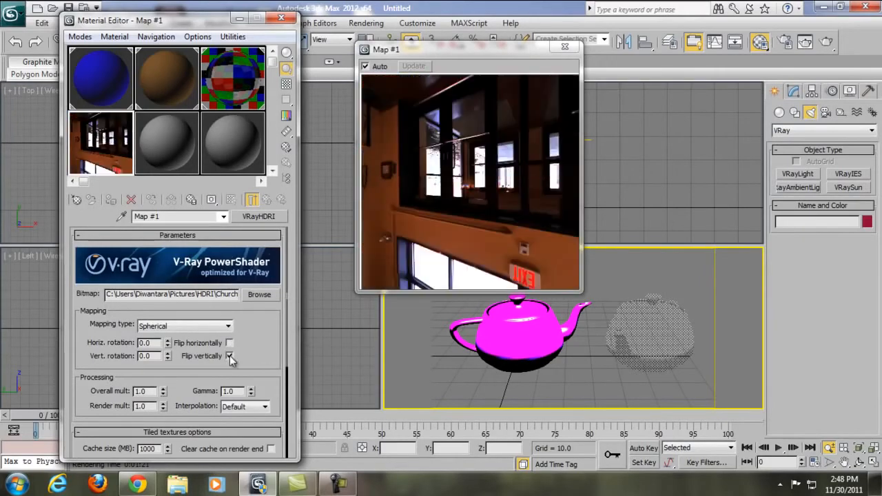
left_click(230, 356)
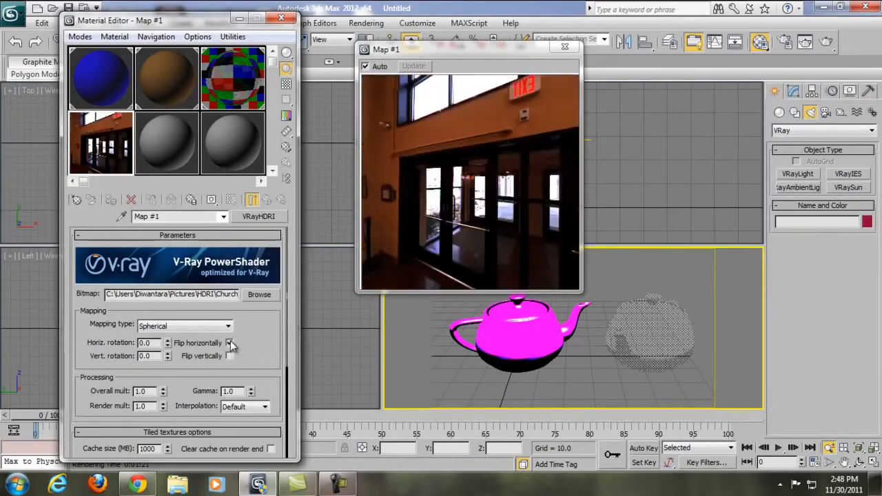
Enable Flip horizontally on the HDRI map and close the enlarged preview.
left_click(229, 343)
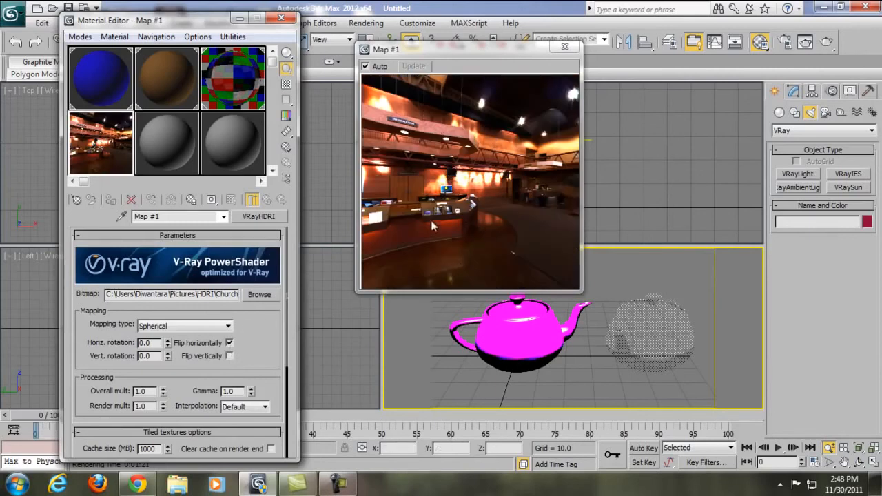
left_click(564, 46)
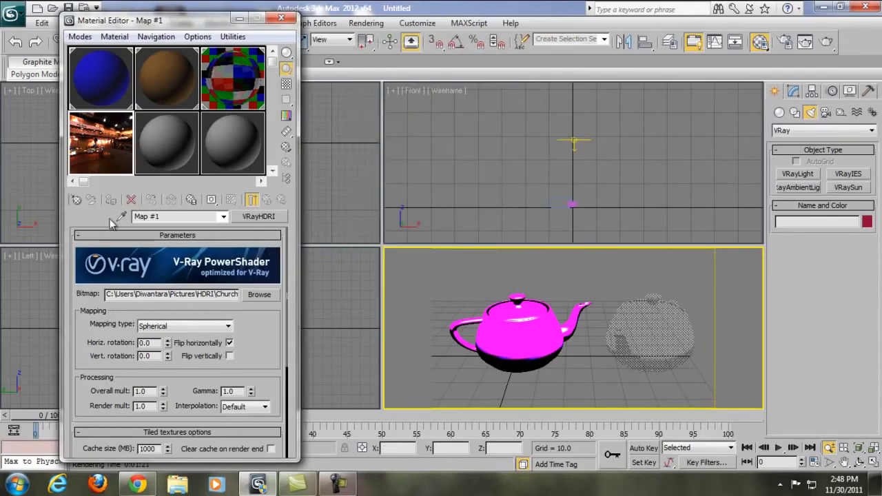
Turn on the reflection/refraction environment override in the V-Ray Environment section of Render Setup.
key("F10")
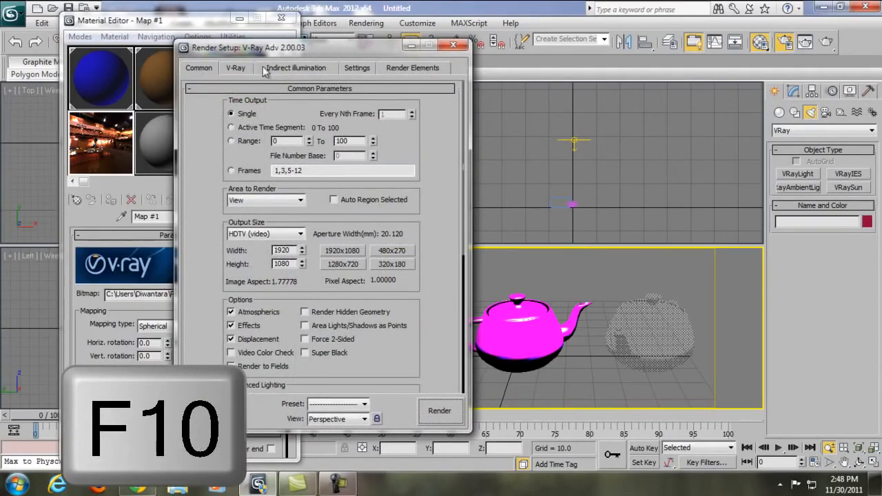
left_click(242, 69)
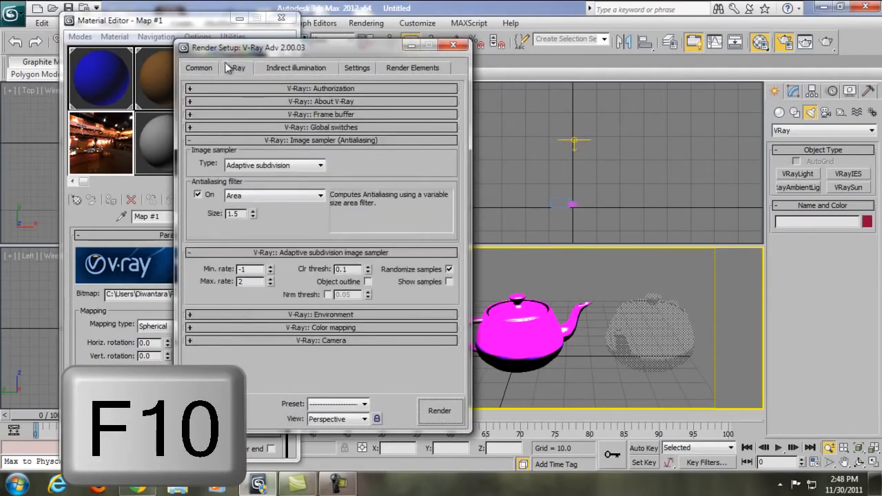
left_click_drag(310, 50, 409, 51)
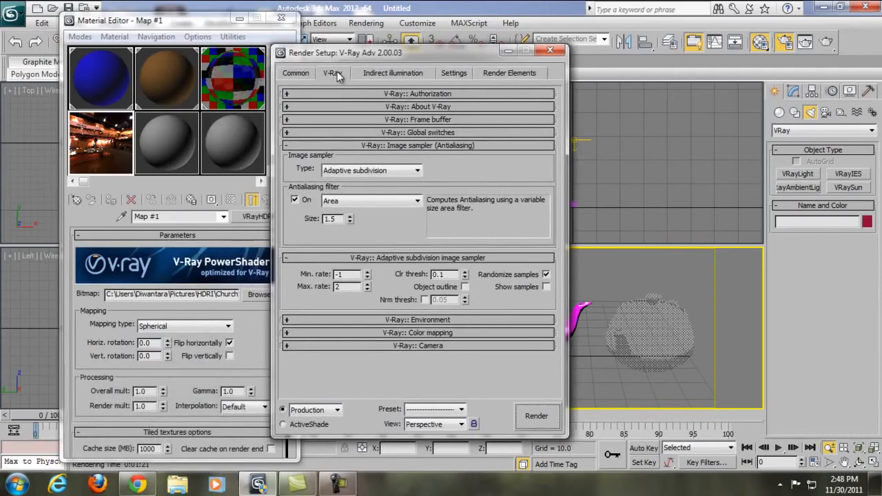
left_click(379, 144)
left_click(376, 157)
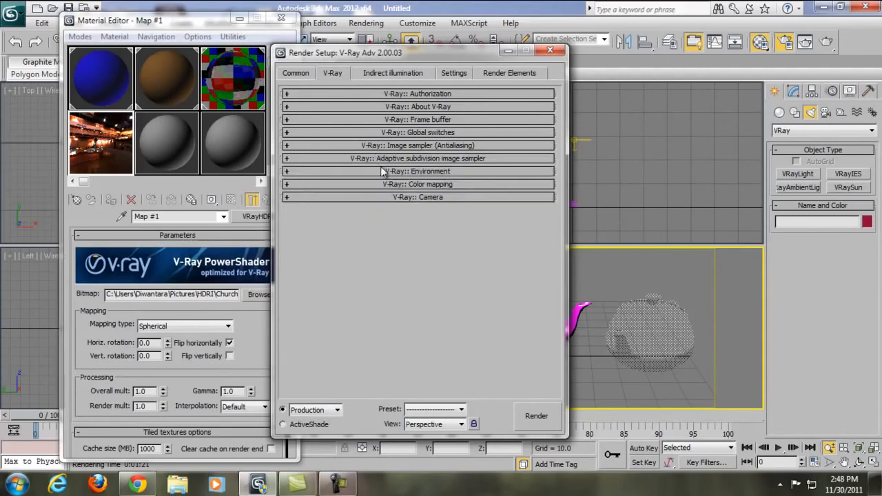
left_click(386, 170)
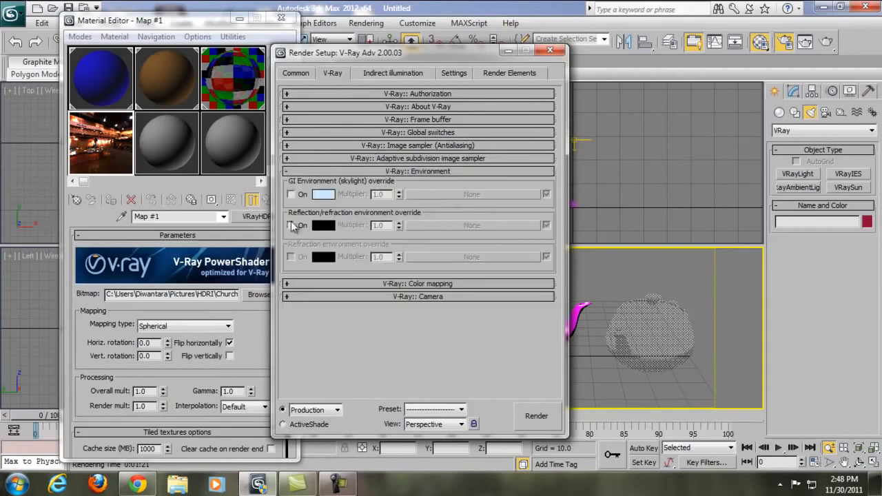
left_click(291, 225)
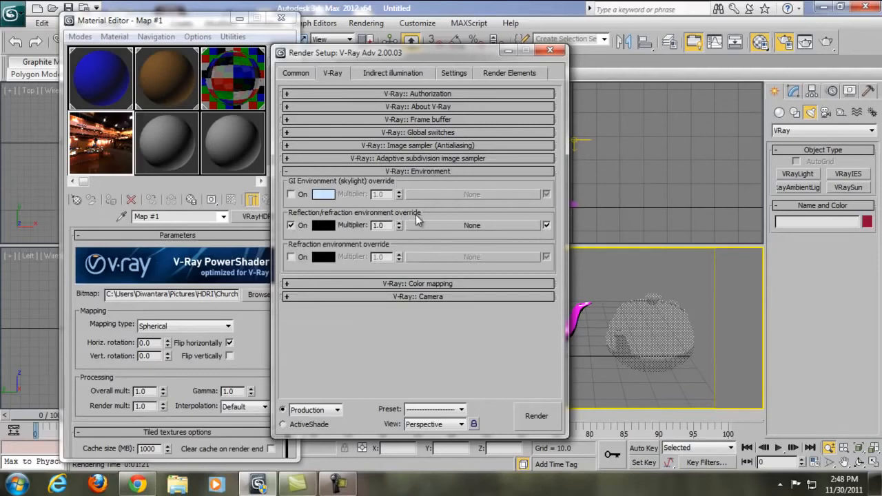
Assign the HDRI map to the reflection/refraction environment override as an Instance and close Render Setup.
left_click(97, 140)
left_click_drag(98, 140, 464, 223)
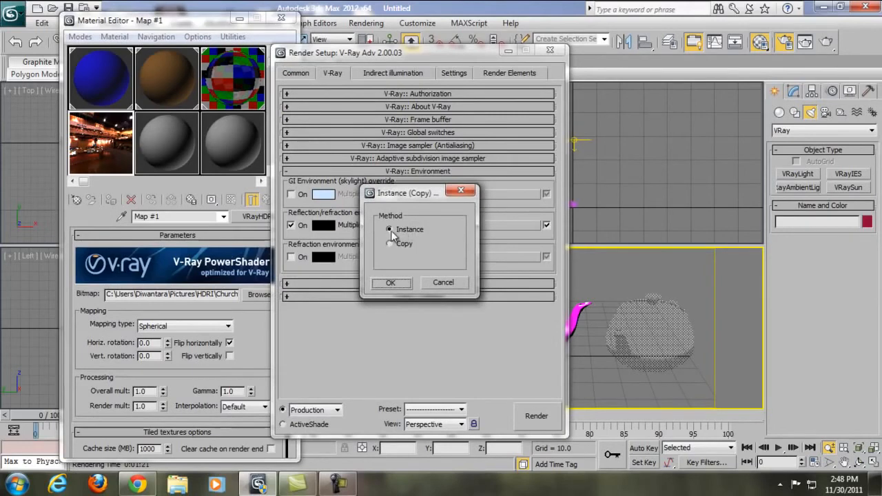
left_click(390, 282)
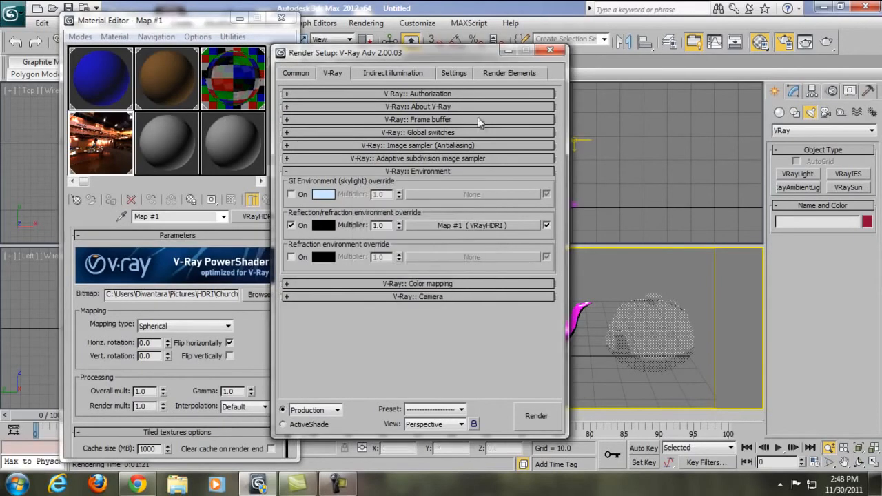
left_click(551, 51)
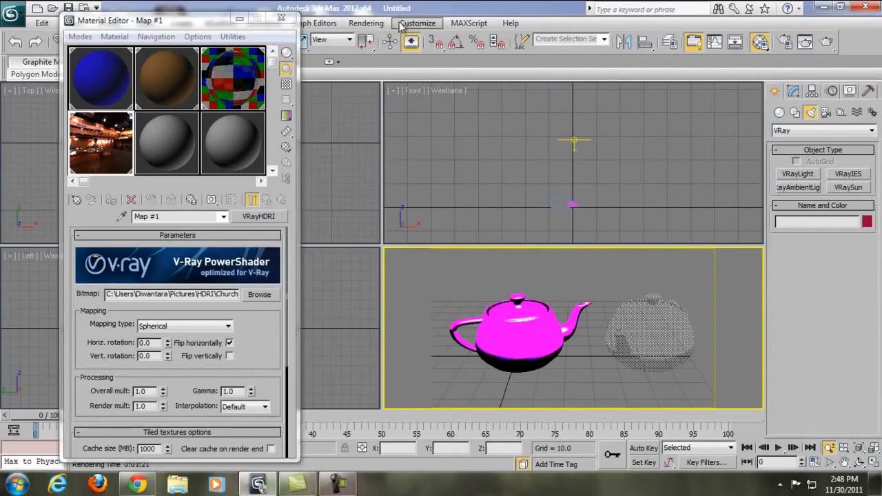
Assign the HDRI map as the scene's background environment map as an Instance, and close the environment settings.
left_click(366, 23)
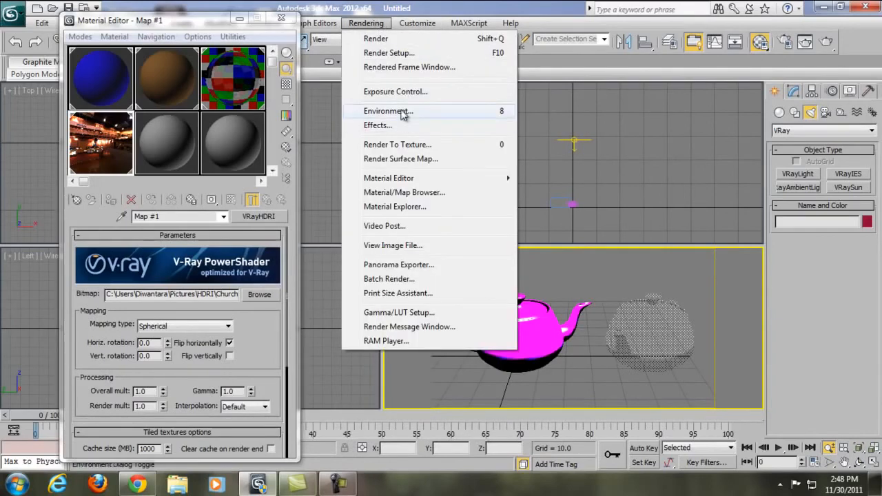
left_click(391, 113)
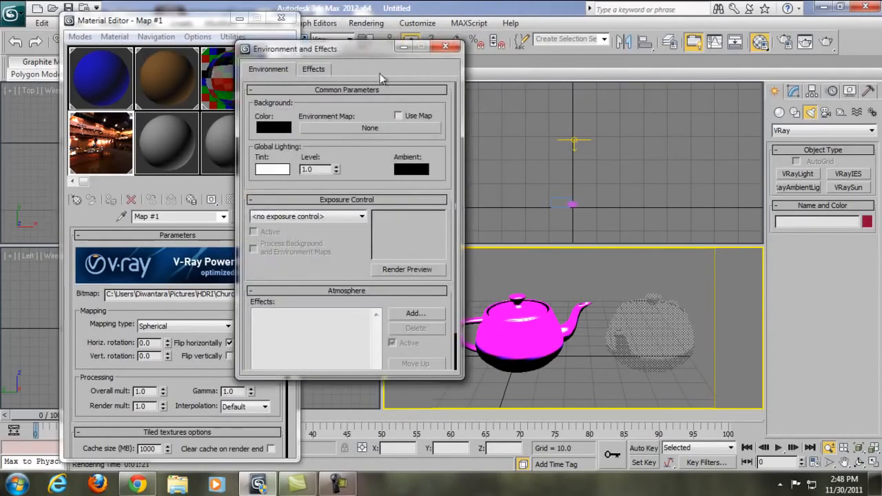
left_click_drag(375, 50, 447, 74)
left_click_drag(102, 114, 414, 158)
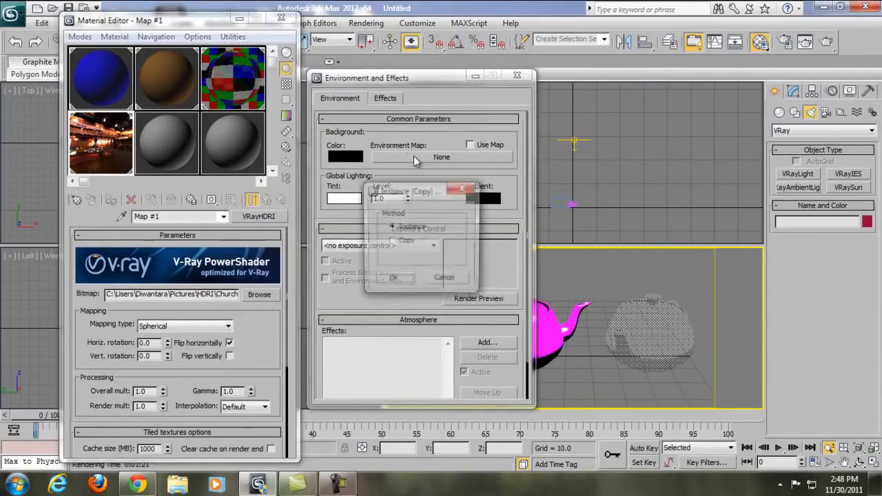
left_click(393, 277)
left_click(517, 75)
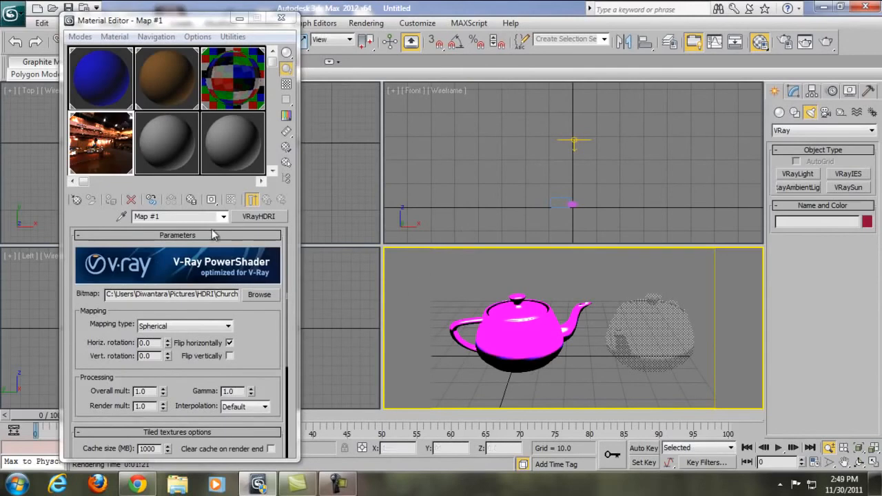
Raise the HDRI map's gamma to 1.5 while checking its enlarged preview, and close the preview and the Material Editor.
double_click(109, 148)
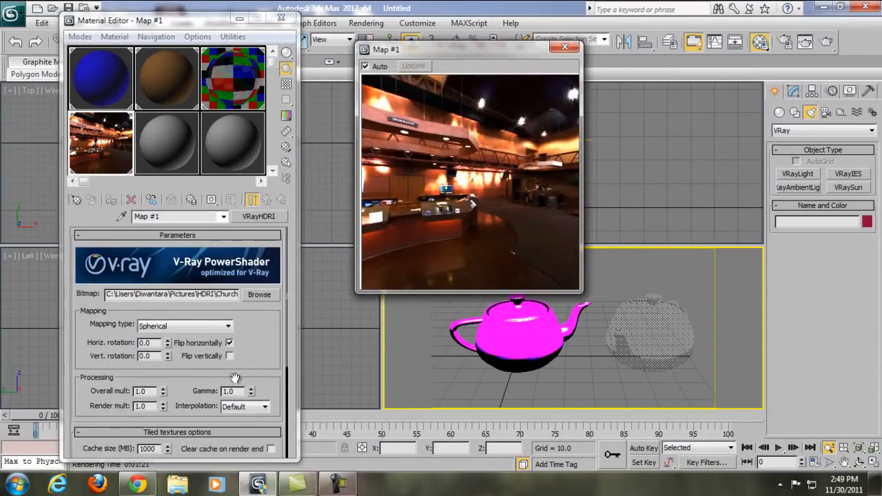
mouse_move(251, 392)
left_mouse_down()
mouse_move(250, 370)
mouse_move(250, 386)
left_mouse_up()
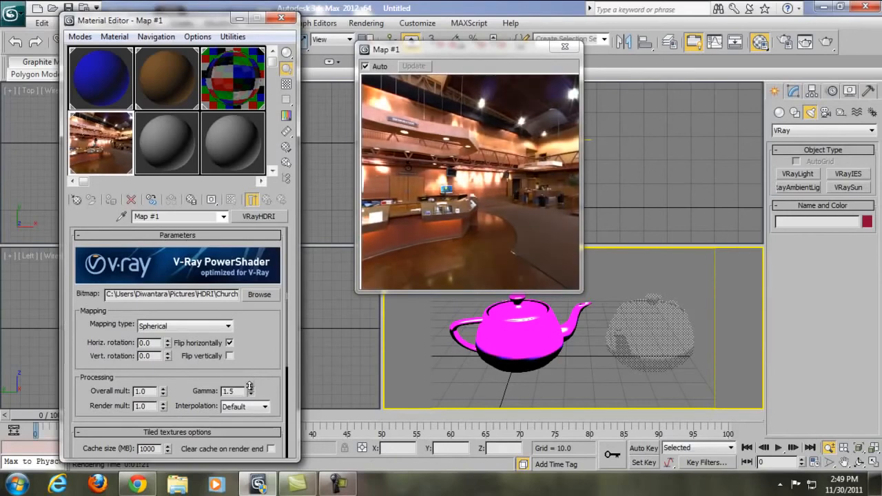
left_click(566, 48)
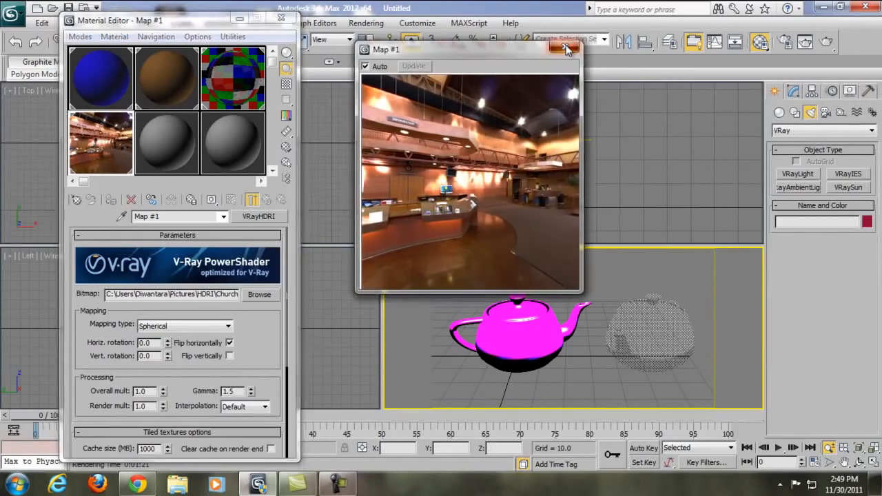
left_click(280, 18)
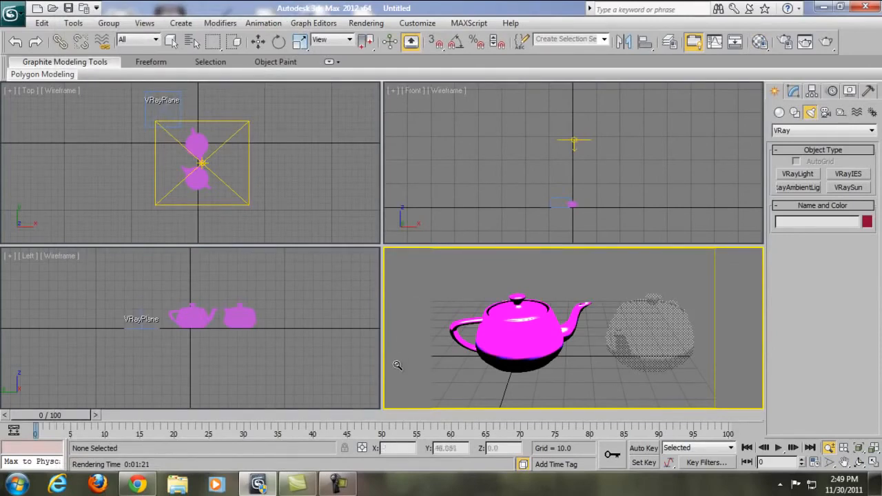
Render the Perspective view with the HDRI environment and reposition the rendered frame window to show the whole image.
mouse_move(338, 485)
key("shift+q")
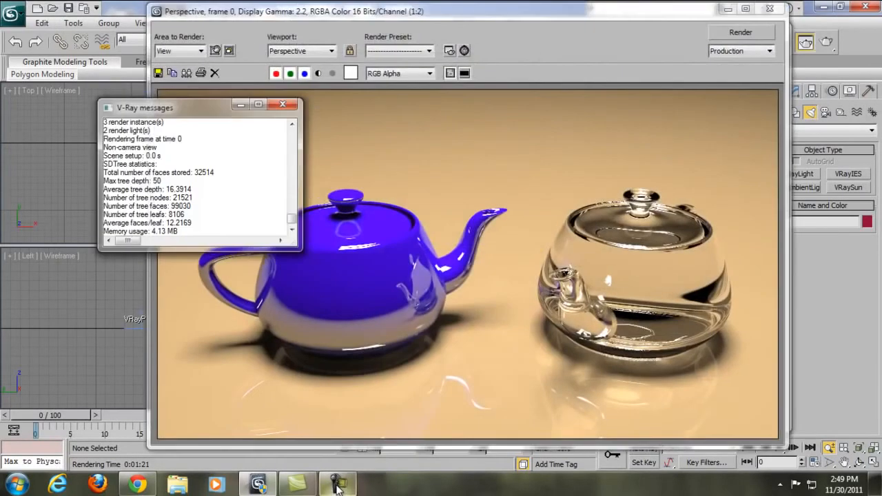
left_click(338, 485)
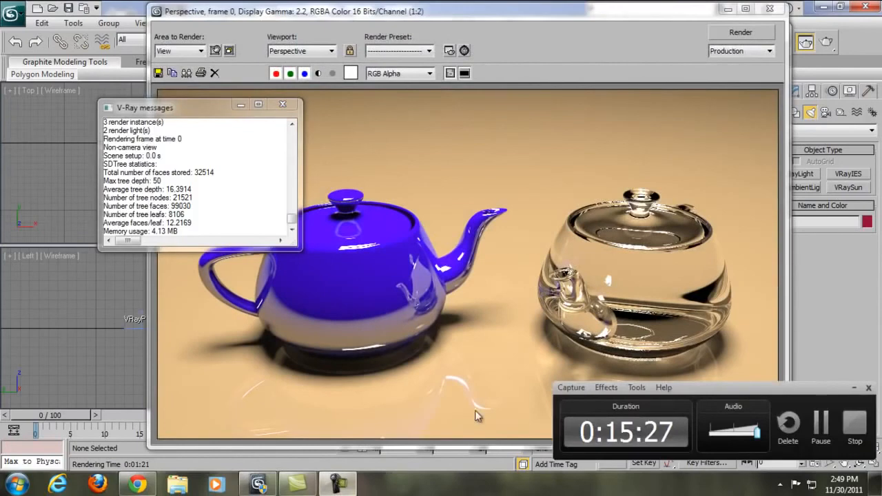
left_click(826, 423)
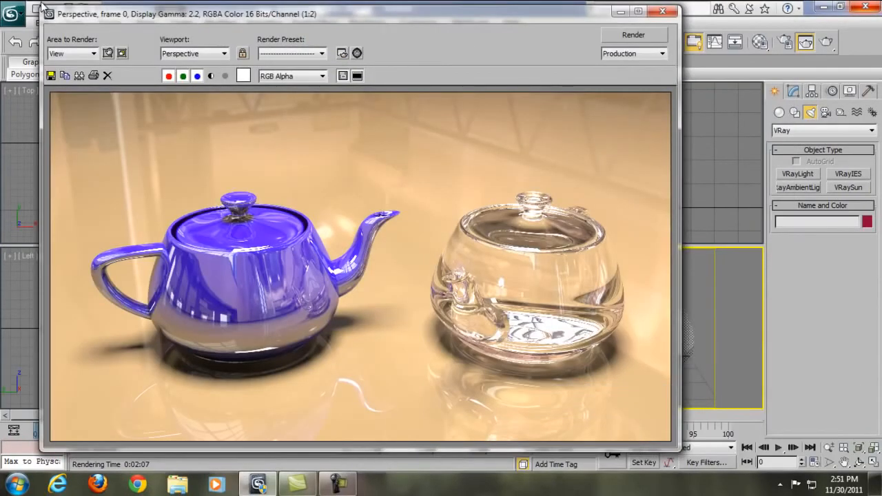
left_click_drag(361, 14, 441, 18)
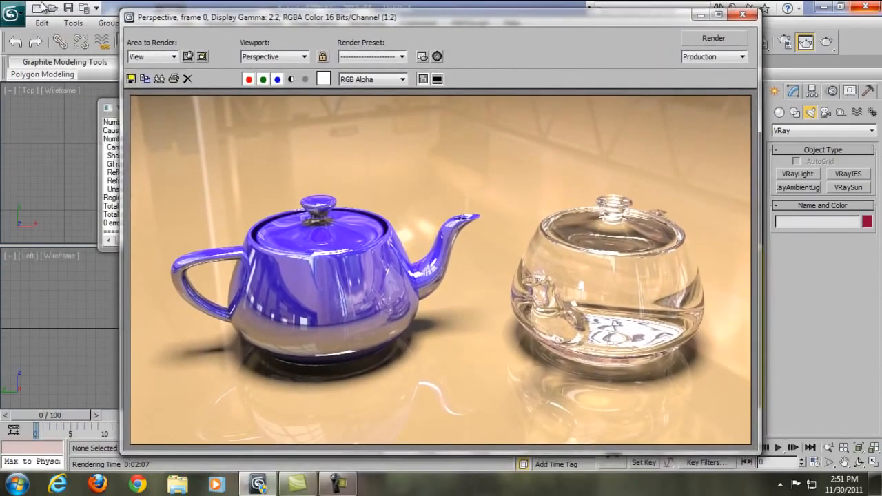
left_click_drag(441, 17, 440, 12)
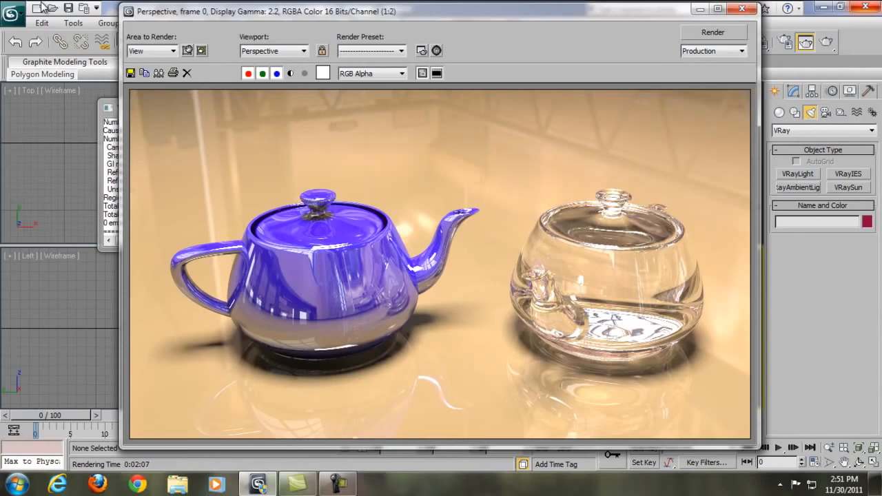
Save the rendered image to the Desktop as a JPEG file named "vray hdri", accepting the default JPEG image settings.
left_click(131, 73)
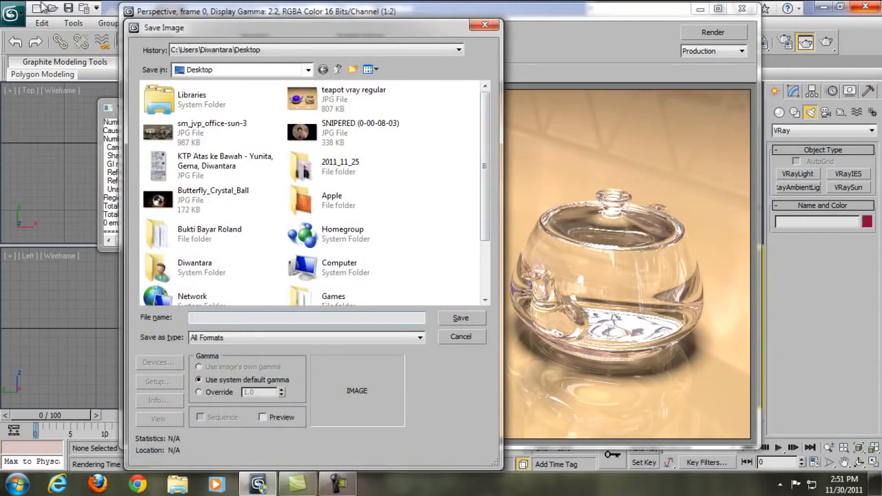
type("vray hdri")
left_click(307, 338)
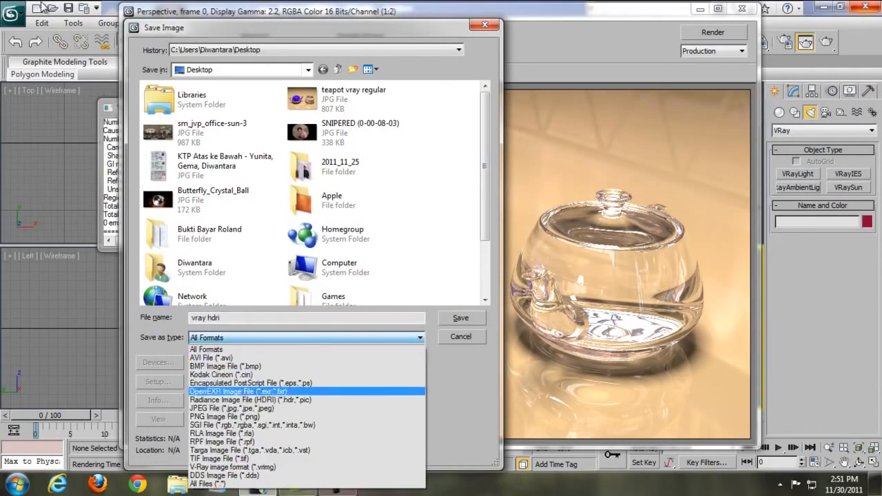
left_click(231, 408)
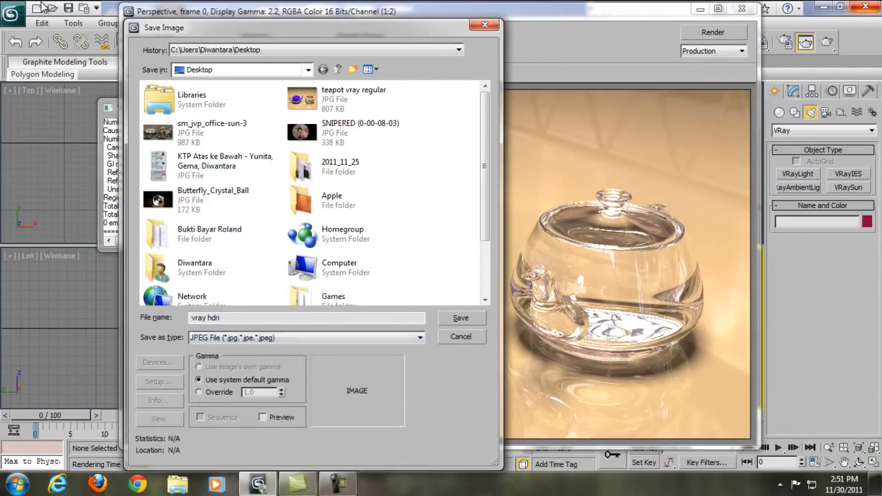
left_click(461, 318)
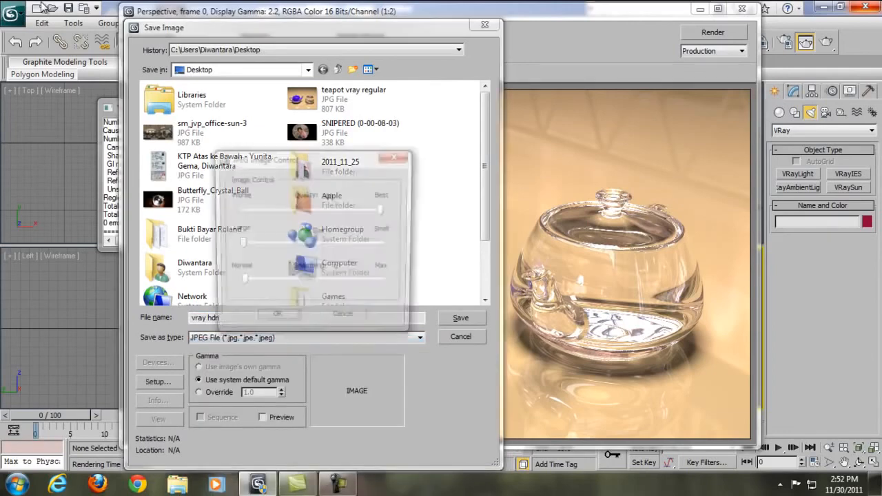
left_click(276, 319)
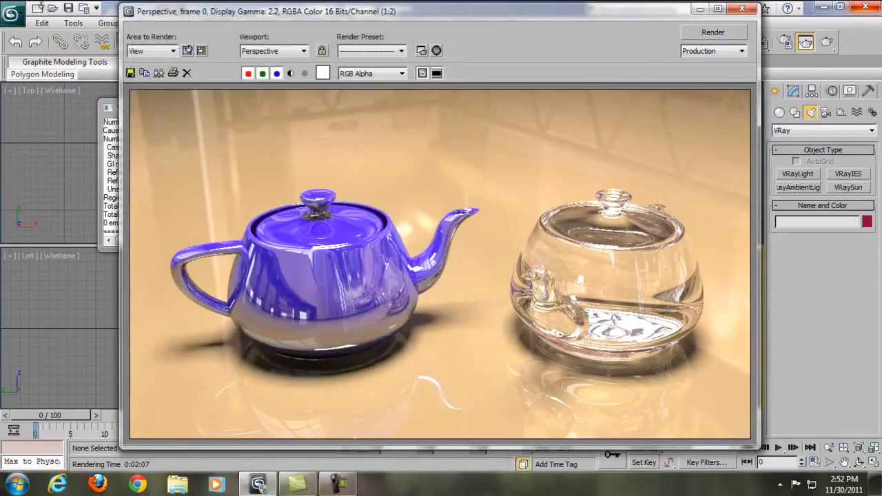
left_click_drag(441, 11, 448, 18)
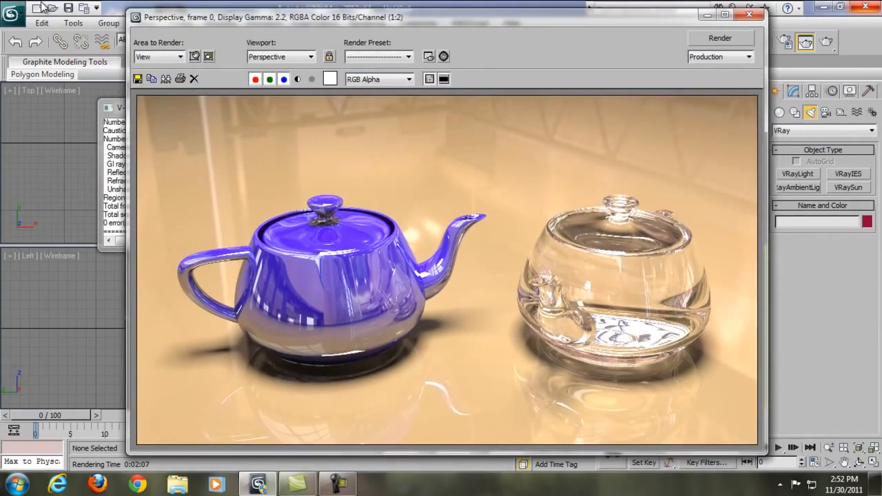
left_click_drag(448, 18, 445, 14)
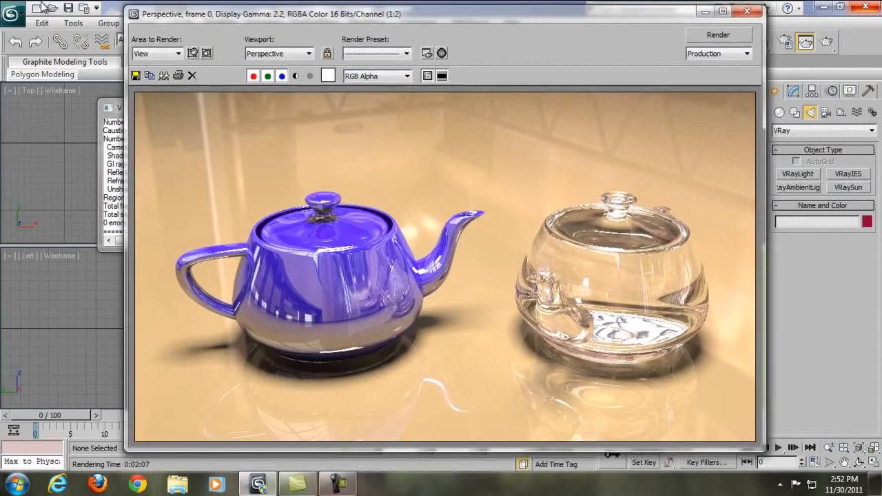
left_click(340, 484)
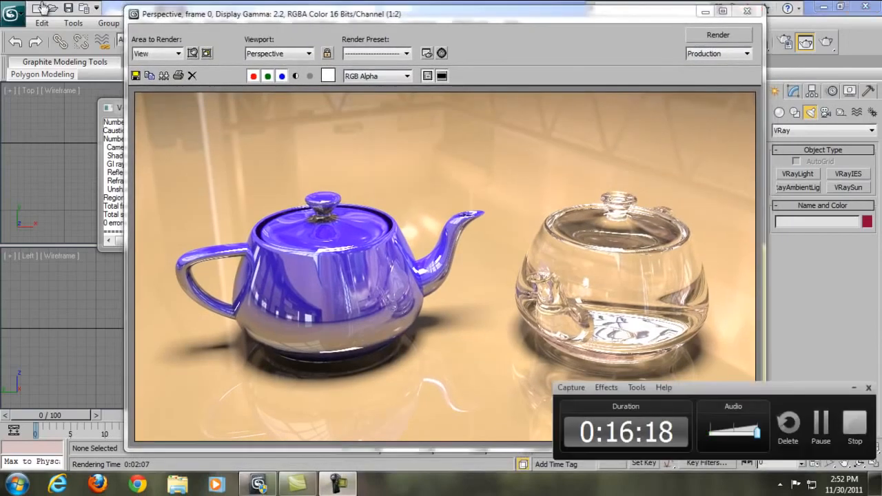